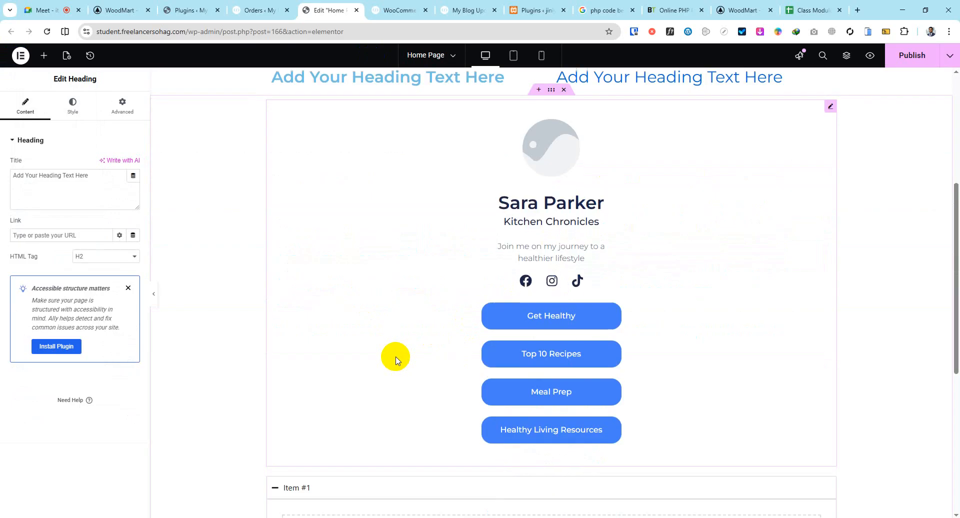
{"action": "scroll", "coordinate": [395, 355], "scroll_direction": "up", "scroll_amount": 4}
{"action": "scroll", "coordinate": [396, 354], "scroll_direction": "up", "scroll_amount": 5}
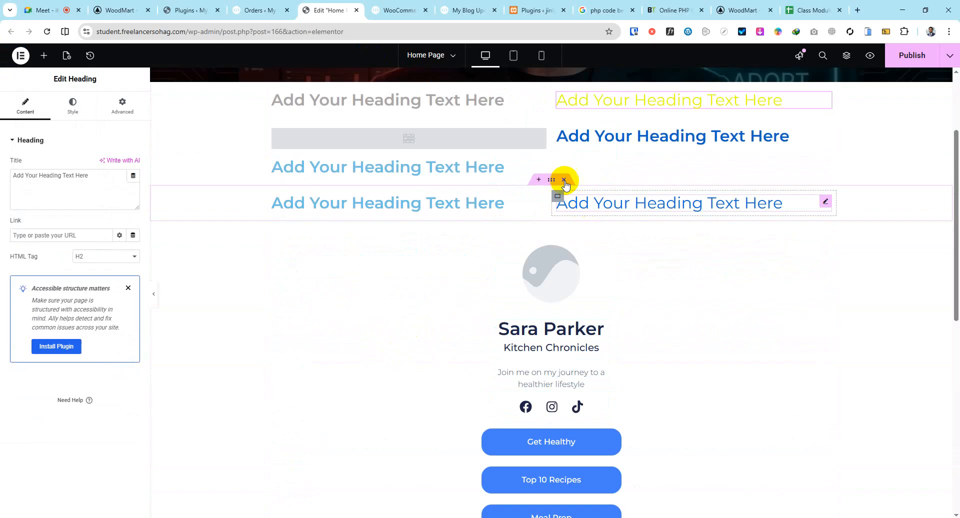
{"action": "left_click", "coordinate": [20, 56]}
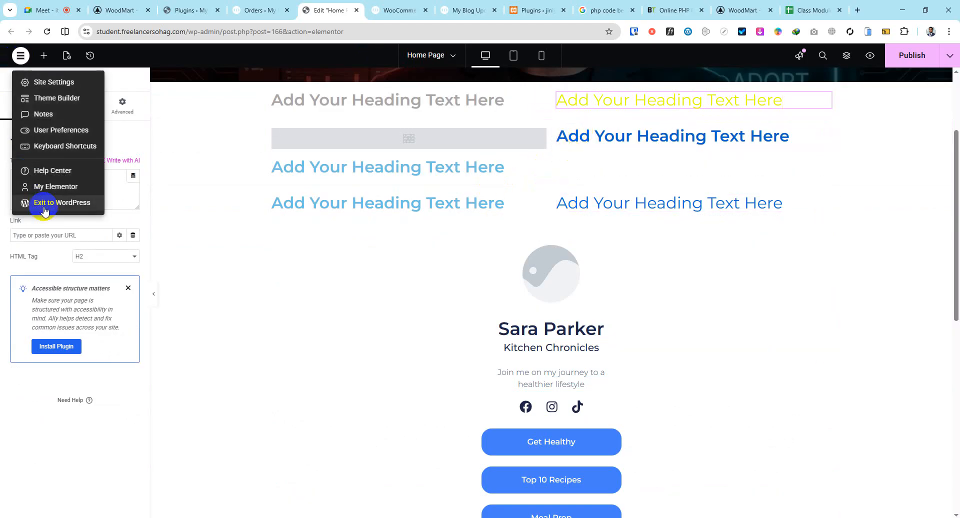
{"action": "left_click", "coordinate": [284, 175]}
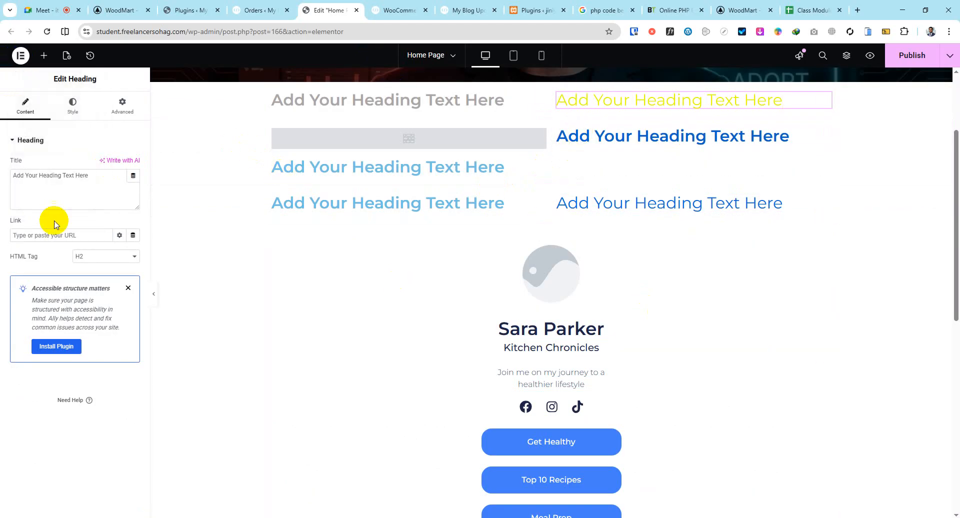
{"action": "left_click", "coordinate": [20, 58]}
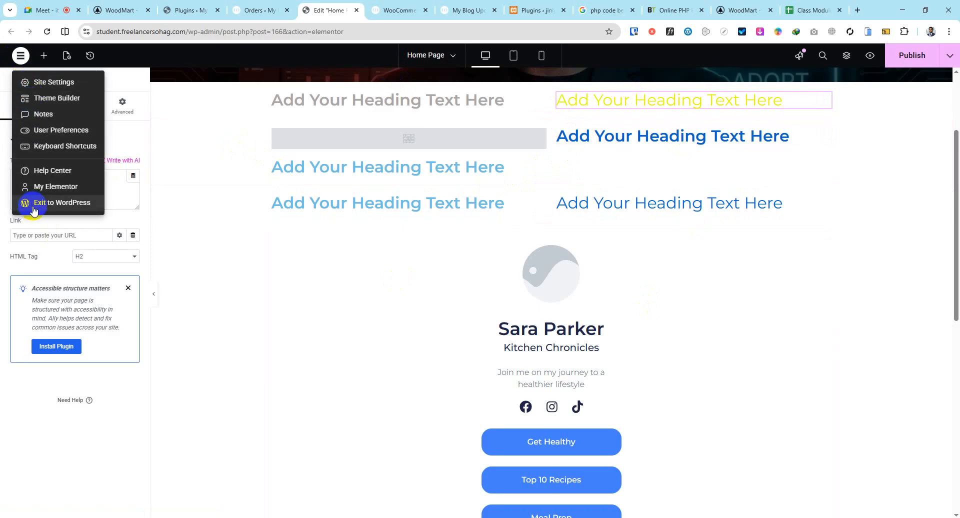
{"action": "left_click", "coordinate": [20, 56]}
{"action": "left_click", "coordinate": [20, 55]}
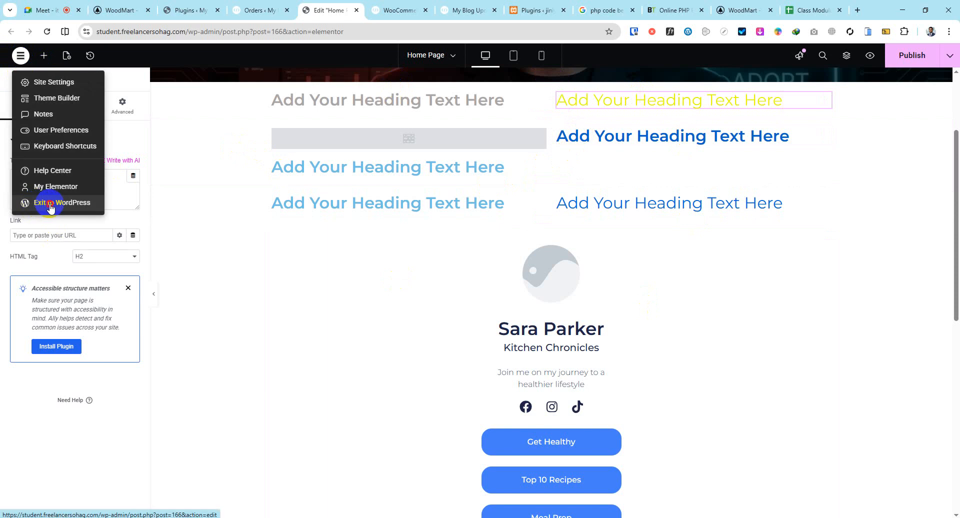
{"action": "left_click", "coordinate": [50, 207]}
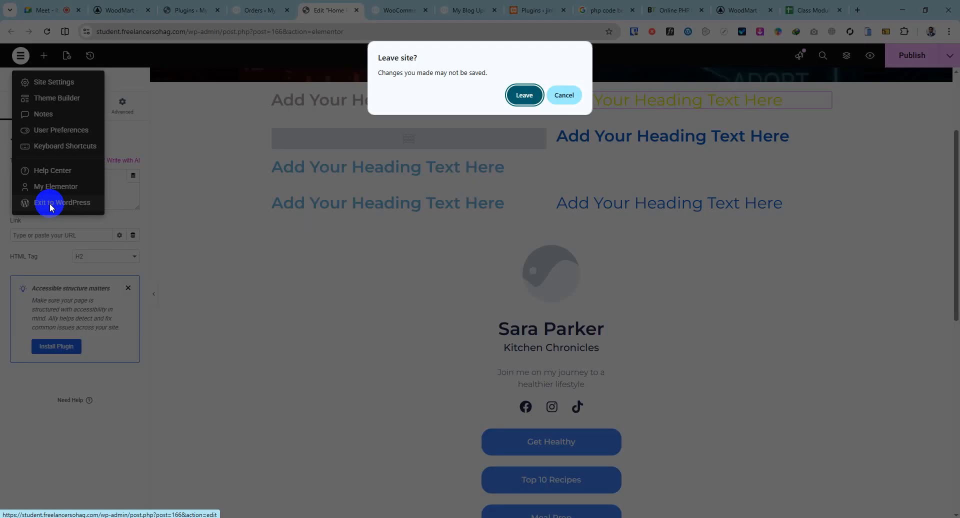
{"action": "left_click", "coordinate": [562, 95]}
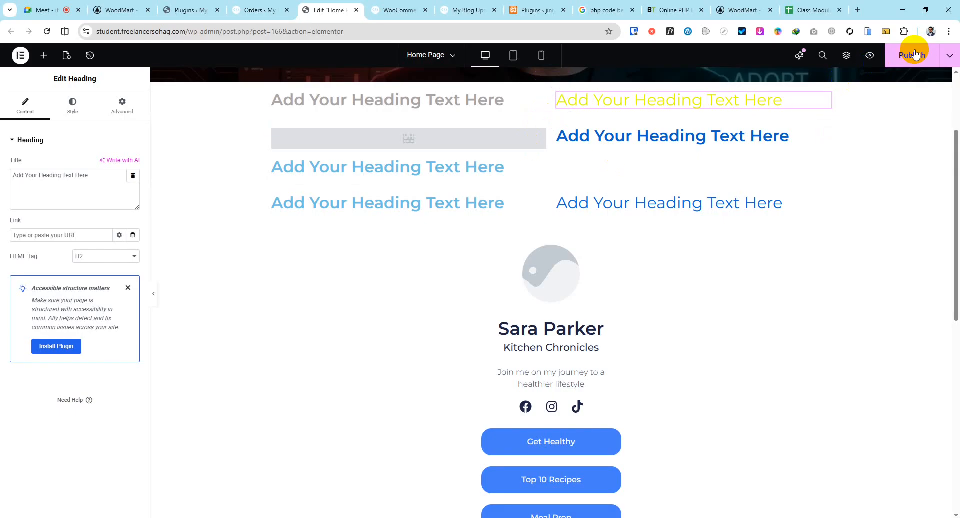
Exit the page builder to the WordPress edit screen of the Home Page, leaving without saving the changes.
{"action": "left_click", "coordinate": [20, 56]}
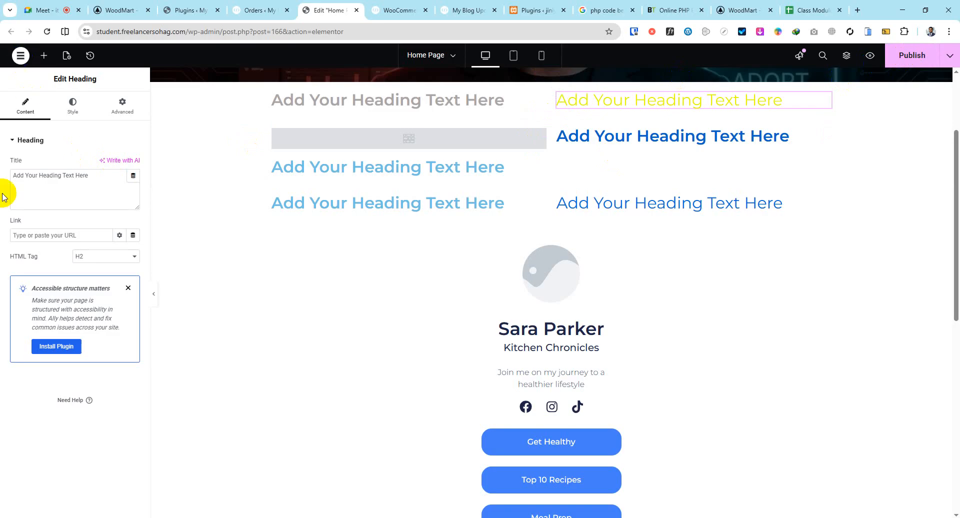
{"action": "left_click", "coordinate": [911, 66]}
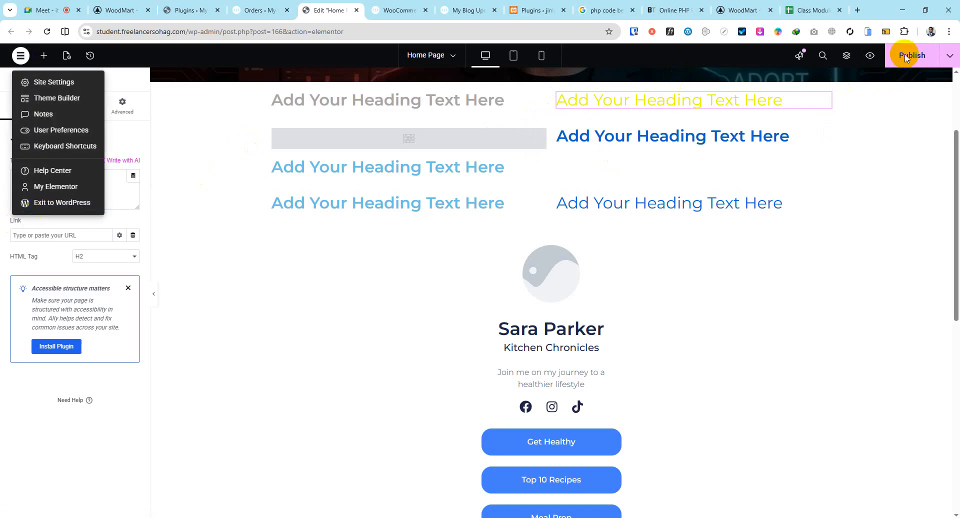
{"action": "left_click", "coordinate": [45, 203]}
{"action": "left_click", "coordinate": [531, 117]}
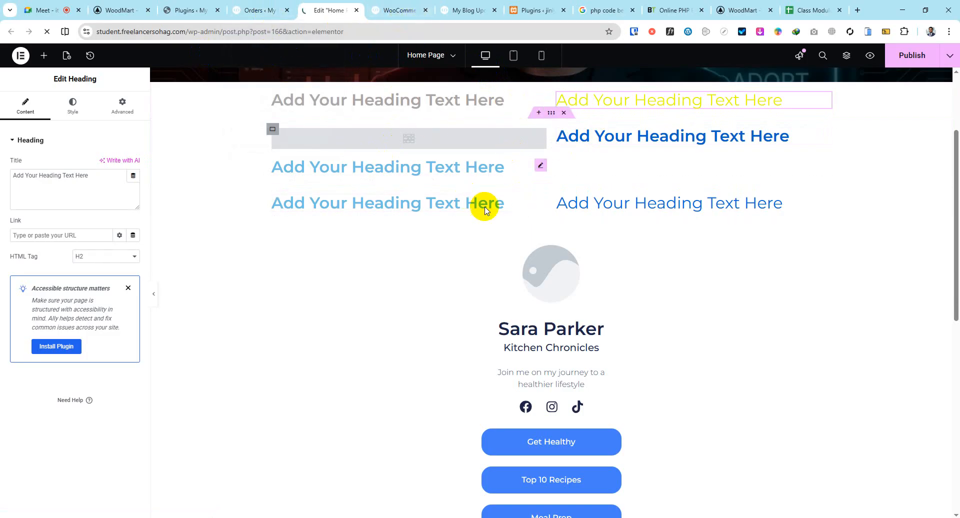
View the site's global parts in the Theme Builder and return to the Home Page edit screen.
{"action": "scroll", "coordinate": [466, 259], "scroll_direction": "down", "scroll_amount": 9}
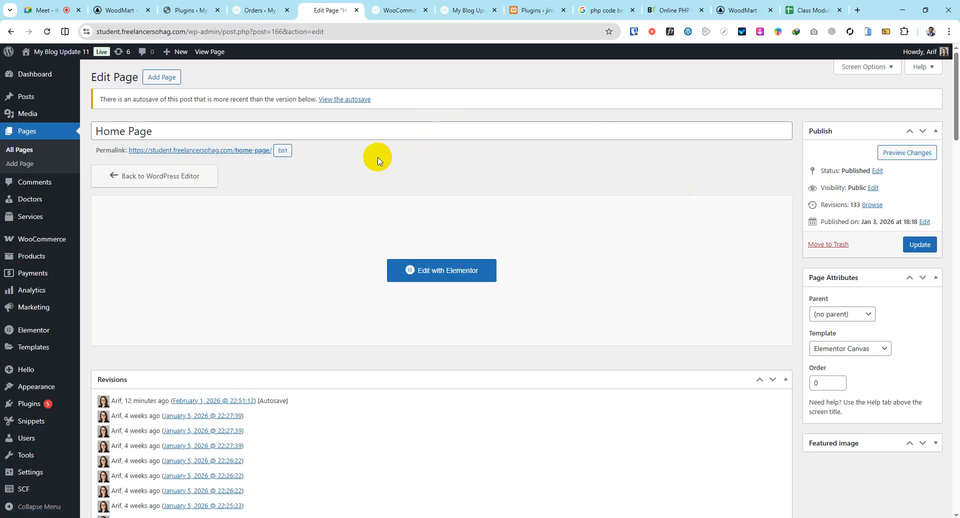
{"action": "scroll", "coordinate": [14, 269], "scroll_direction": "down", "scroll_amount": 5}
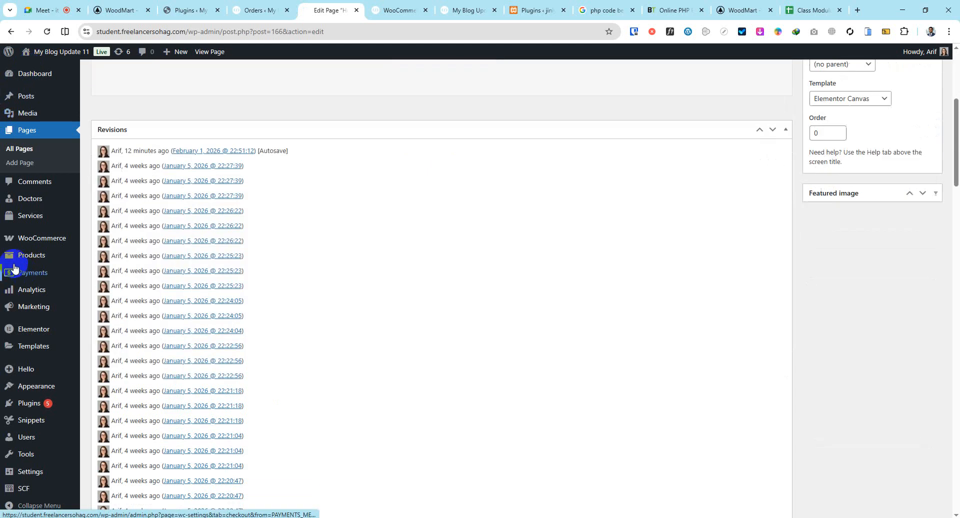
{"action": "mouse_move", "coordinate": [22, 329]}
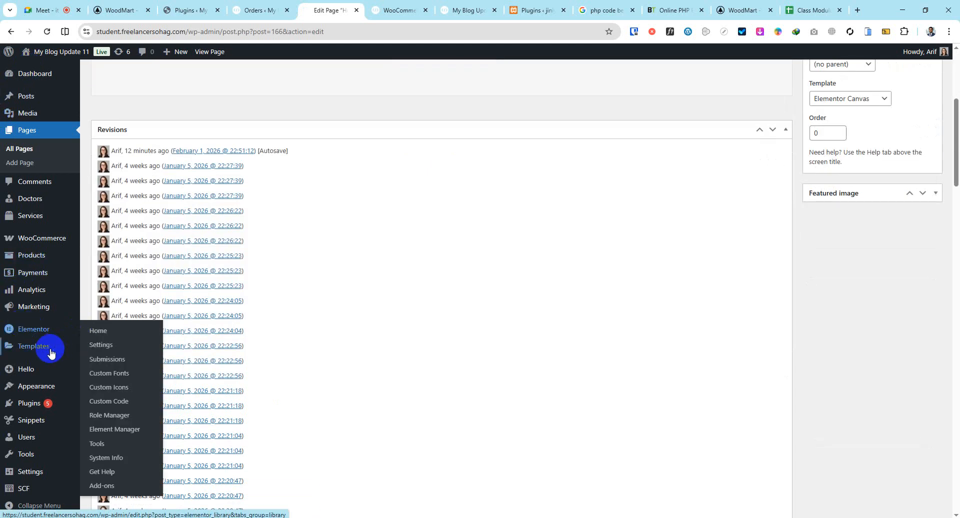
{"action": "mouse_move", "coordinate": [51, 353]}
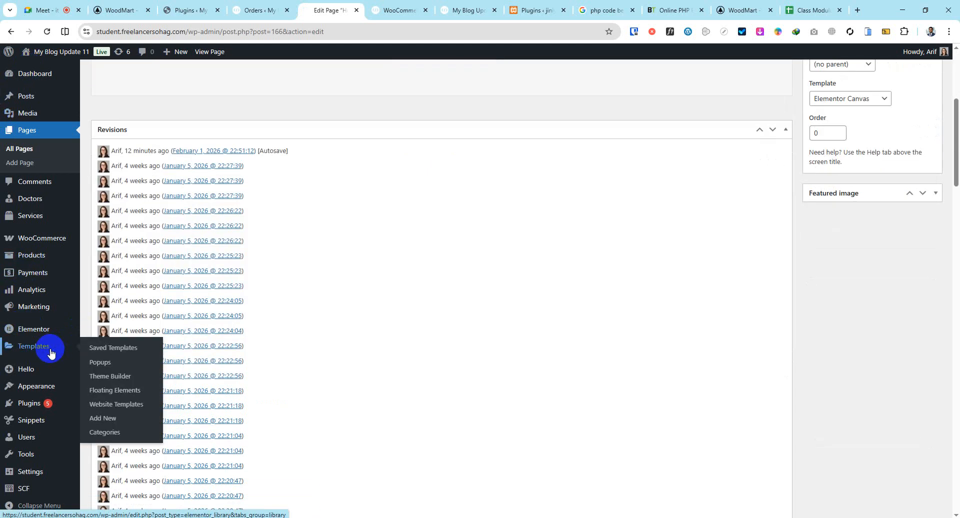
{"action": "left_click", "coordinate": [111, 376]}
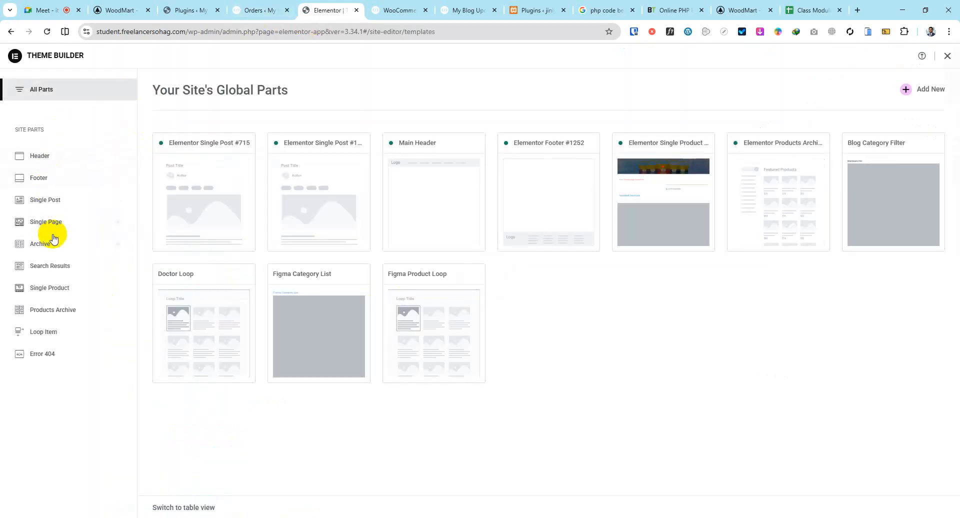
{"action": "left_click", "coordinate": [10, 31]}
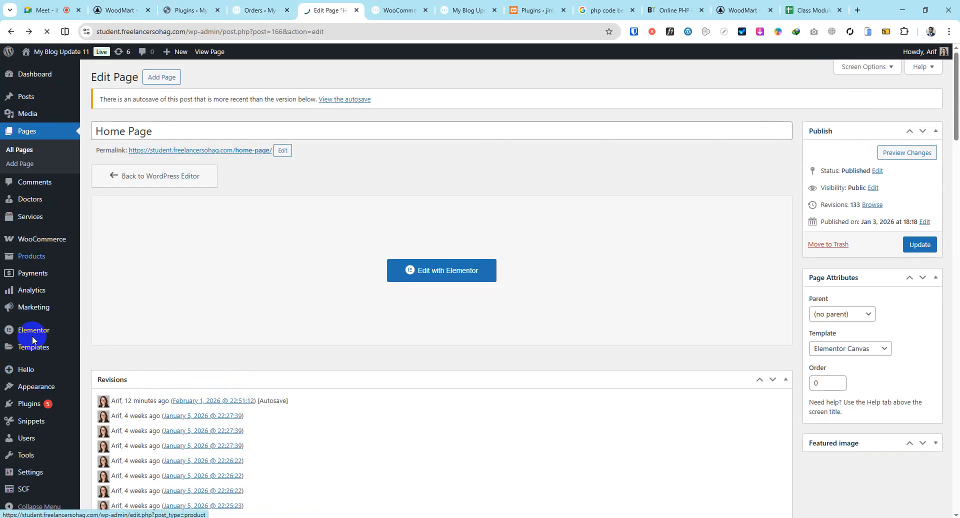
Open the list of popup templates in the WordPress admin.
{"action": "mouse_move", "coordinate": [33, 337]}
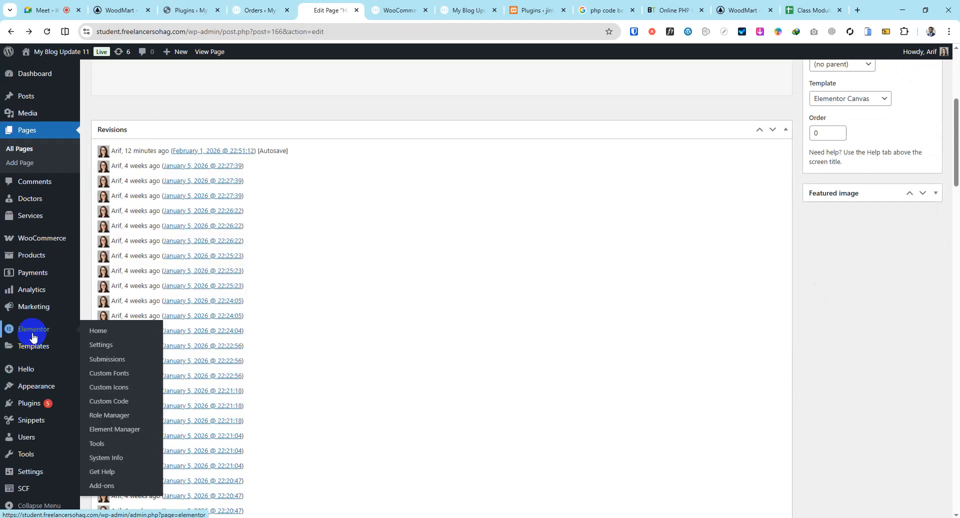
{"action": "mouse_move", "coordinate": [34, 356]}
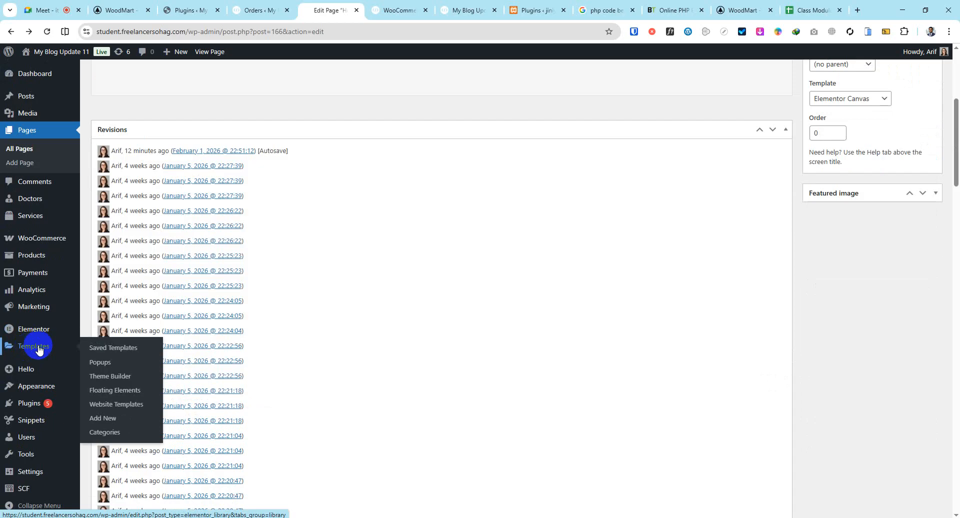
{"action": "left_click", "coordinate": [111, 363]}
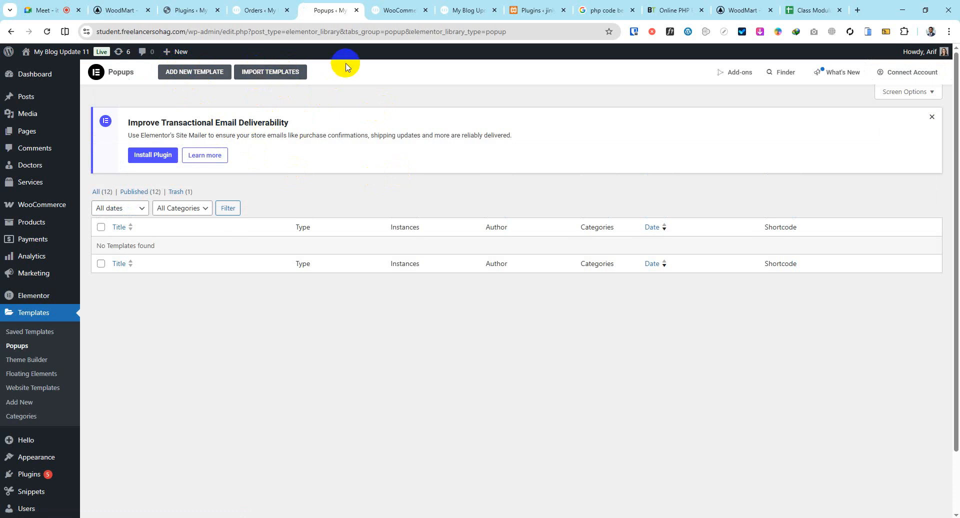
{"action": "left_click", "coordinate": [203, 64]}
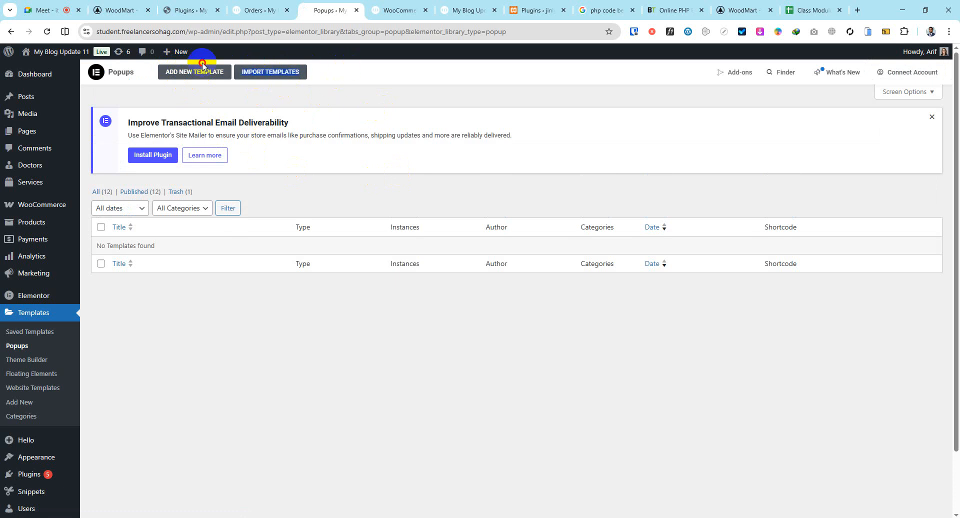
{"action": "left_click", "coordinate": [156, 73]}
{"action": "left_click_drag", "start_coordinate": [153, 72], "coordinate": [321, 75]}
{"action": "left_click", "coordinate": [323, 75]}
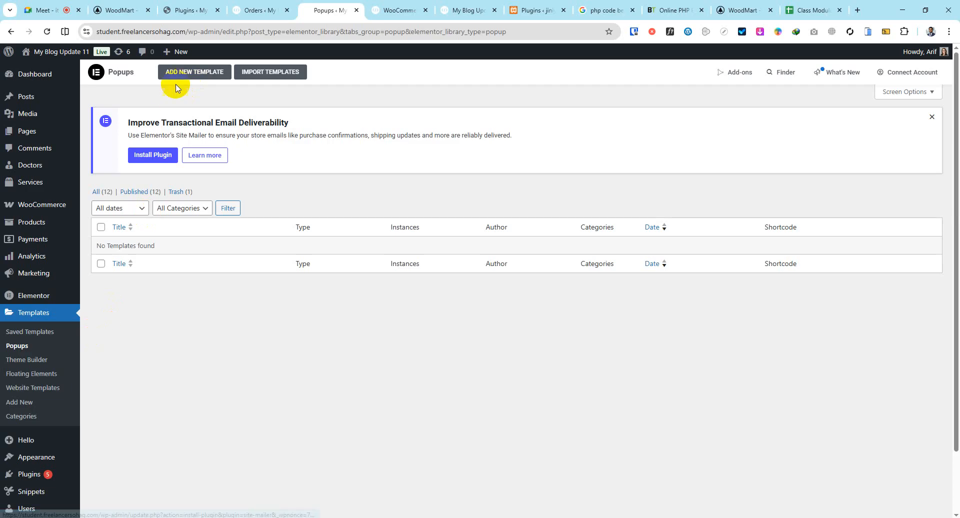
Create a new template of type Popup named "Form".
{"action": "left_click", "coordinate": [203, 74]}
{"action": "left_click", "coordinate": [521, 275]}
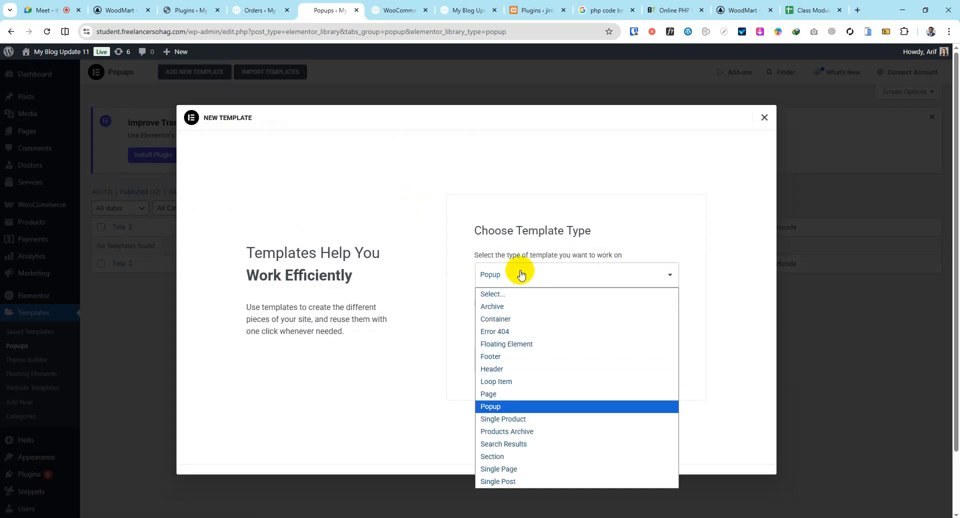
{"action": "left_click", "coordinate": [521, 274]}
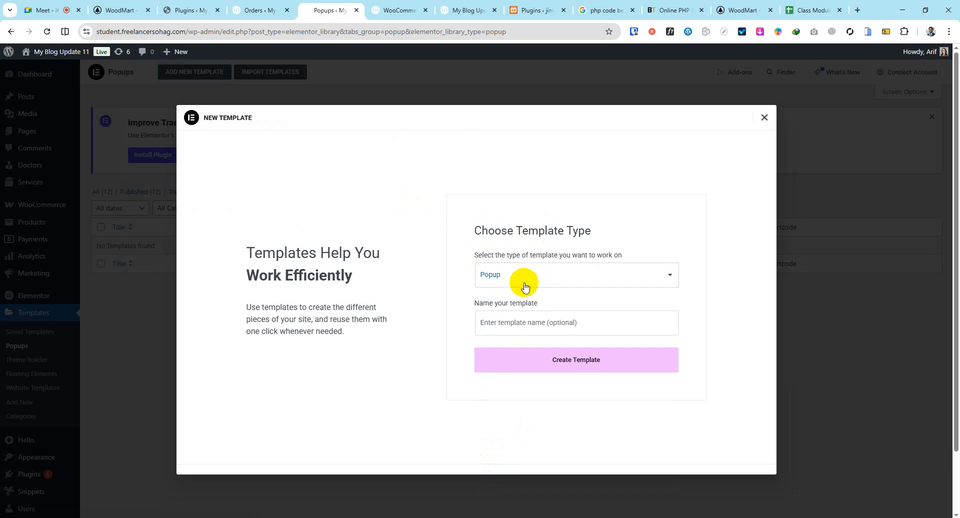
{"action": "left_click", "coordinate": [524, 285]}
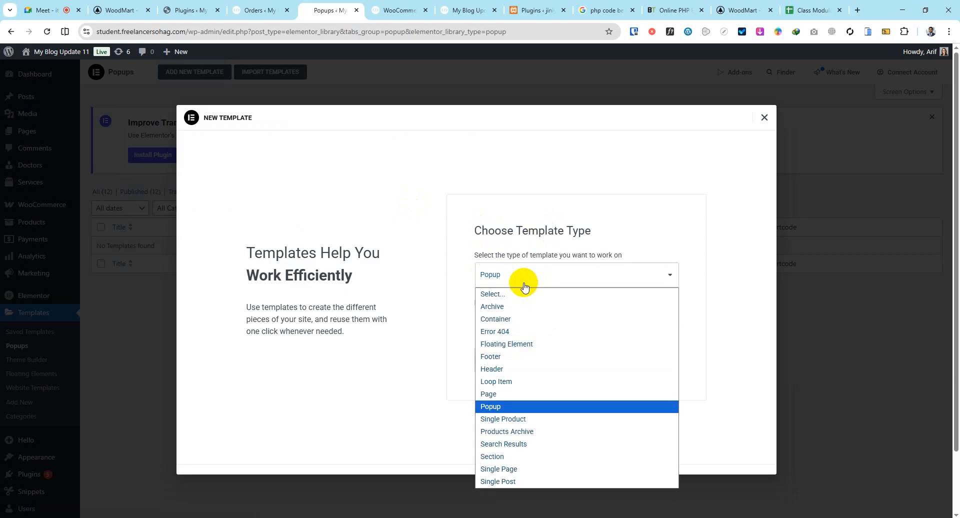
{"action": "left_click", "coordinate": [505, 409]}
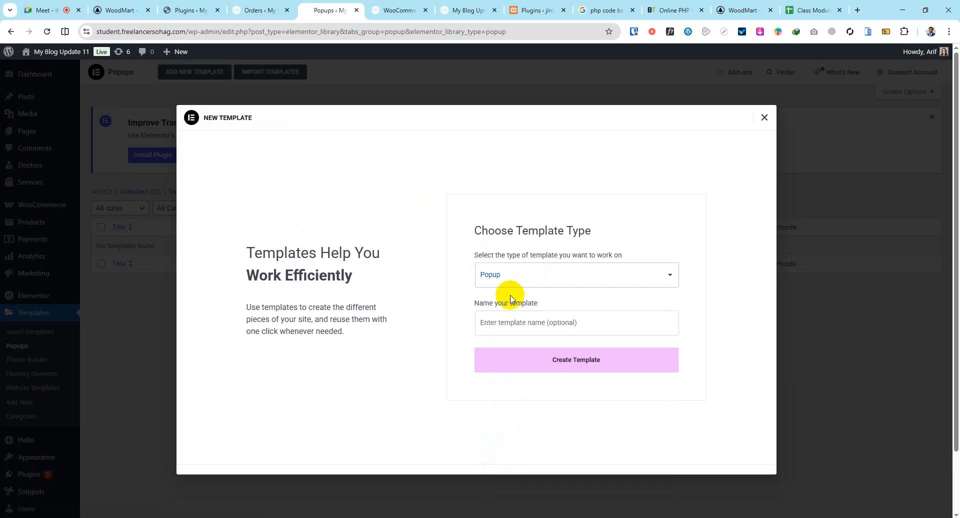
{"action": "left_click", "coordinate": [503, 324]}
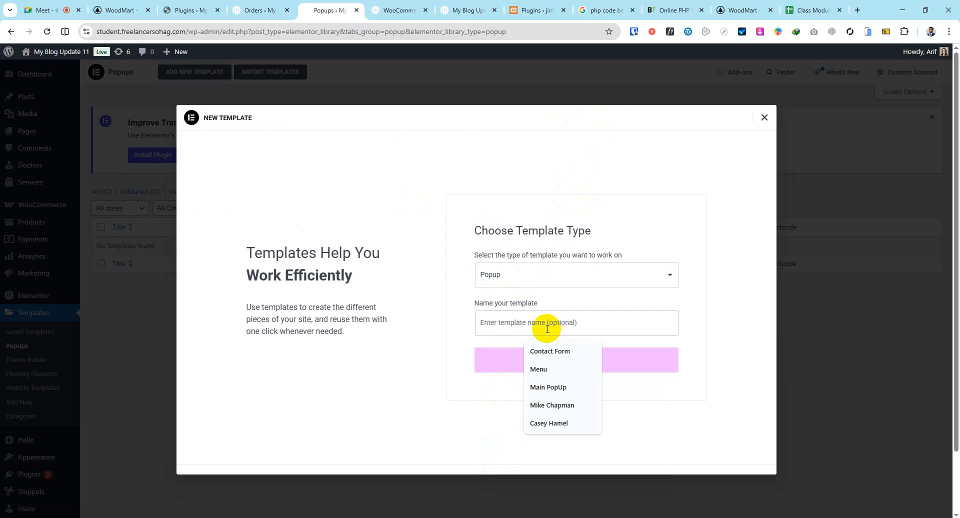
{"action": "type", "text": "For"}
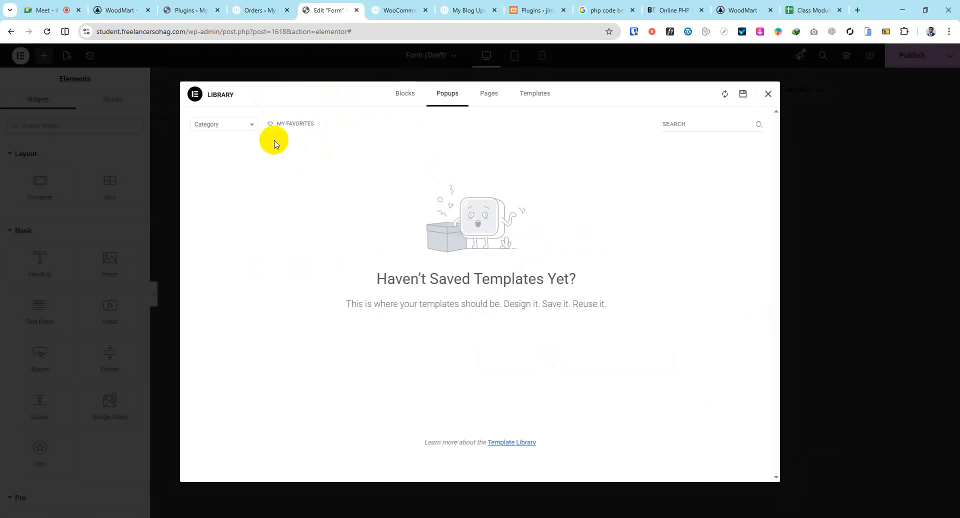
Look through the library's page and popup templates and close the library without inserting any.
{"action": "left_click", "coordinate": [486, 94]}
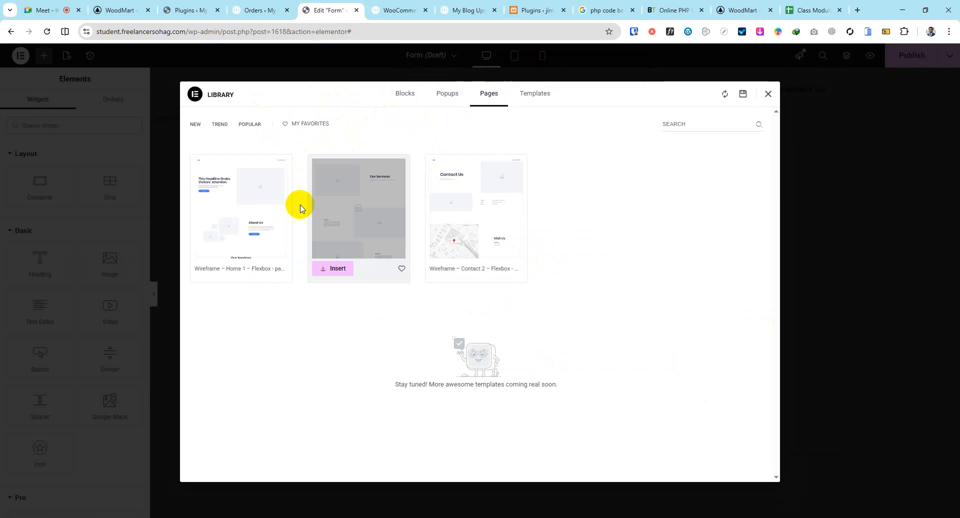
{"action": "left_click", "coordinate": [441, 94]}
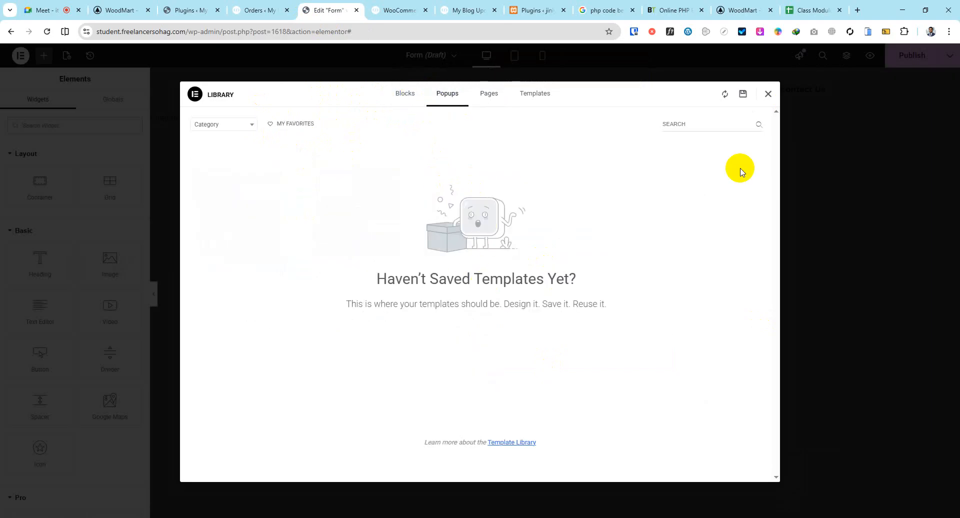
{"action": "left_click", "coordinate": [768, 94]}
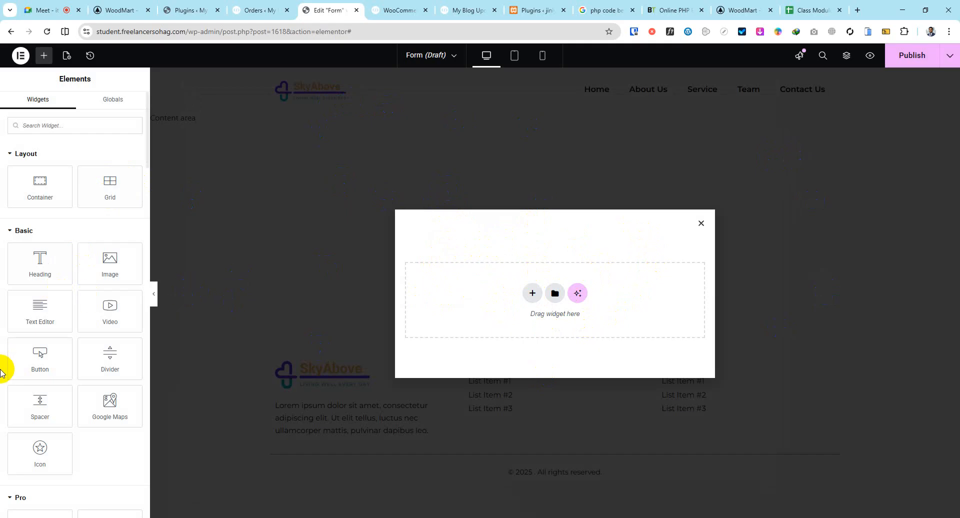
Add a Form widget to the empty popup canvas.
{"action": "scroll", "coordinate": [79, 368], "scroll_direction": "down", "scroll_amount": 5}
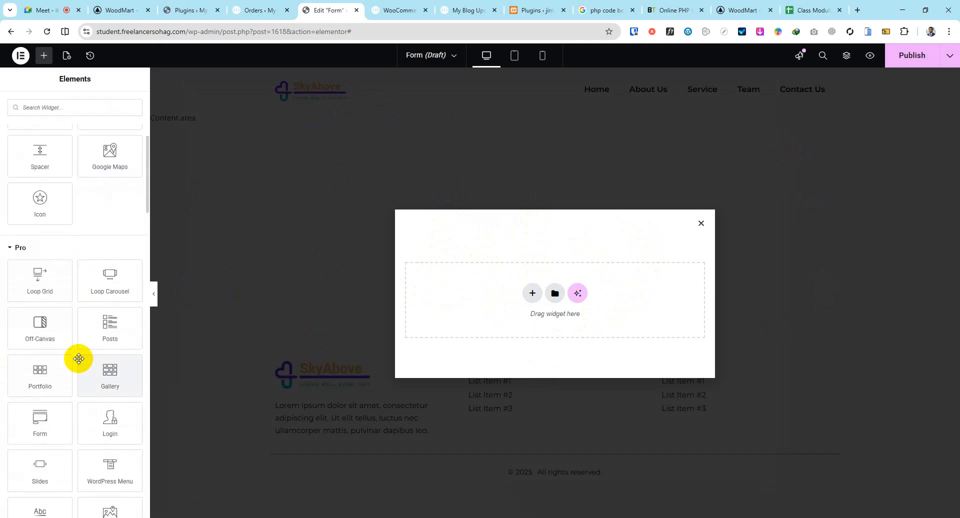
{"action": "double_click", "coordinate": [501, 230]}
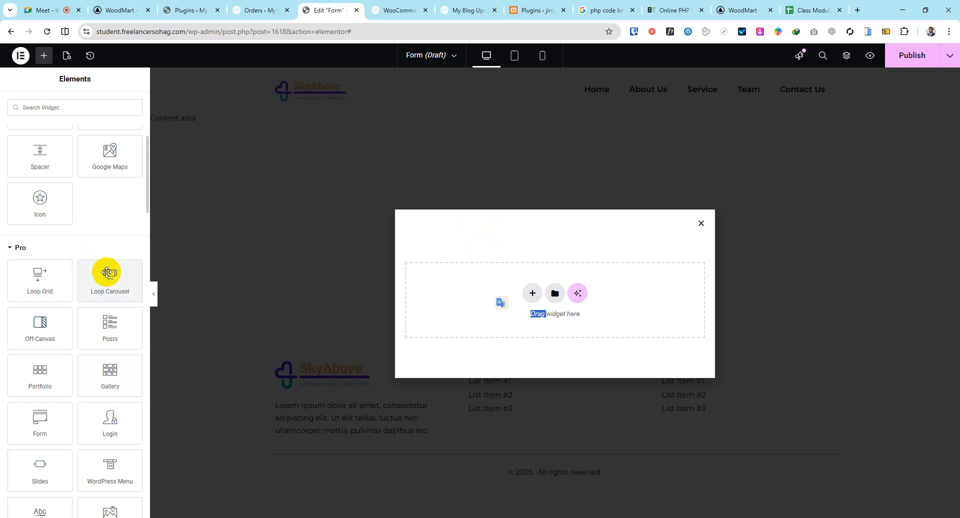
{"action": "left_click_drag", "start_coordinate": [107, 274], "coordinate": [83, 278]}
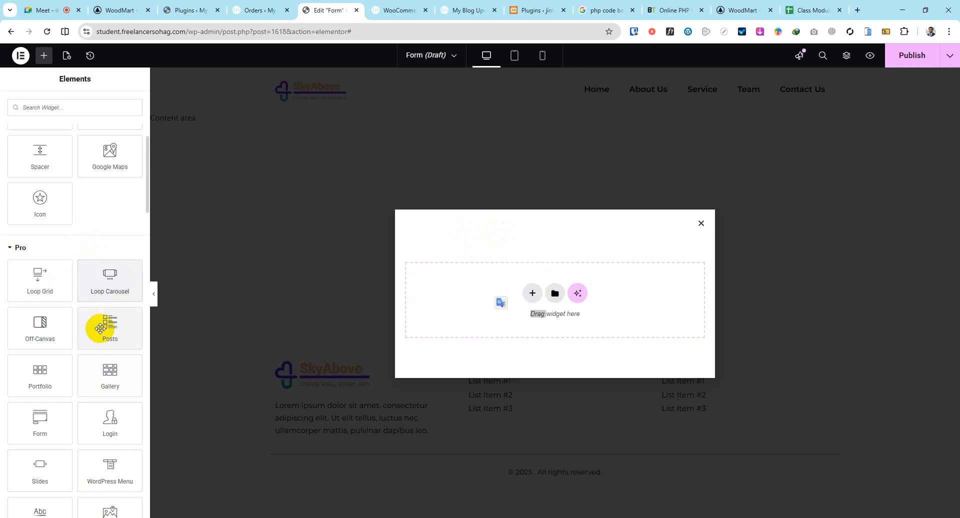
{"action": "left_click_drag", "start_coordinate": [47, 415], "coordinate": [536, 291]}
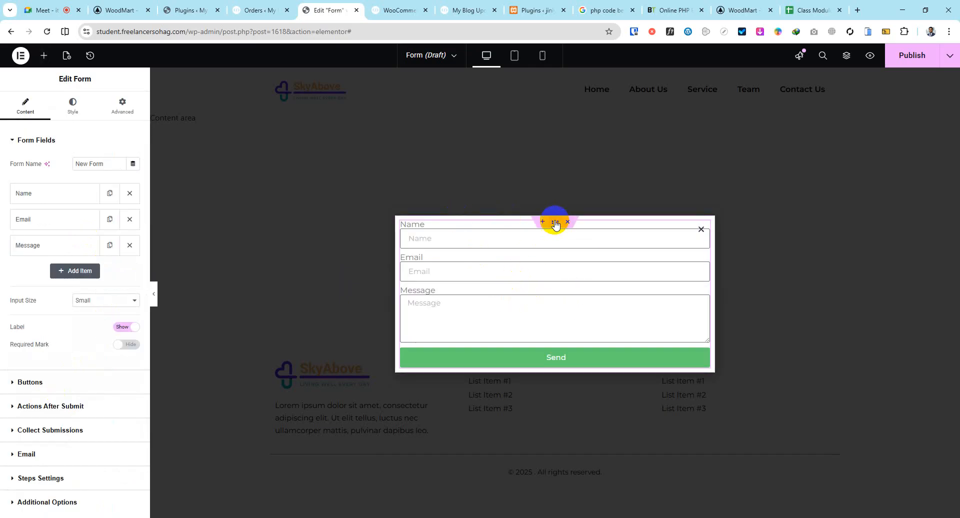
Set the padding of the form's container to 50 px on all four sides.
{"action": "left_click", "coordinate": [555, 223]}
{"action": "left_click", "coordinate": [123, 106]}
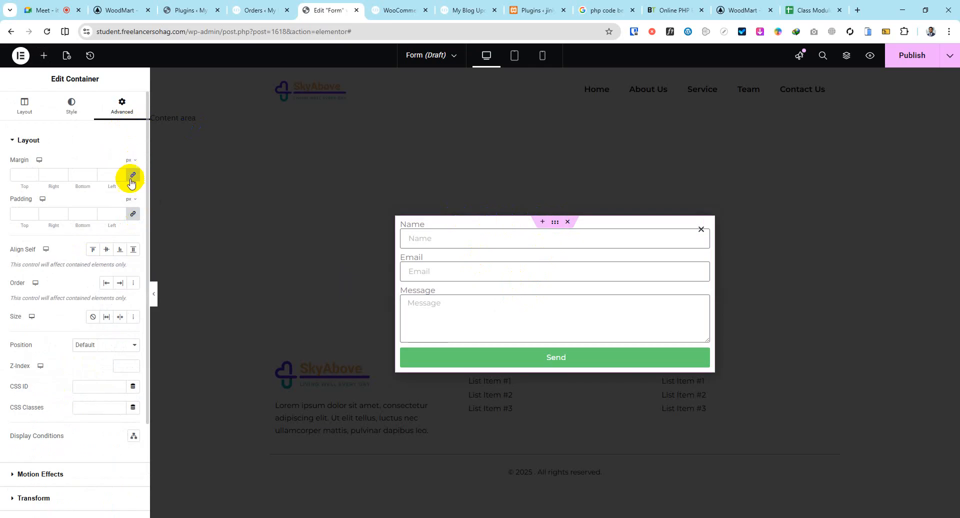
{"action": "left_click", "coordinate": [132, 215]}
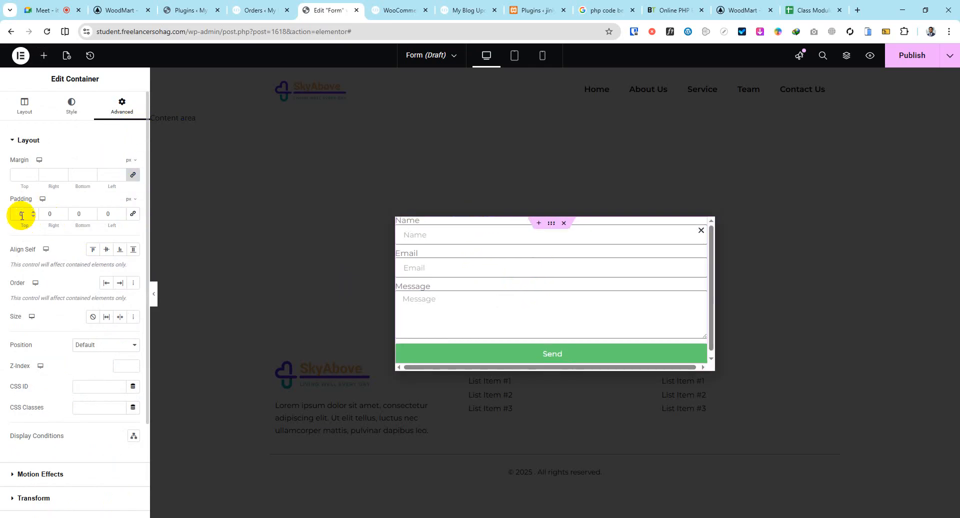
{"action": "type", "text": "5"}
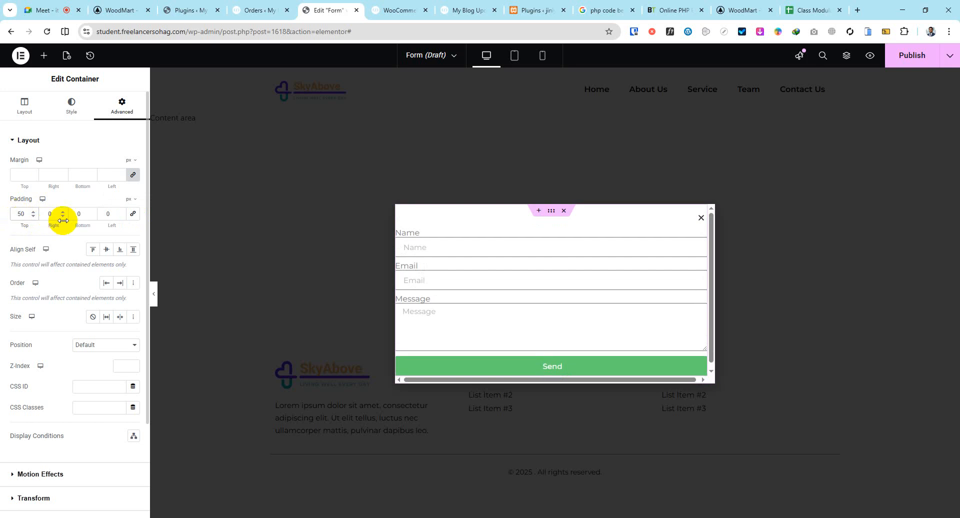
{"action": "left_click", "coordinate": [132, 213]}
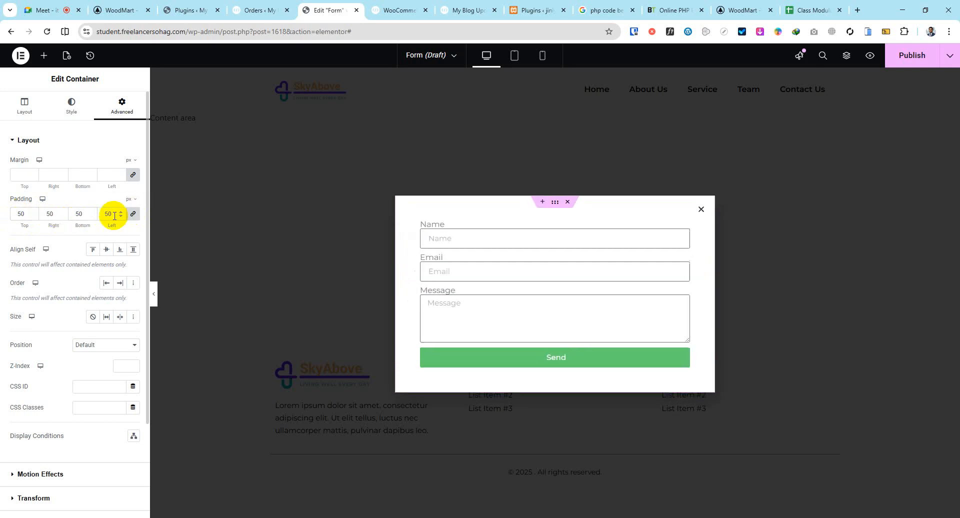
{"action": "right_click", "coordinate": [554, 206]}
{"action": "left_click", "coordinate": [560, 217]}
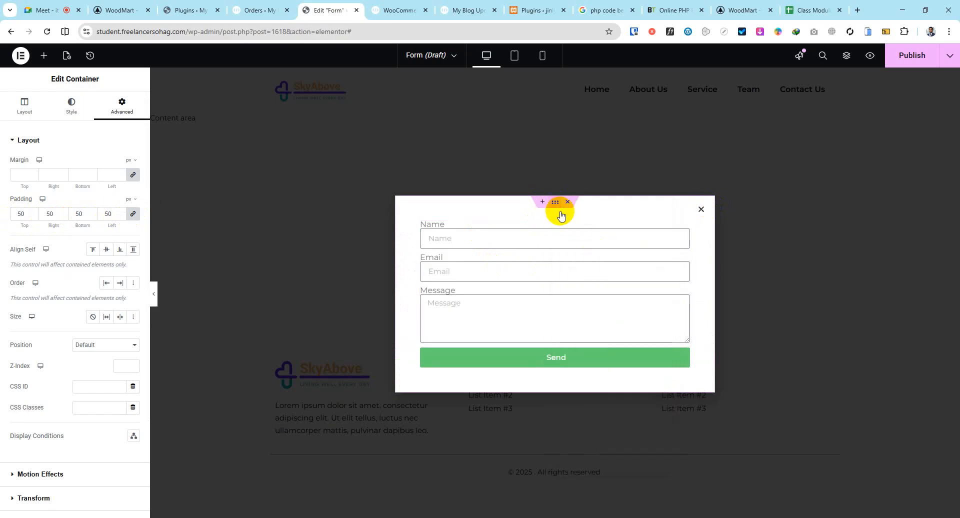
{"action": "right_click", "coordinate": [560, 215]}
{"action": "left_click", "coordinate": [564, 212]}
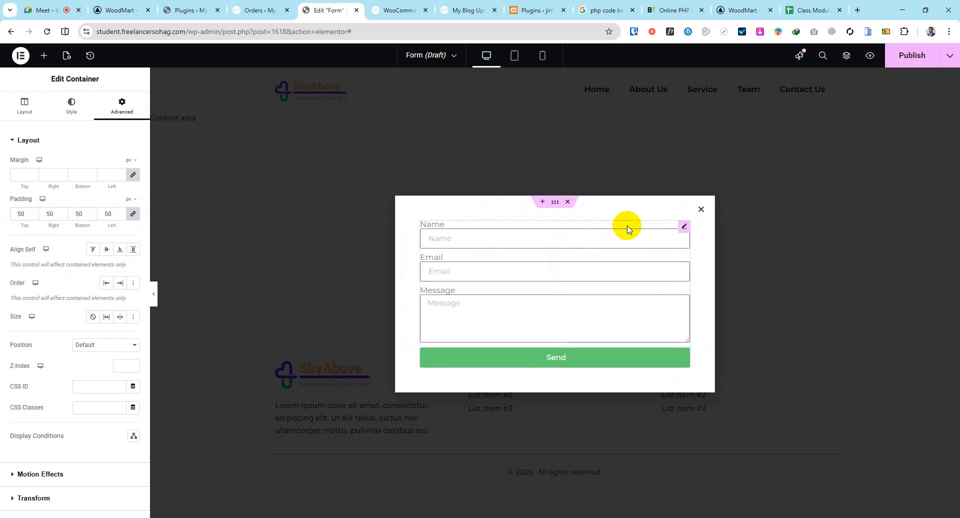
{"action": "right_click", "coordinate": [554, 202]}
{"action": "left_click", "coordinate": [99, 136]}
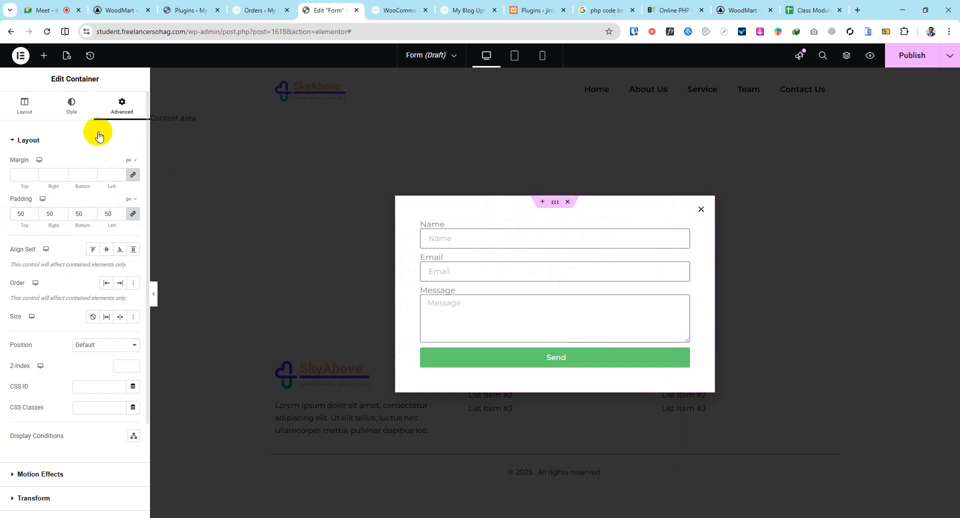
Try the Grid container layout and return to Flexbox.
{"action": "left_click", "coordinate": [25, 109]}
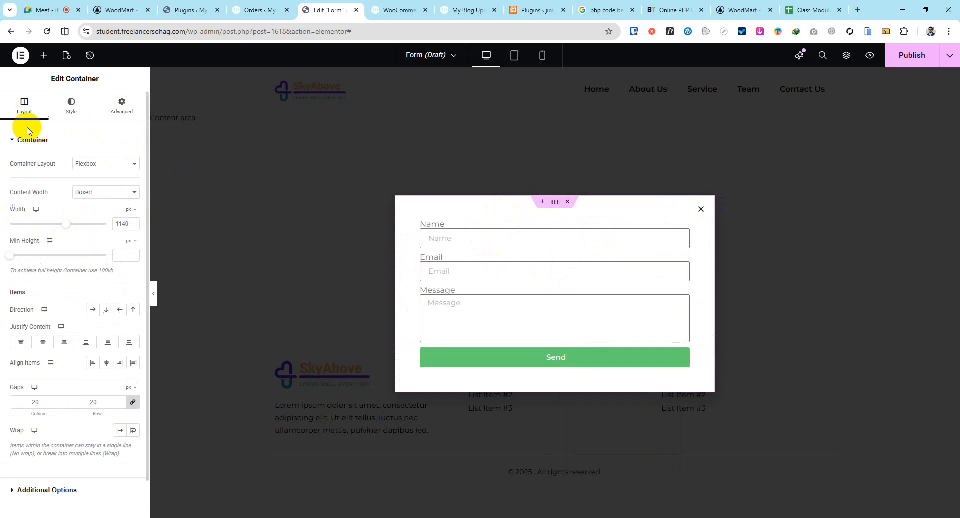
{"action": "left_click", "coordinate": [83, 164]}
{"action": "left_click", "coordinate": [86, 188]}
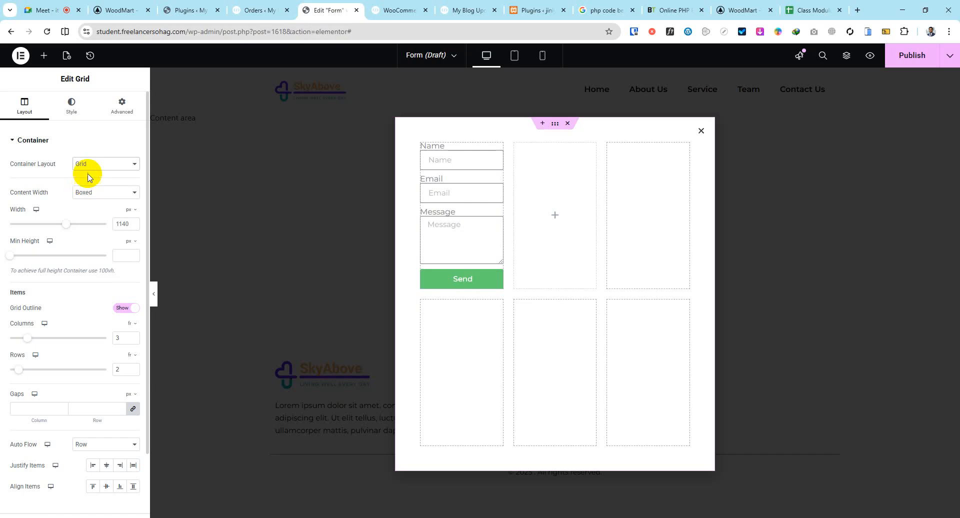
{"action": "left_click", "coordinate": [85, 163]}
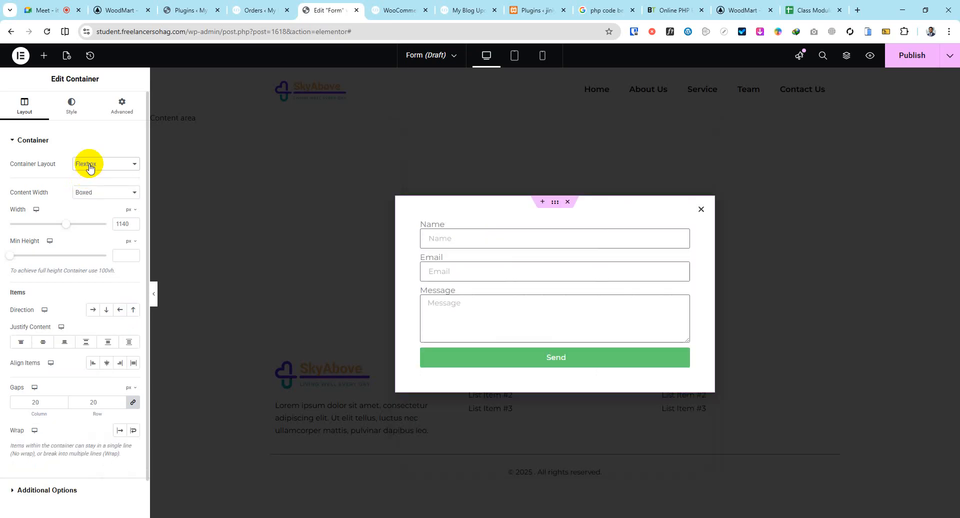
Set the container's content width to Full Width and its minimum height to 100 vh.
{"action": "left_click", "coordinate": [85, 195]}
{"action": "left_click", "coordinate": [85, 217]}
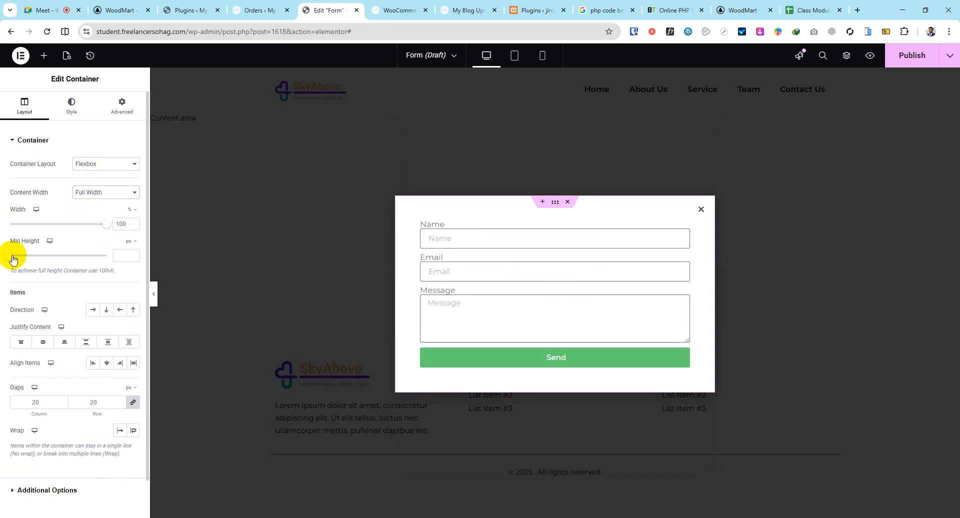
{"action": "mouse_move", "coordinate": [12, 258]}
{"action": "left_mouse_down"}
{"action": "mouse_move", "coordinate": [77, 255]}
{"action": "mouse_move", "coordinate": [24, 257]}
{"action": "left_mouse_up"}
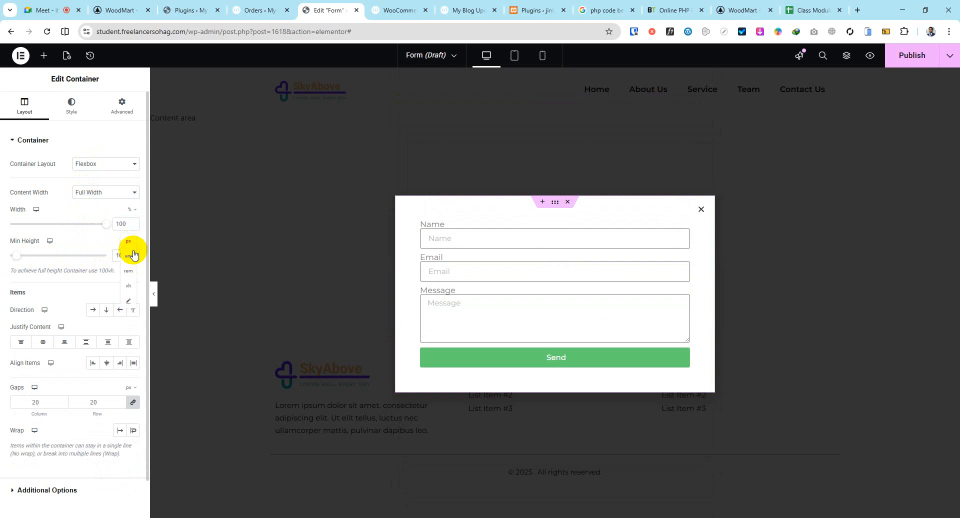
{"action": "left_click", "coordinate": [129, 289]}
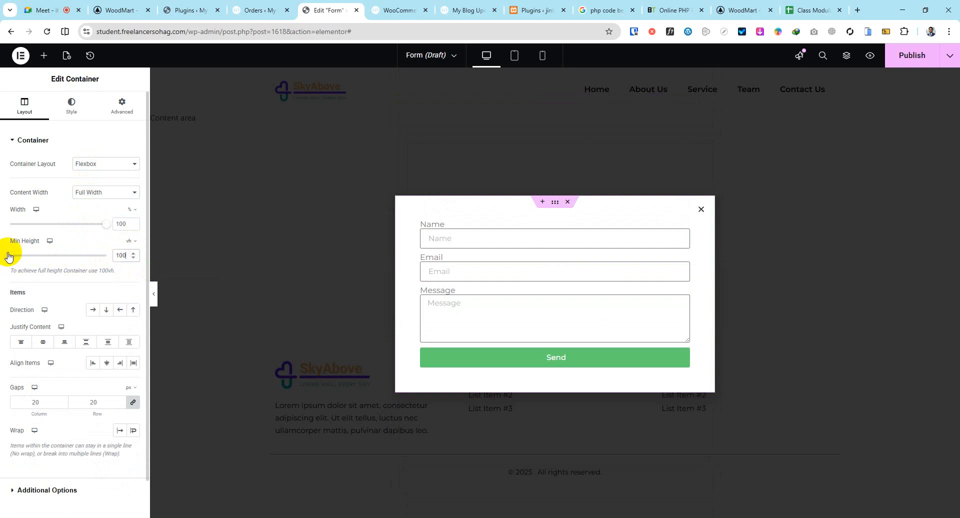
{"action": "left_click_drag", "start_coordinate": [15, 256], "coordinate": [241, 305]}
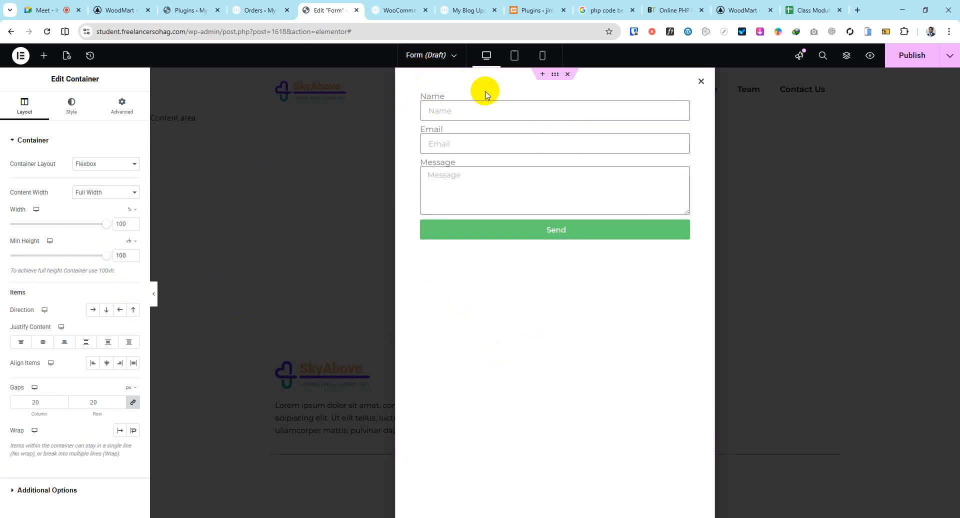
Justify the container's content to the center and change the minimum height unit to px.
{"action": "left_click", "coordinate": [64, 343]}
{"action": "left_click", "coordinate": [42, 345]}
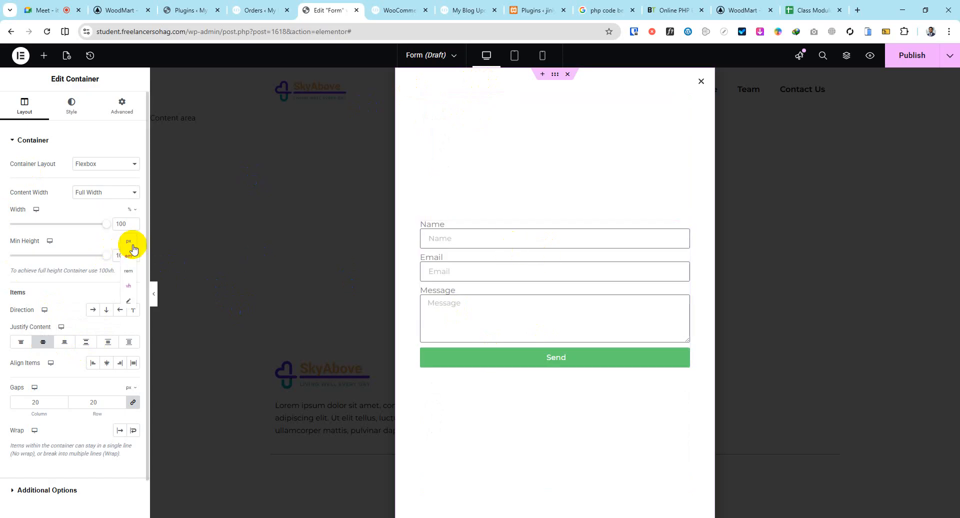
{"action": "left_click", "coordinate": [131, 242]}
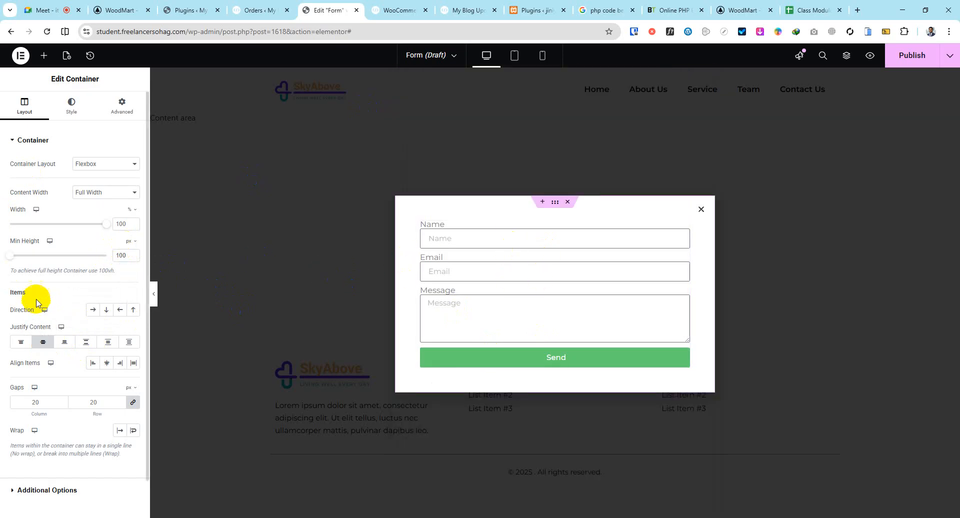
Examine the container's additional Overflow and HTML Tag options without changing them.
{"action": "scroll", "coordinate": [80, 389], "scroll_direction": "down", "scroll_amount": 1}
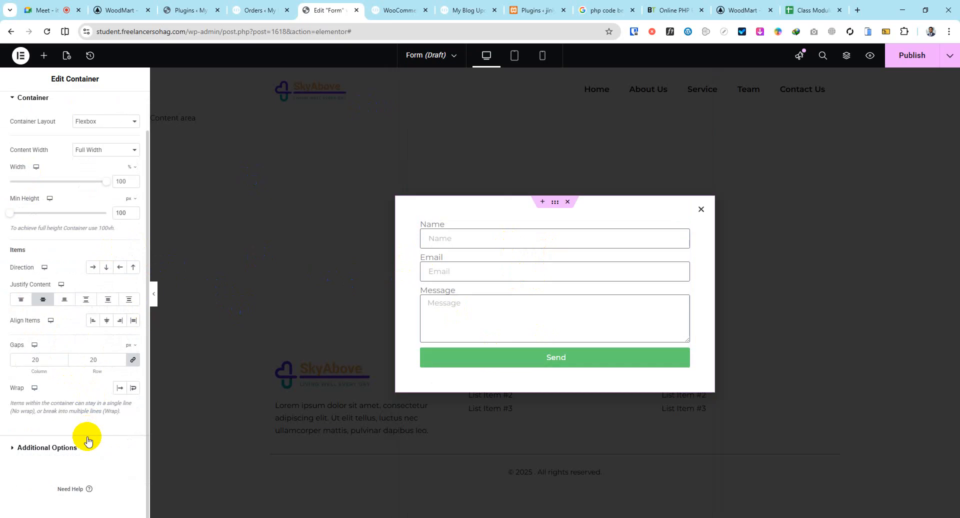
{"action": "left_click", "coordinate": [78, 449]}
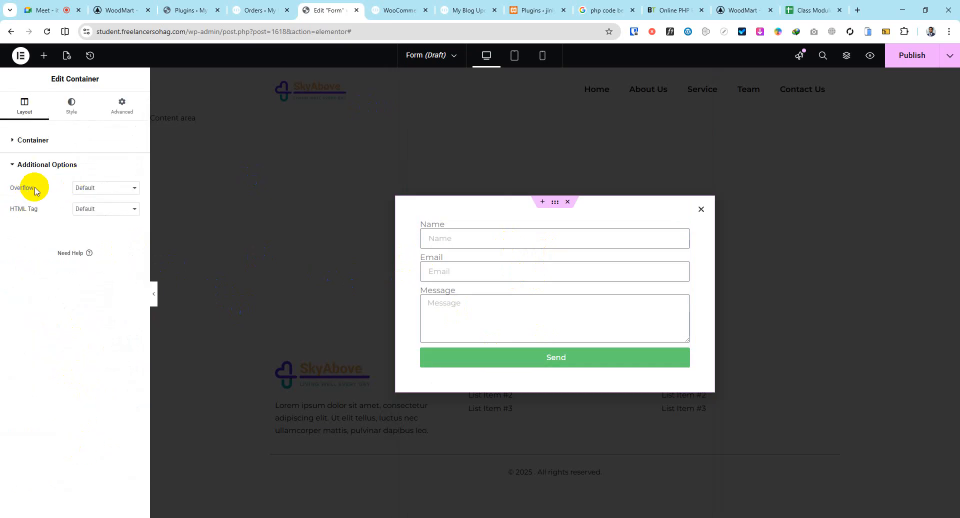
{"action": "left_click", "coordinate": [89, 191]}
{"action": "left_click", "coordinate": [25, 205]}
{"action": "left_click", "coordinate": [100, 216]}
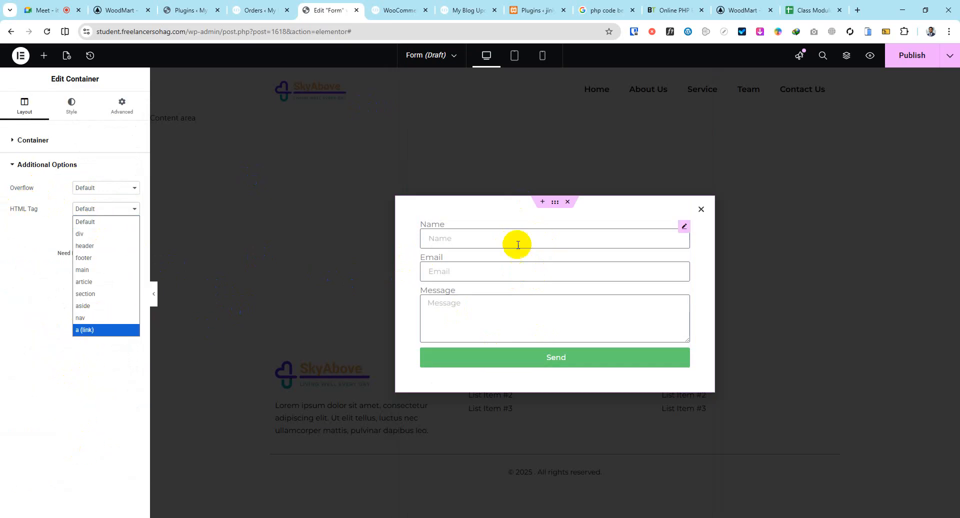
{"action": "left_click", "coordinate": [8, 250]}
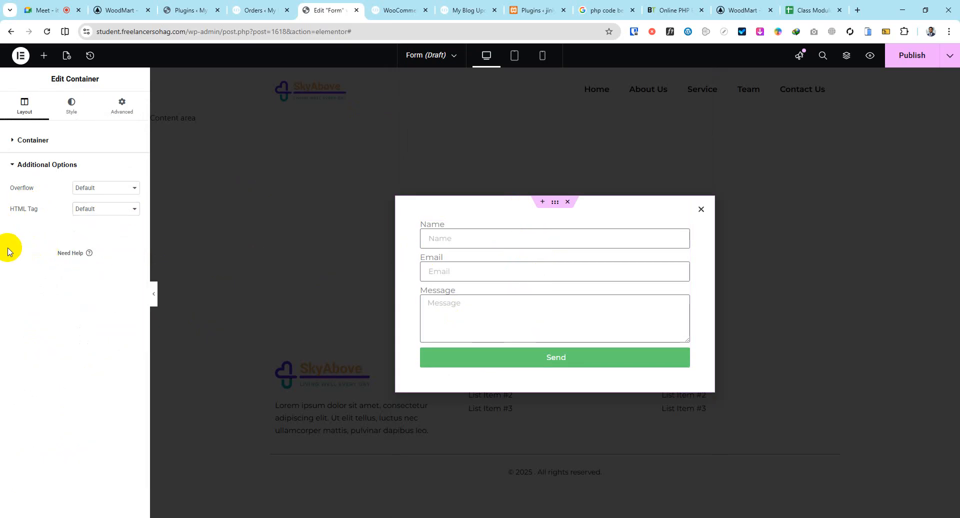
Give the container a classic background with the near-black color #050101.
{"action": "left_click", "coordinate": [71, 105]}
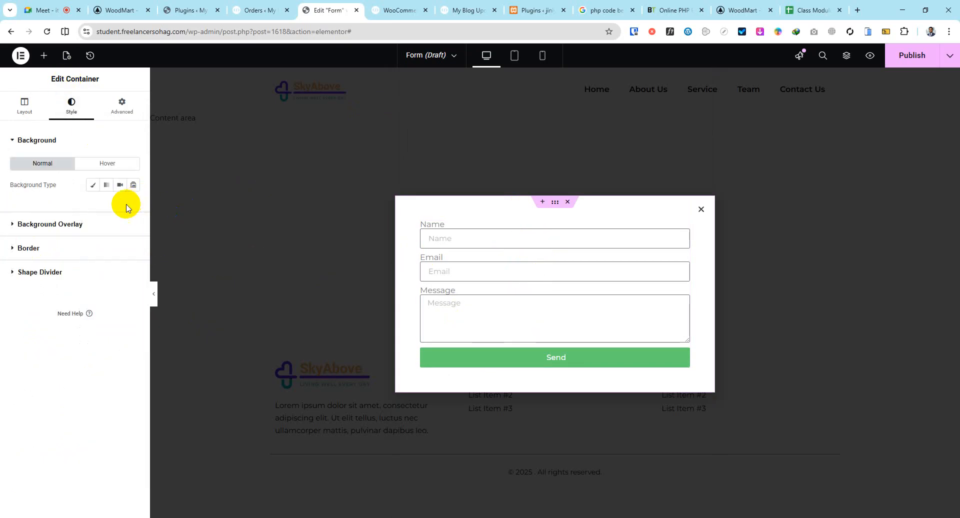
{"action": "left_click", "coordinate": [85, 229]}
{"action": "left_click", "coordinate": [71, 140]}
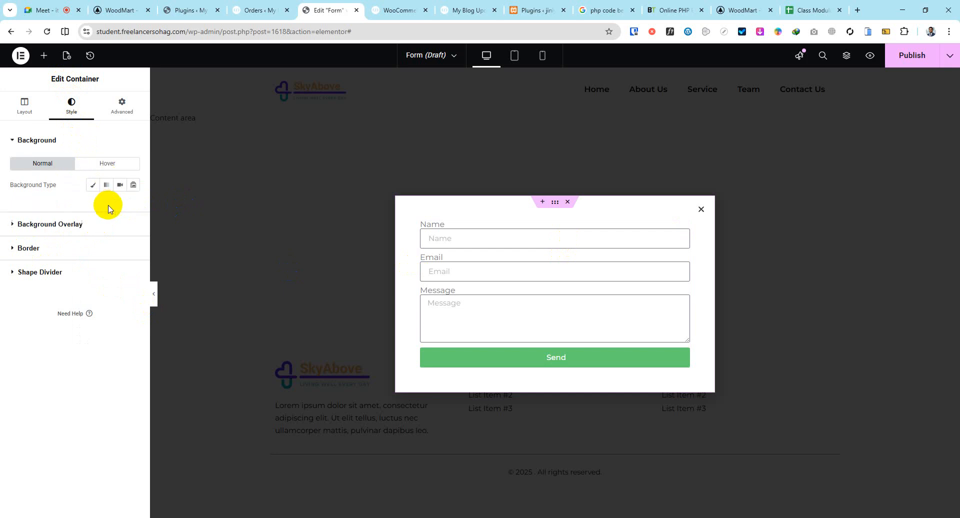
{"action": "left_click", "coordinate": [93, 185]}
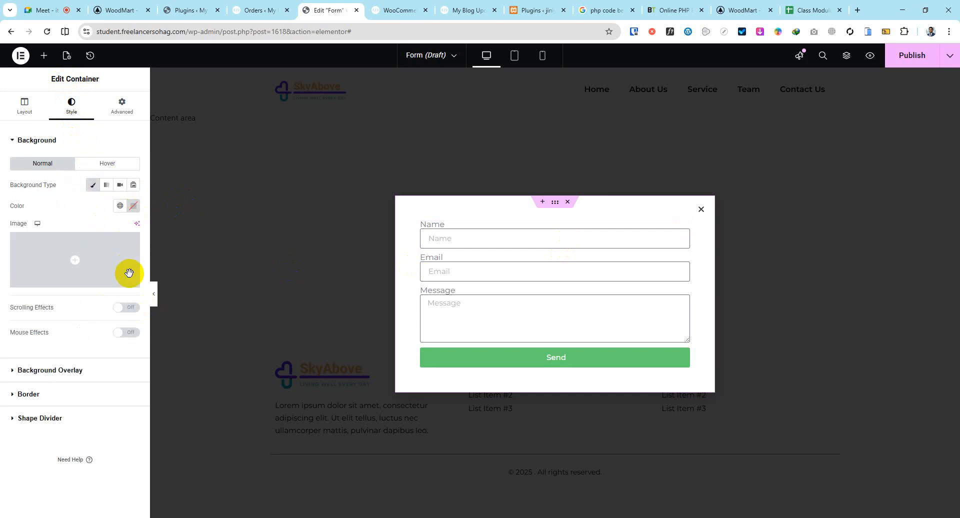
{"action": "left_click", "coordinate": [133, 206]}
{"action": "left_click_drag", "start_coordinate": [158, 280], "coordinate": [165, 319]}
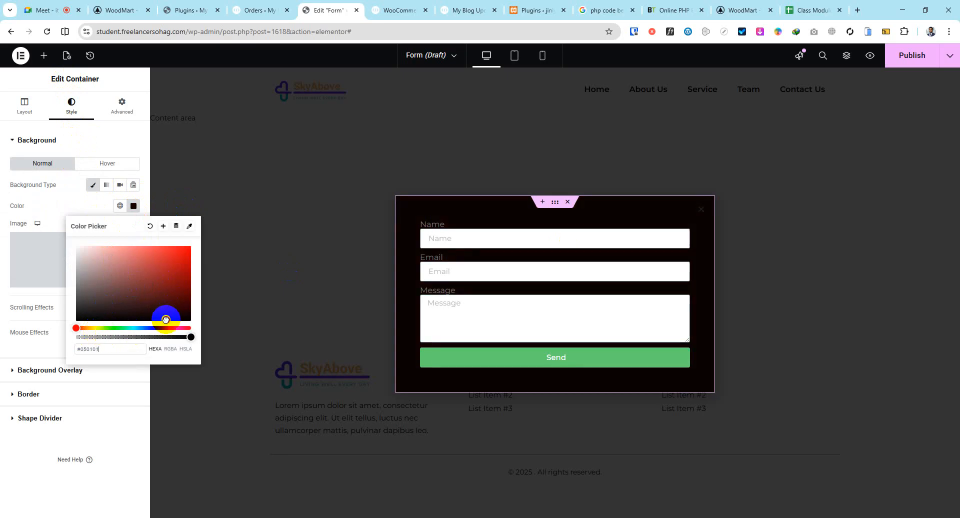
{"action": "left_click", "coordinate": [76, 202]}
Add a classic background overlay to the container in semi-transparent grey #6F6D6D52.
{"action": "left_click", "coordinate": [97, 370]}
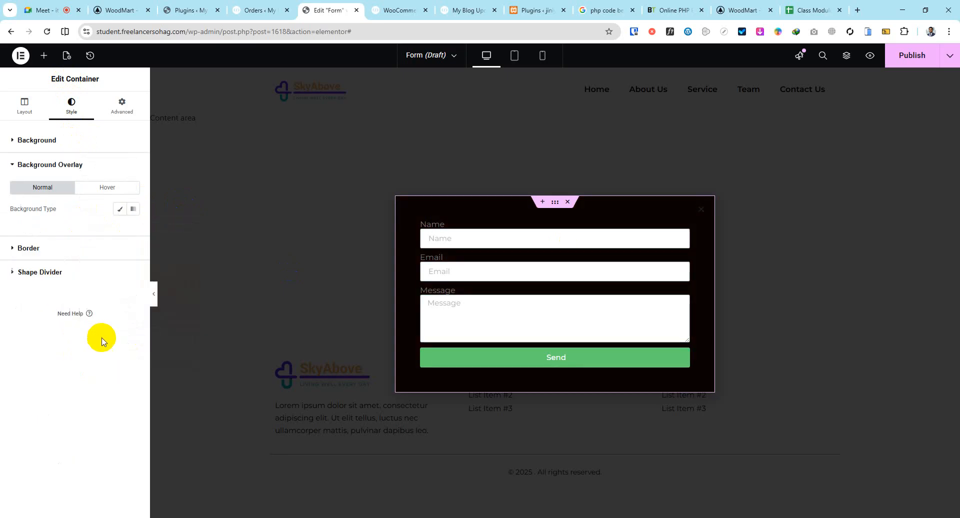
{"action": "left_click", "coordinate": [120, 209]}
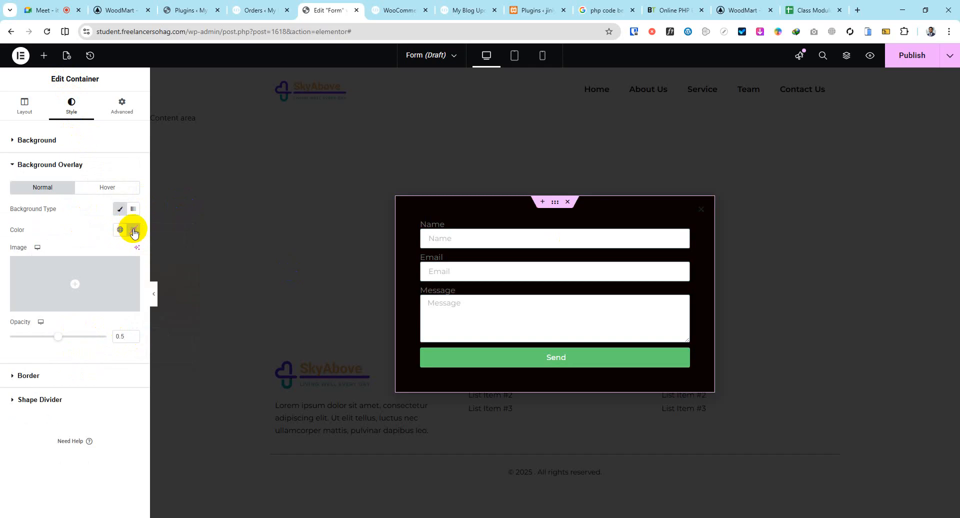
{"action": "left_click", "coordinate": [133, 230]}
{"action": "left_click", "coordinate": [126, 301]}
{"action": "mouse_move", "coordinate": [92, 318]}
{"action": "left_mouse_down"}
{"action": "mouse_move", "coordinate": [69, 338]}
{"action": "mouse_move", "coordinate": [92, 304]}
{"action": "left_mouse_up"}
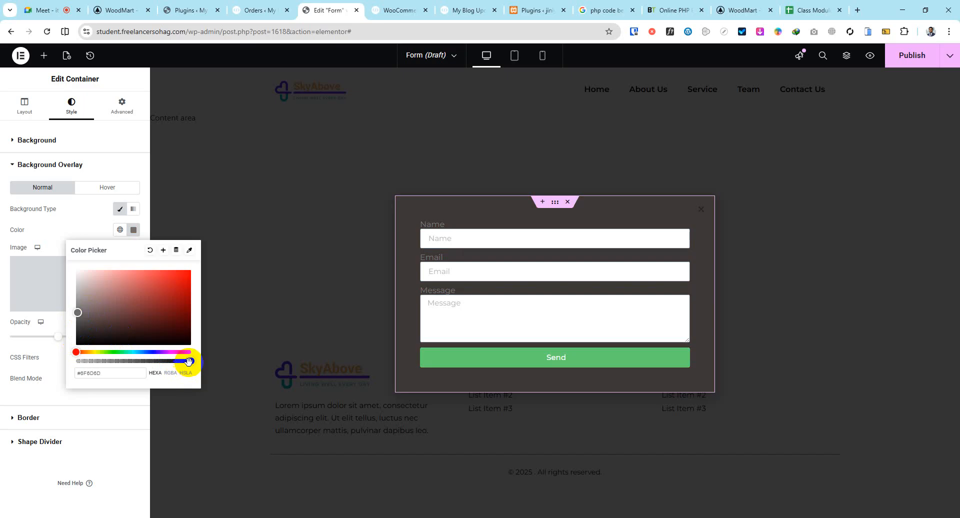
{"action": "left_click_drag", "start_coordinate": [189, 361], "coordinate": [102, 361]}
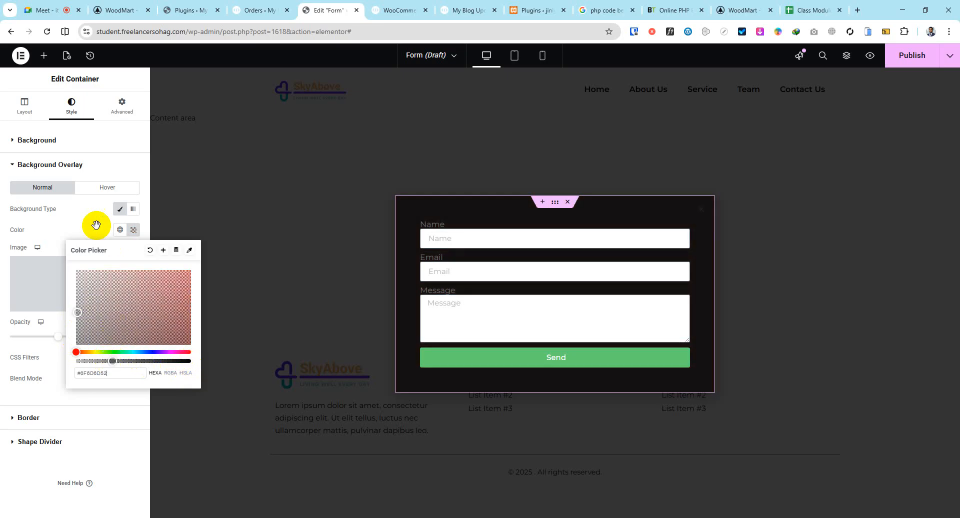
Browse the media library for a container background image and close it without inserting one.
{"action": "left_click", "coordinate": [80, 144]}
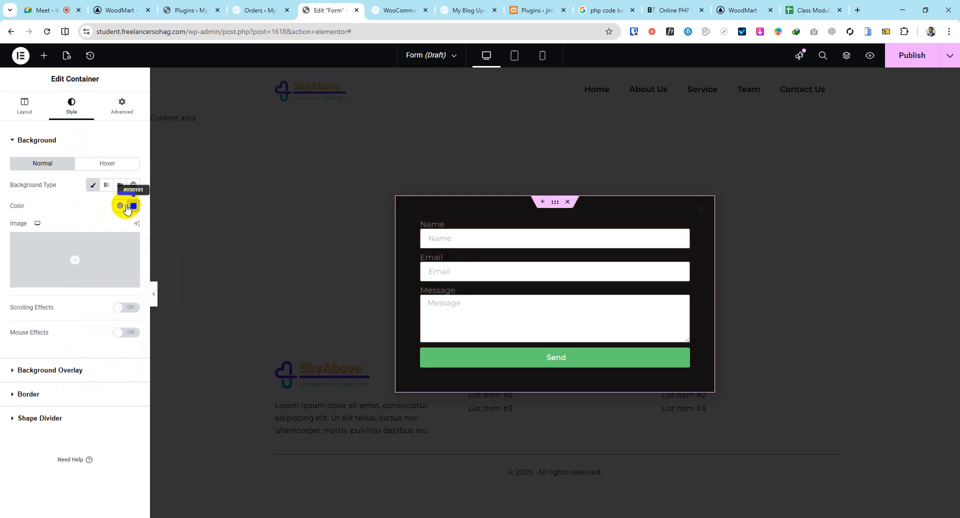
{"action": "left_click", "coordinate": [75, 260]}
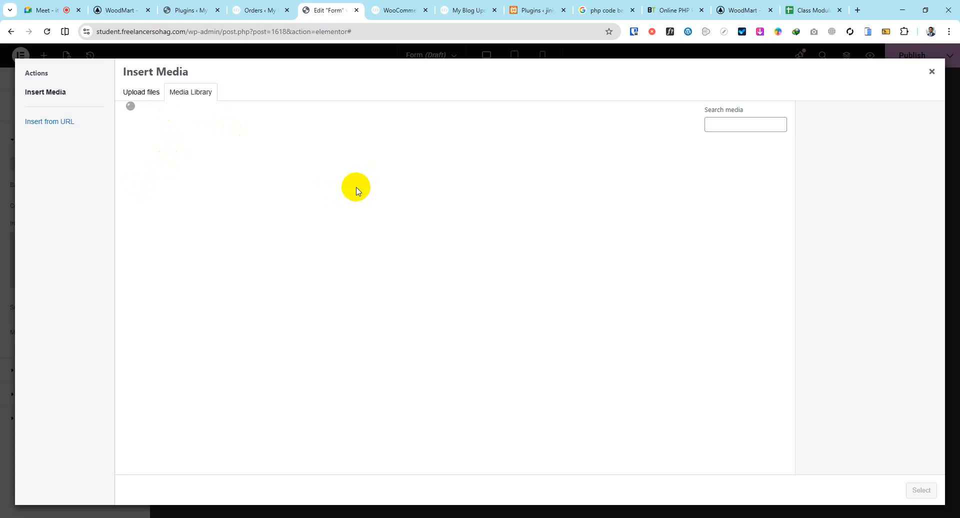
{"action": "left_click", "coordinate": [140, 92]}
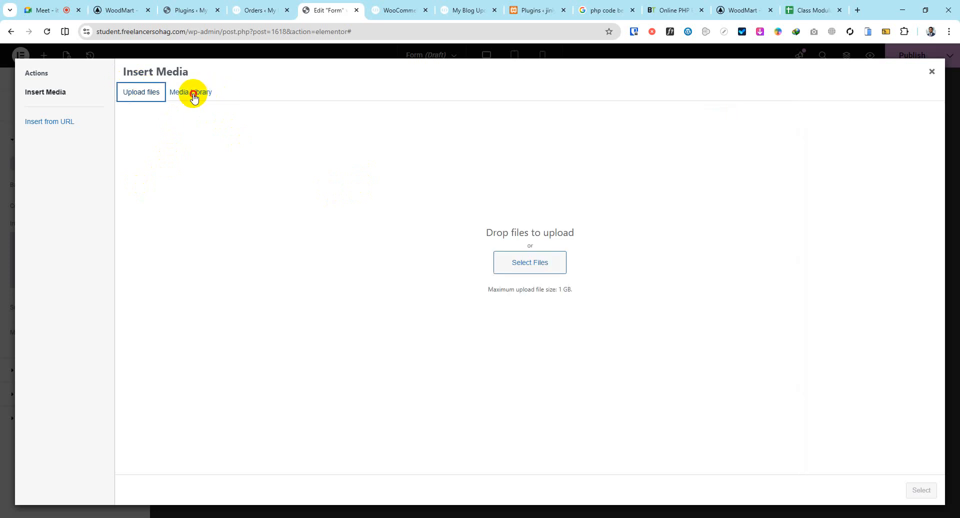
{"action": "left_click", "coordinate": [193, 93]}
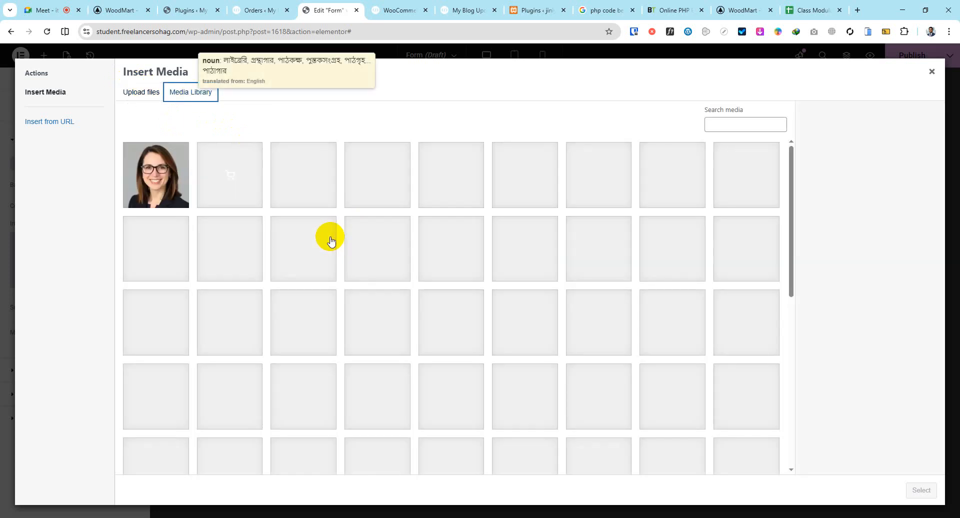
{"action": "scroll", "coordinate": [342, 256], "scroll_direction": "down", "scroll_amount": 3}
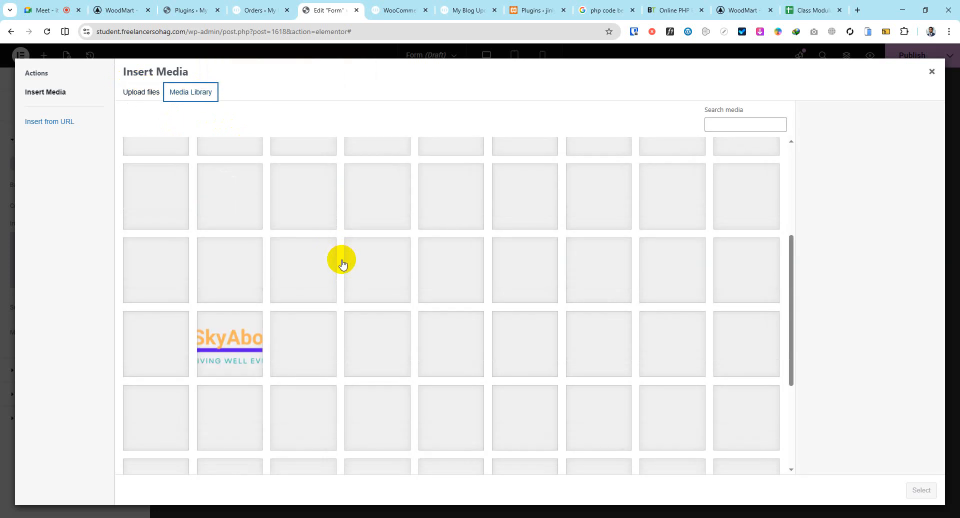
{"action": "scroll", "coordinate": [342, 264], "scroll_direction": "down", "scroll_amount": 3}
{"action": "scroll", "coordinate": [340, 262], "scroll_direction": "up", "scroll_amount": 10}
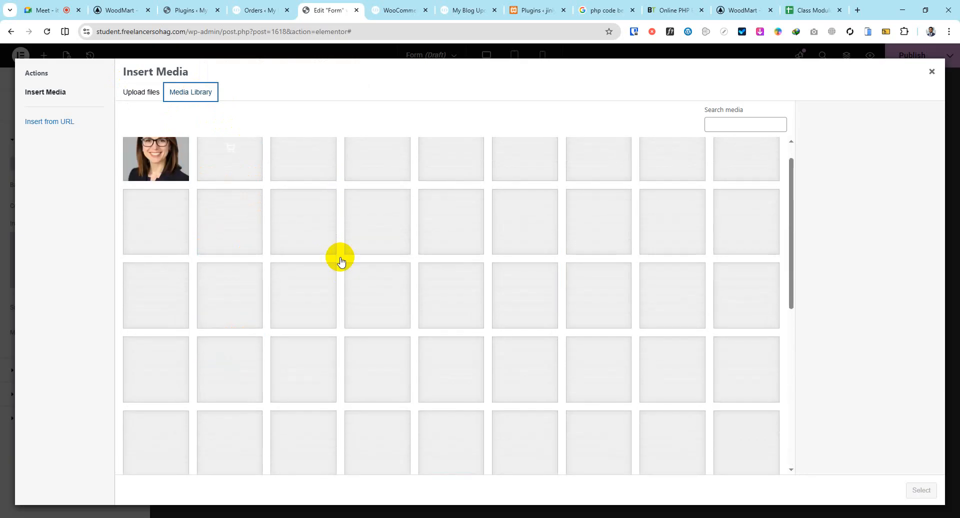
{"action": "scroll", "coordinate": [300, 240], "scroll_direction": "up", "scroll_amount": 1}
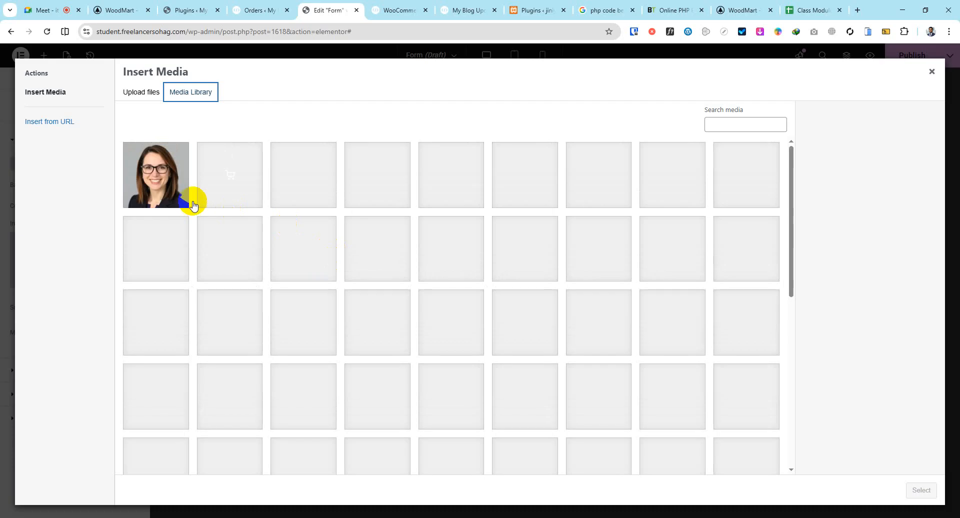
{"action": "left_click", "coordinate": [326, 189]}
{"action": "scroll", "coordinate": [589, 341], "scroll_direction": "down", "scroll_amount": 5}
{"action": "left_click", "coordinate": [588, 340]}
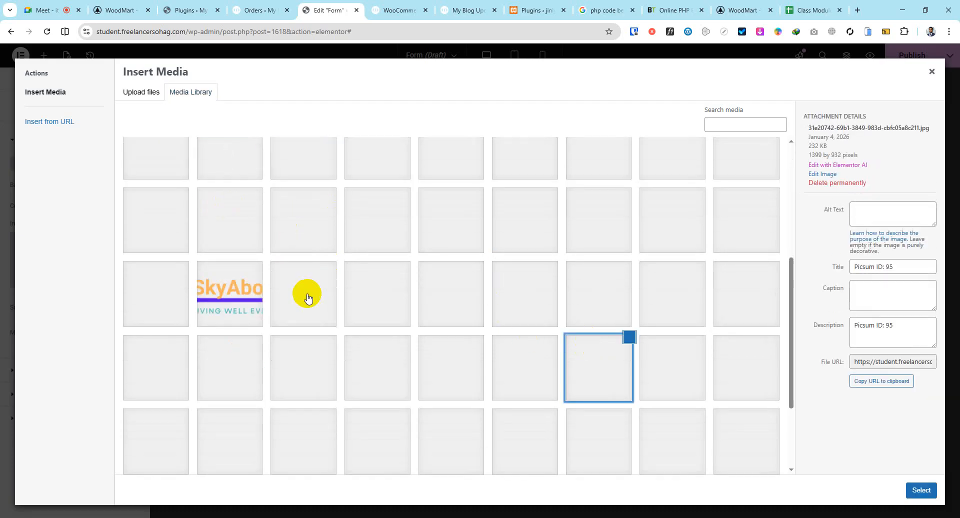
{"action": "left_click", "coordinate": [306, 295]}
{"action": "scroll", "coordinate": [442, 405], "scroll_direction": "down", "scroll_amount": 3}
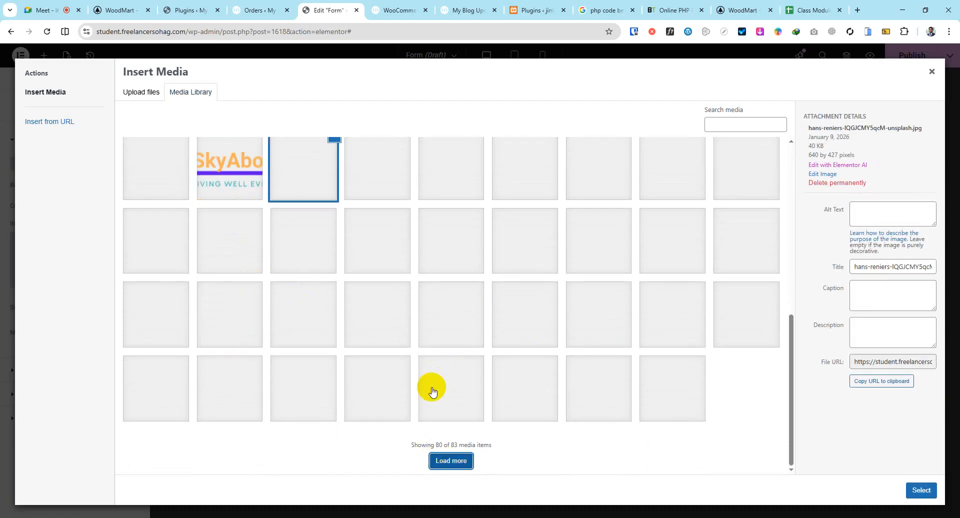
{"action": "scroll", "coordinate": [431, 343], "scroll_direction": "up", "scroll_amount": 5}
{"action": "left_click", "coordinate": [932, 73]}
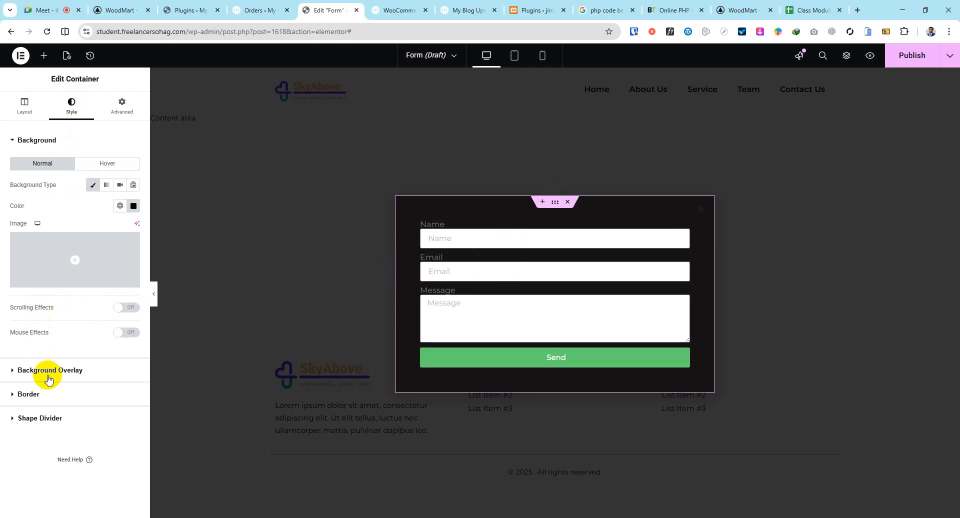
Examine the container's Border settings and its Advanced layout options without changing them.
{"action": "left_click", "coordinate": [35, 394]}
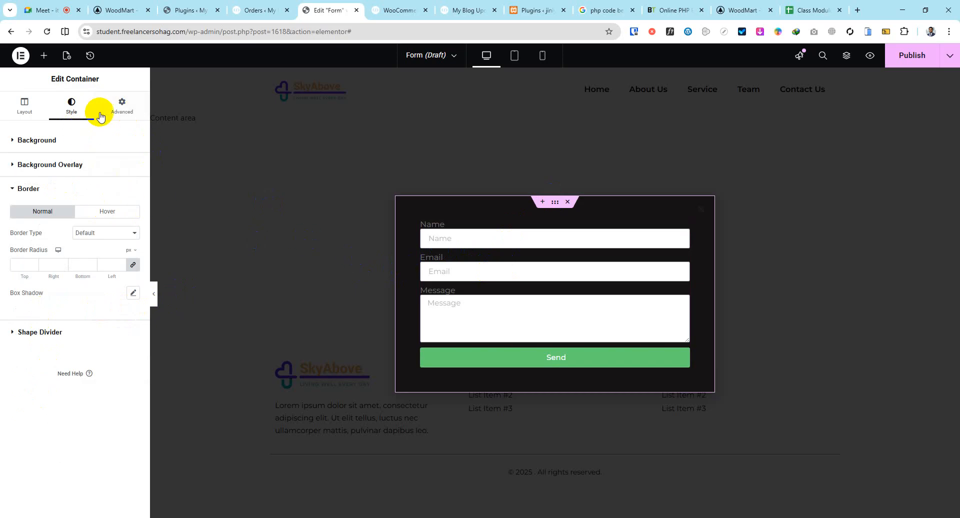
{"action": "left_click", "coordinate": [122, 106]}
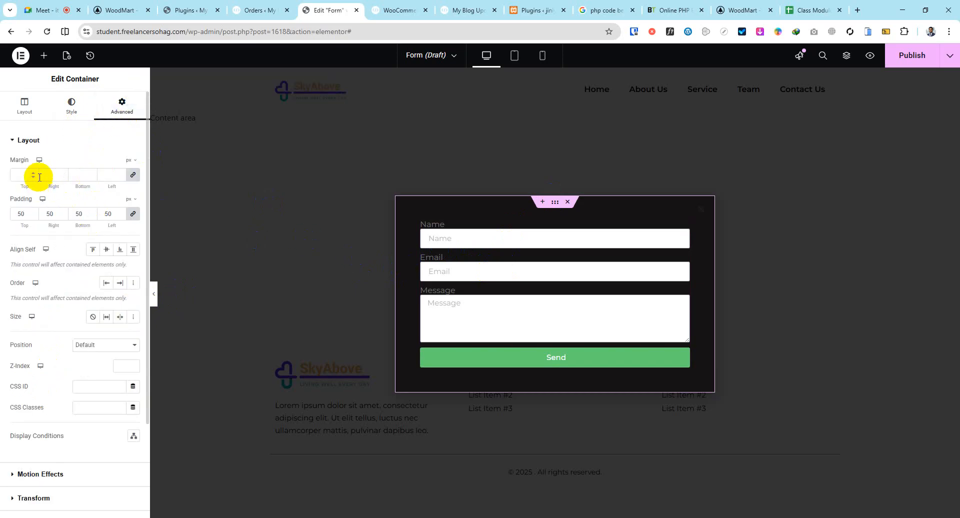
{"action": "scroll", "coordinate": [75, 351], "scroll_direction": "down", "scroll_amount": 3}
{"action": "scroll", "coordinate": [73, 352], "scroll_direction": "up", "scroll_amount": 3}
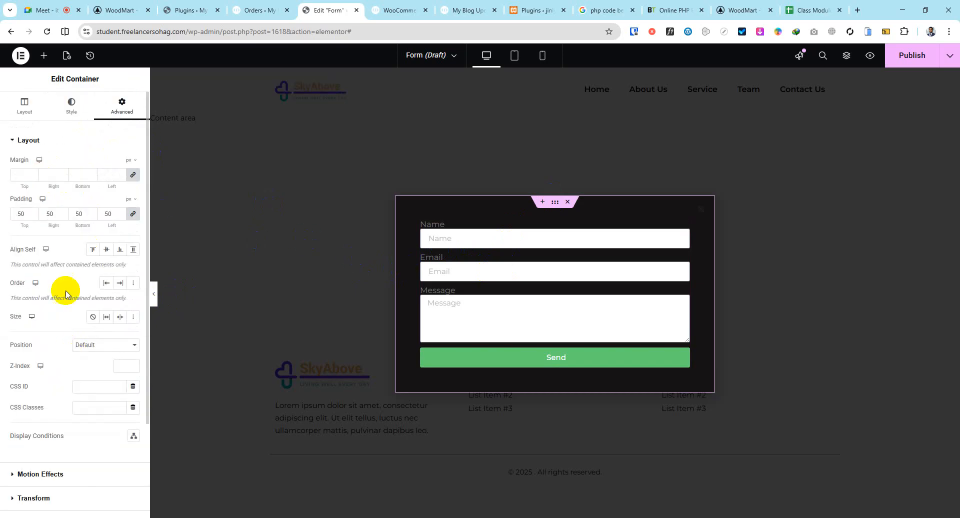
{"action": "left_click_drag", "start_coordinate": [65, 79], "coordinate": [100, 79]}
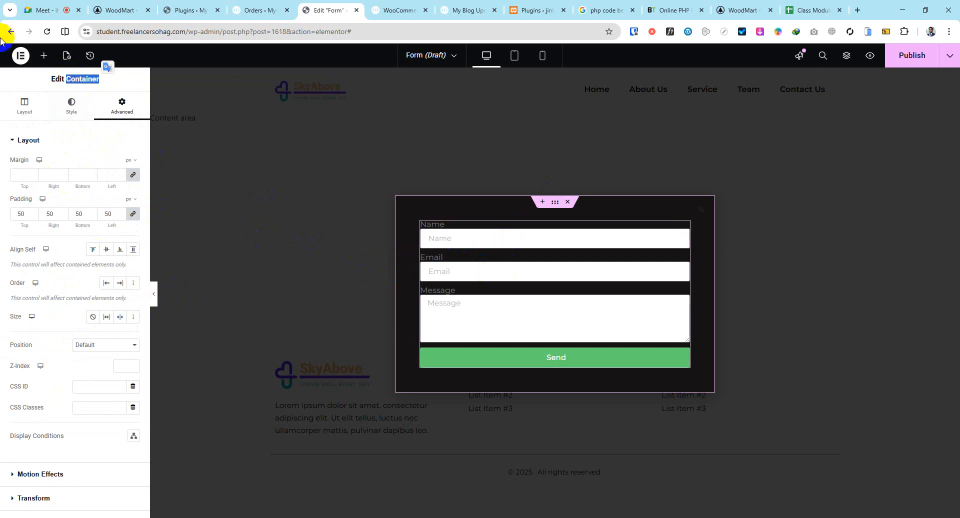
{"action": "left_click", "coordinate": [21, 55]}
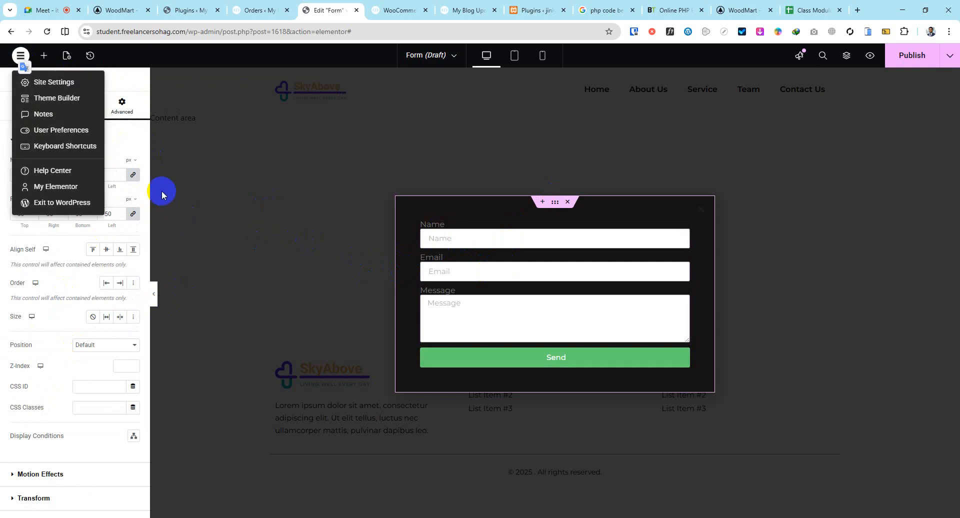
{"action": "left_click", "coordinate": [517, 248]}
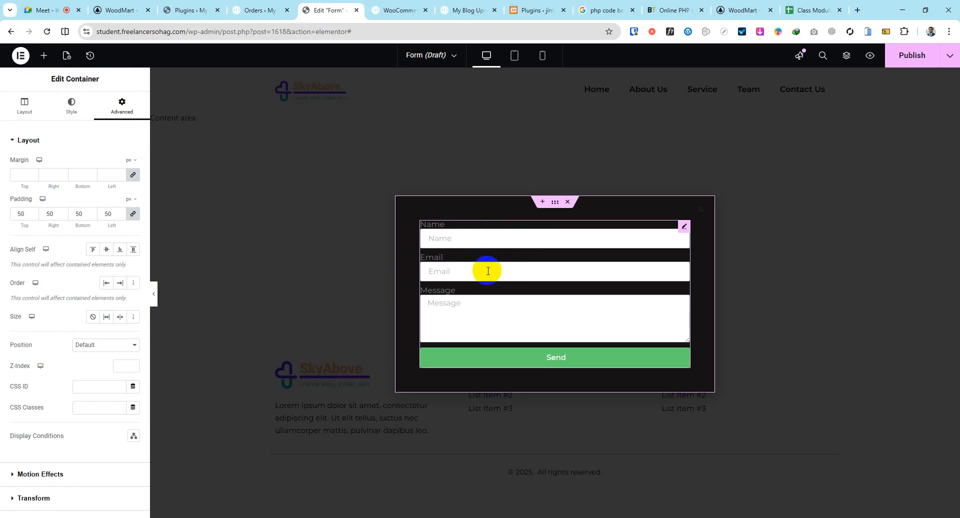
{"action": "left_click", "coordinate": [454, 55]}
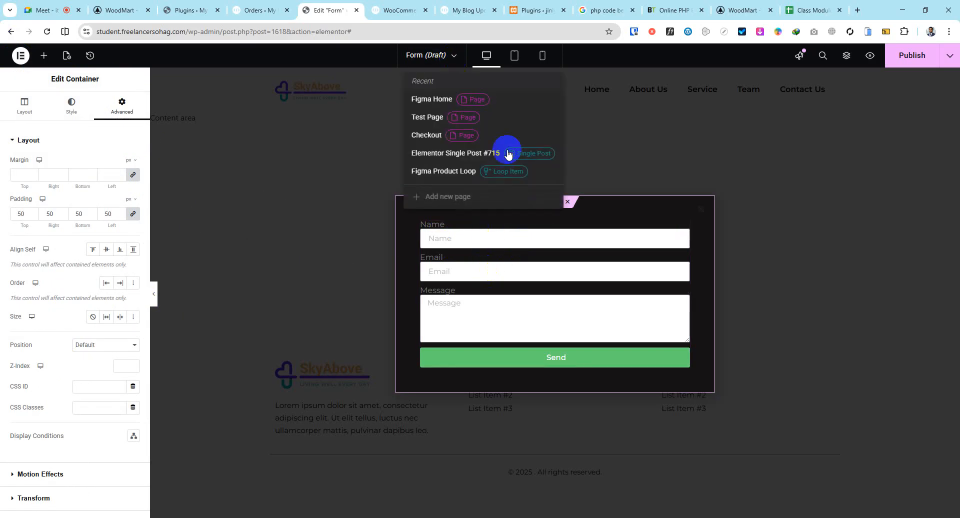
Start publishing the Form popup and look through its Triggers and Advanced Rules before returning to the Conditions.
{"action": "left_click", "coordinate": [912, 56]}
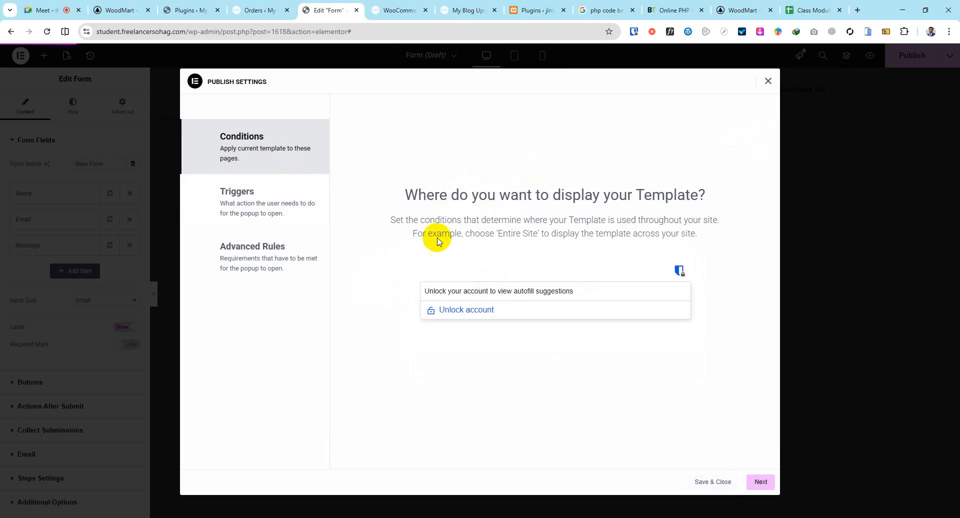
{"action": "left_click", "coordinate": [275, 201]}
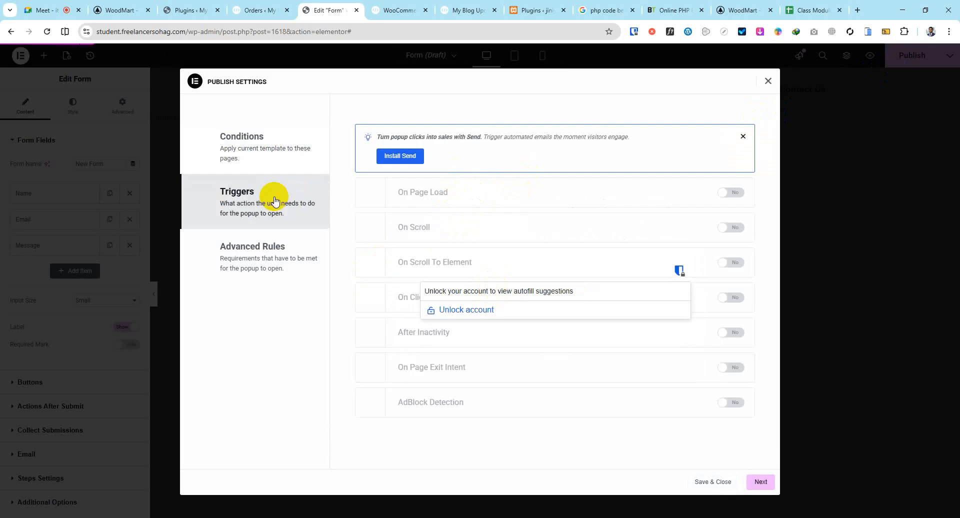
{"action": "left_click", "coordinate": [250, 260]}
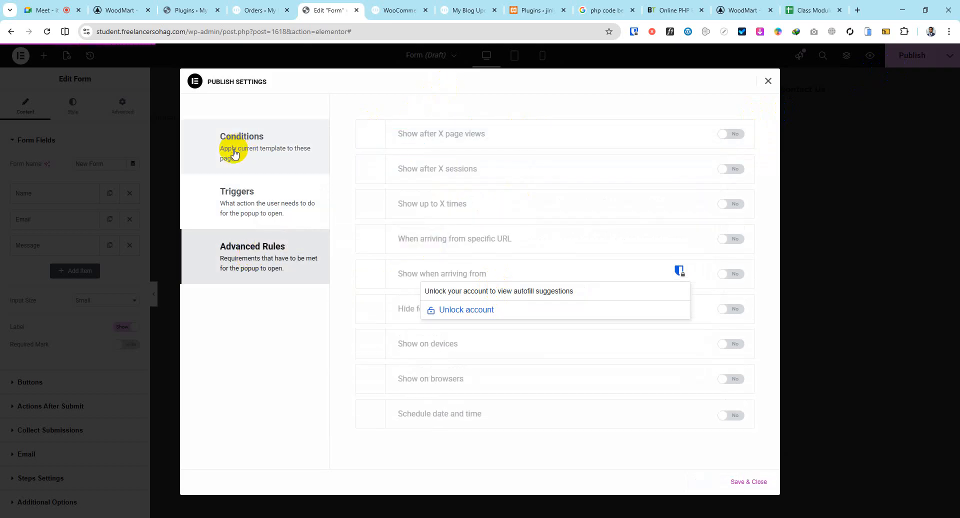
{"action": "left_click", "coordinate": [270, 148]}
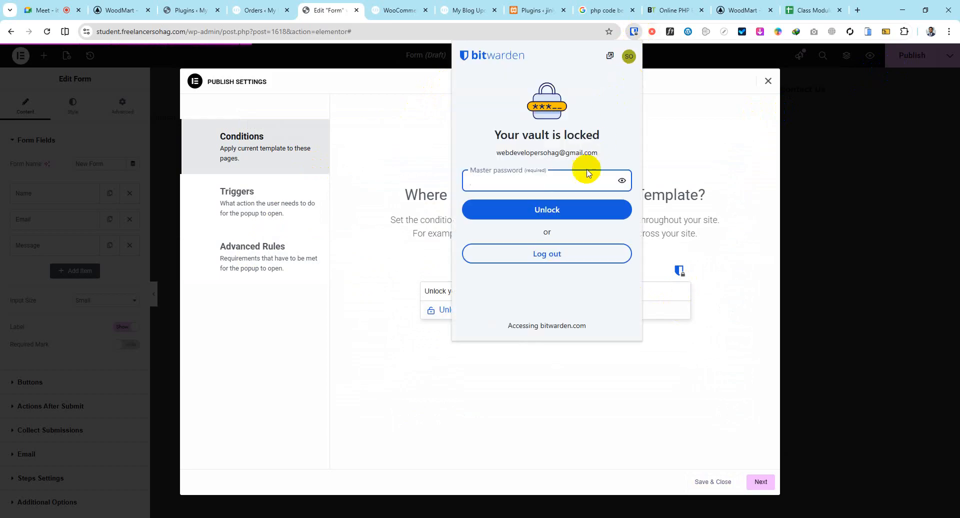
Unlock the Bitwarden vault with the master password and dismiss the autofill suggestion covering the display conditions.
{"action": "left_click", "coordinate": [604, 180]}
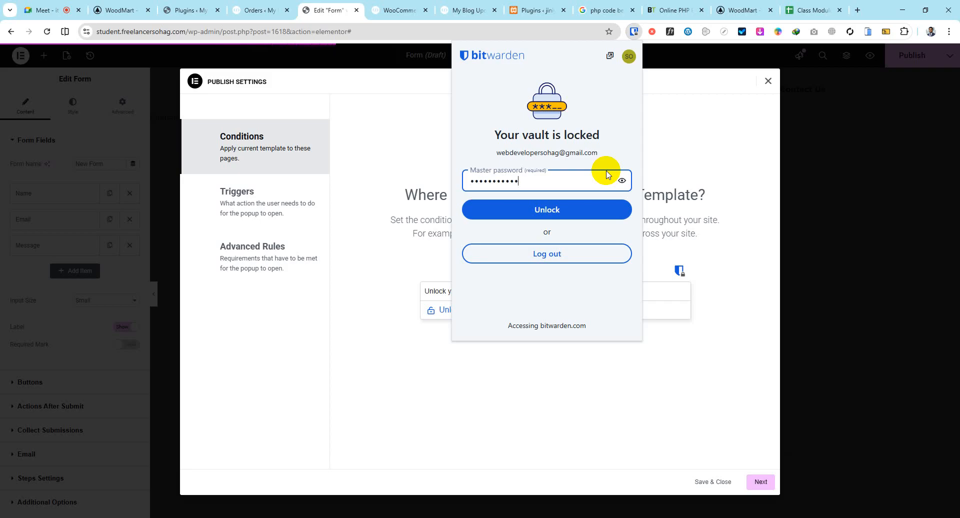
{"action": "left_click", "coordinate": [586, 216]}
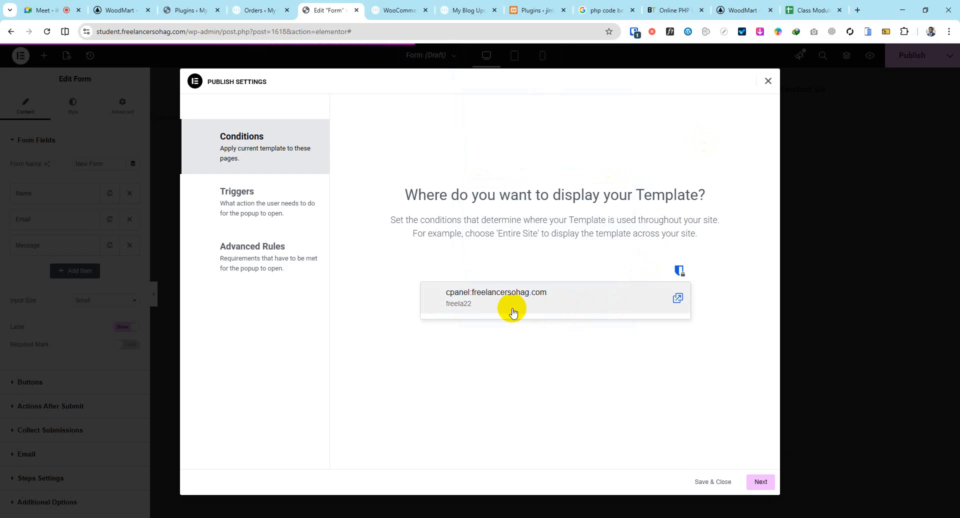
{"action": "left_click", "coordinate": [600, 253]}
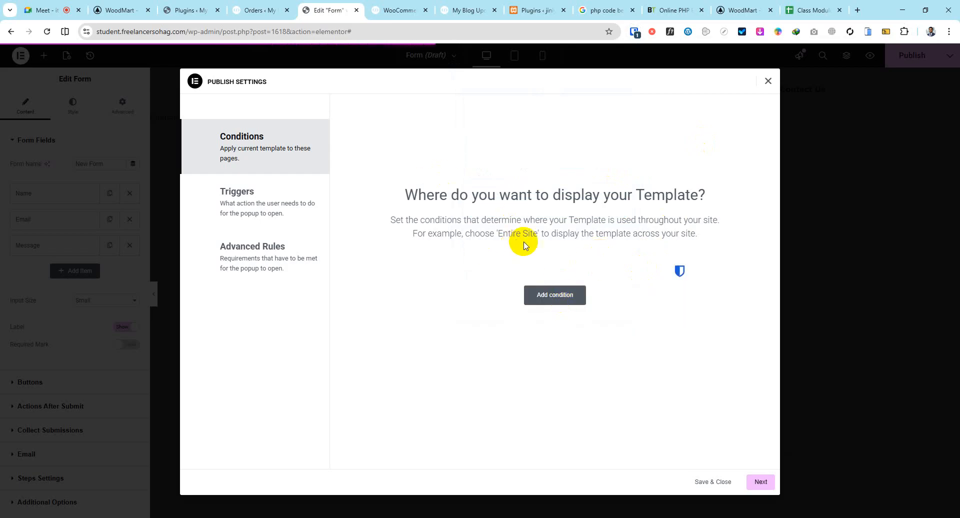
Add a display condition that includes the entire site for the popup template.
{"action": "left_click", "coordinate": [559, 305]}
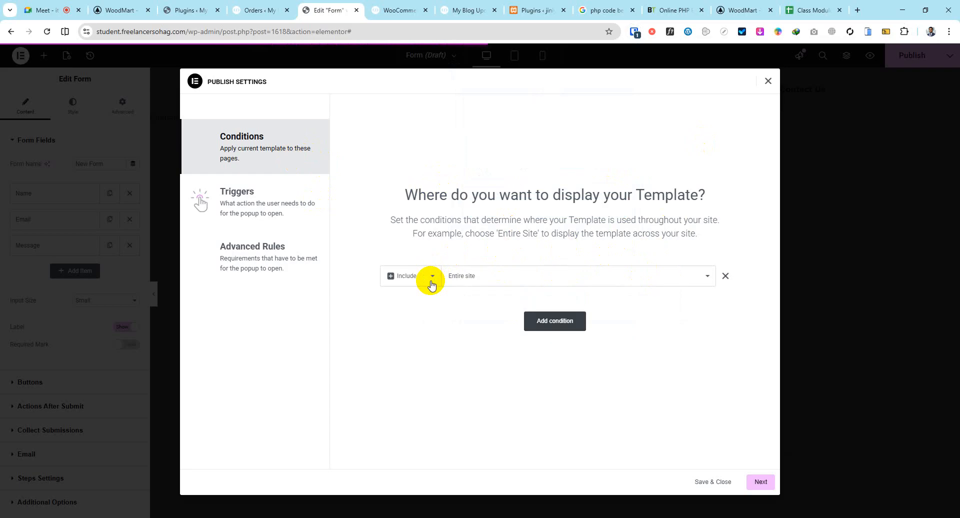
{"action": "left_click", "coordinate": [432, 283]}
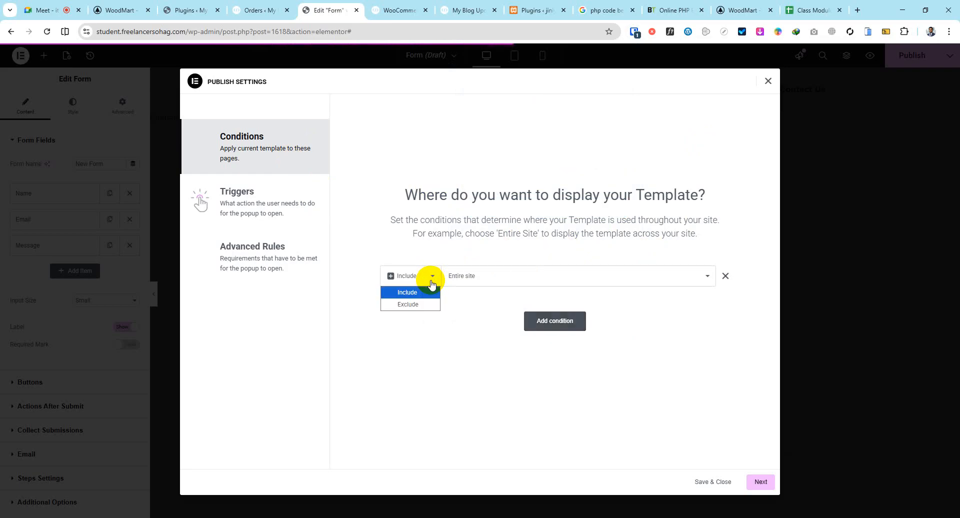
{"action": "left_click", "coordinate": [482, 283]}
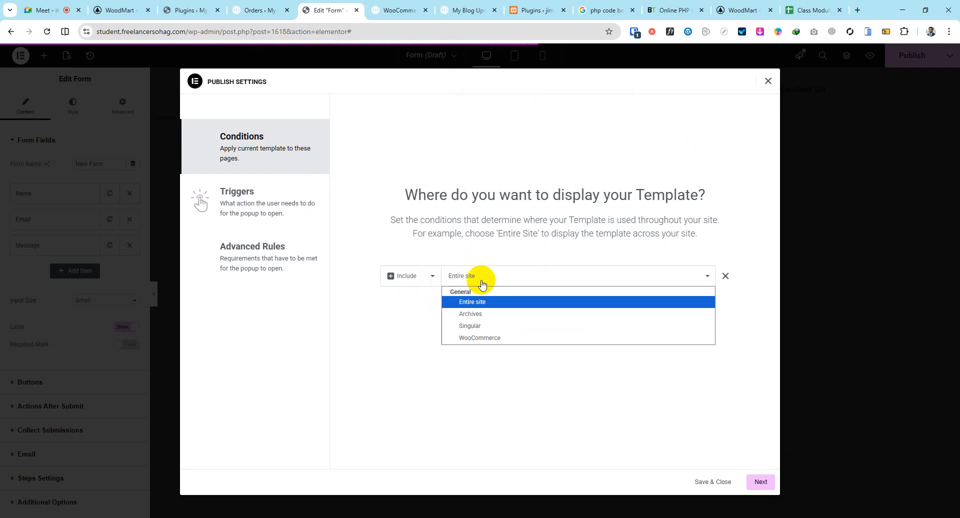
{"action": "left_click", "coordinate": [482, 283]}
{"action": "left_click", "coordinate": [395, 275]}
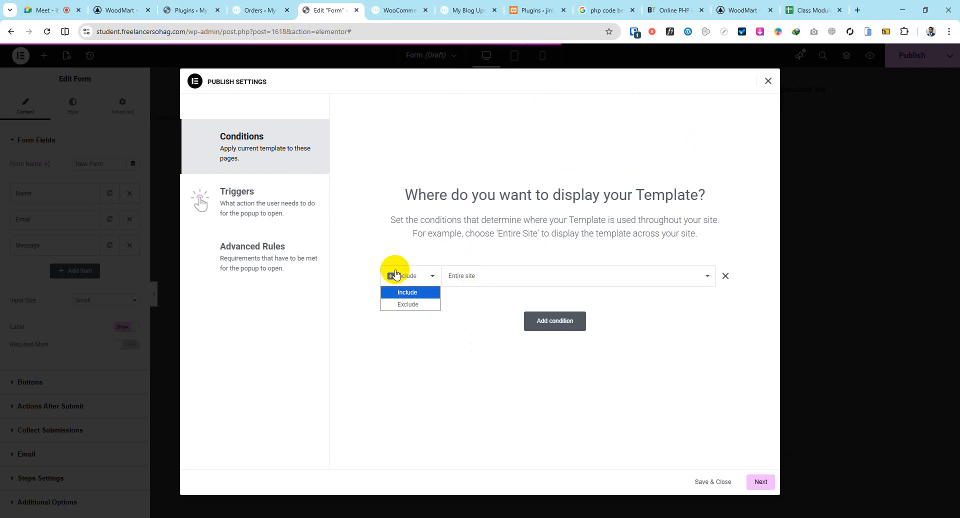
{"action": "left_click", "coordinate": [464, 276]}
{"action": "left_click", "coordinate": [576, 348]}
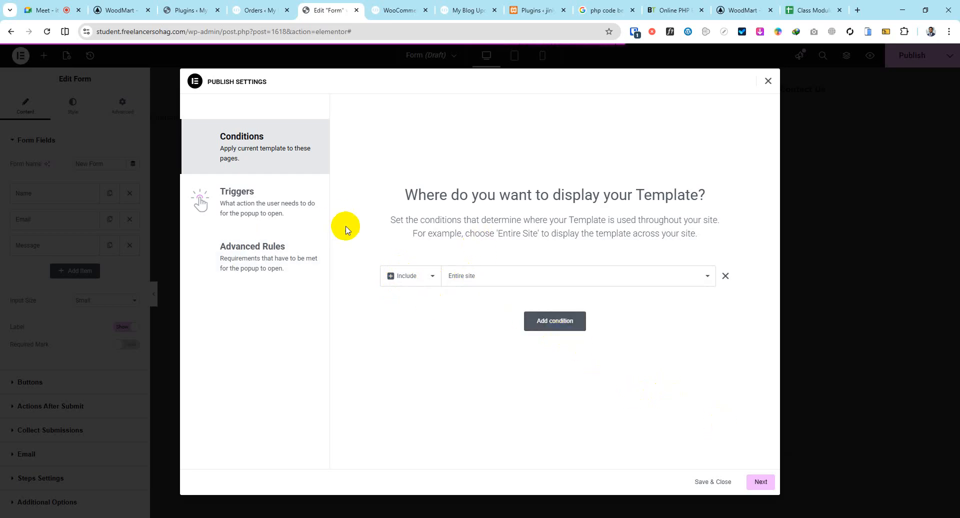
Dismiss the Install Send promotion and enable the popup's On Click trigger with 1 click.
{"action": "left_click", "coordinate": [271, 205]}
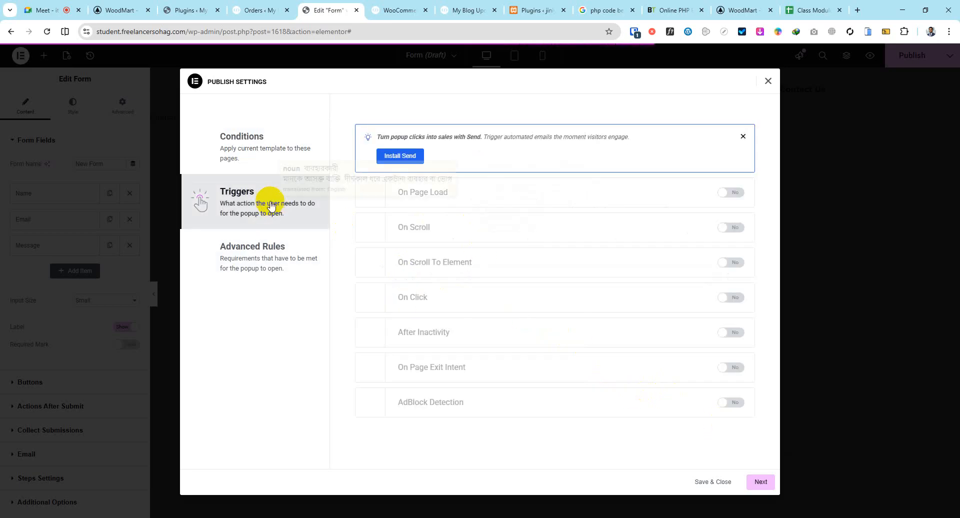
{"action": "left_click", "coordinate": [742, 136]}
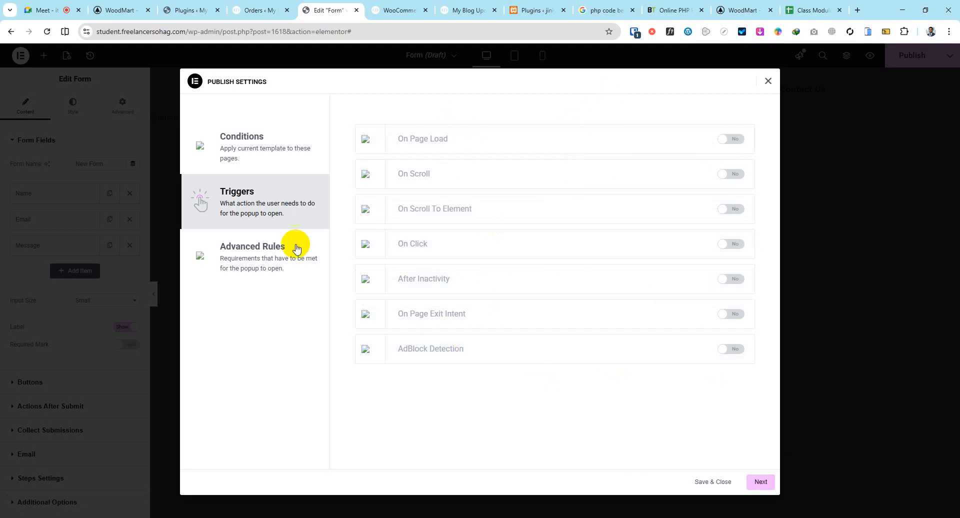
{"action": "left_click", "coordinate": [280, 250]}
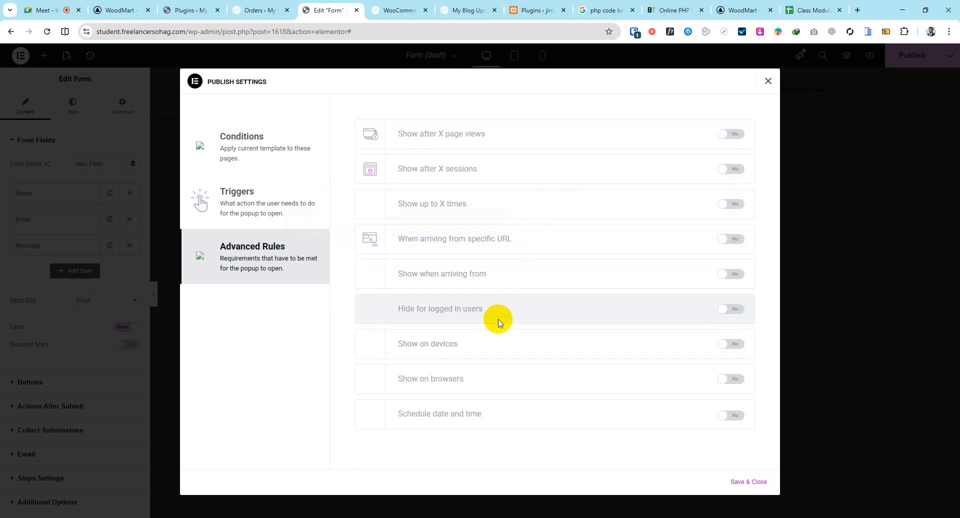
{"action": "left_click", "coordinate": [240, 210]}
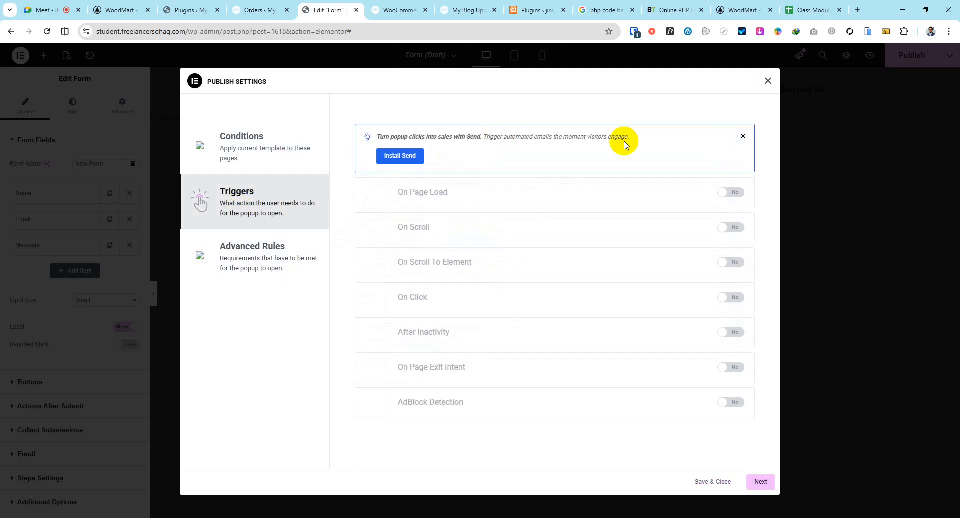
{"action": "left_click", "coordinate": [743, 136]}
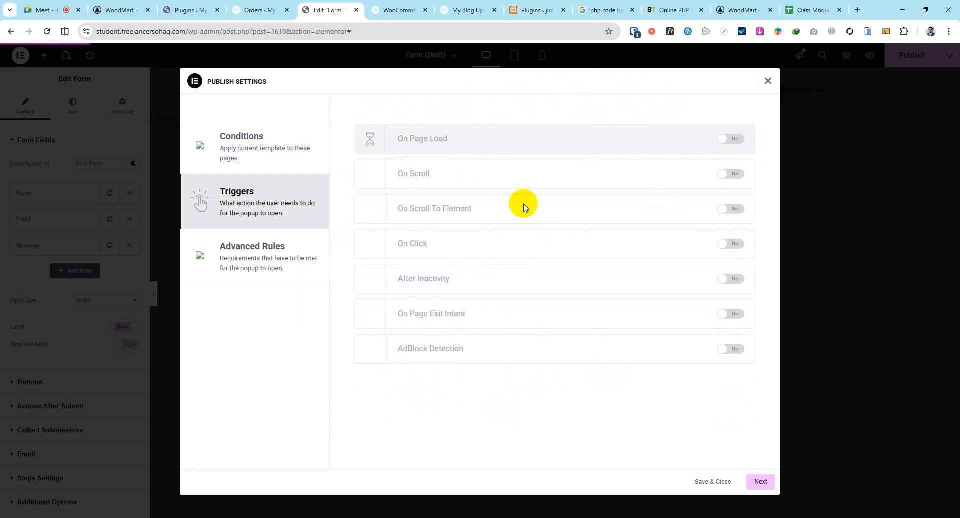
{"action": "left_click", "coordinate": [732, 244]}
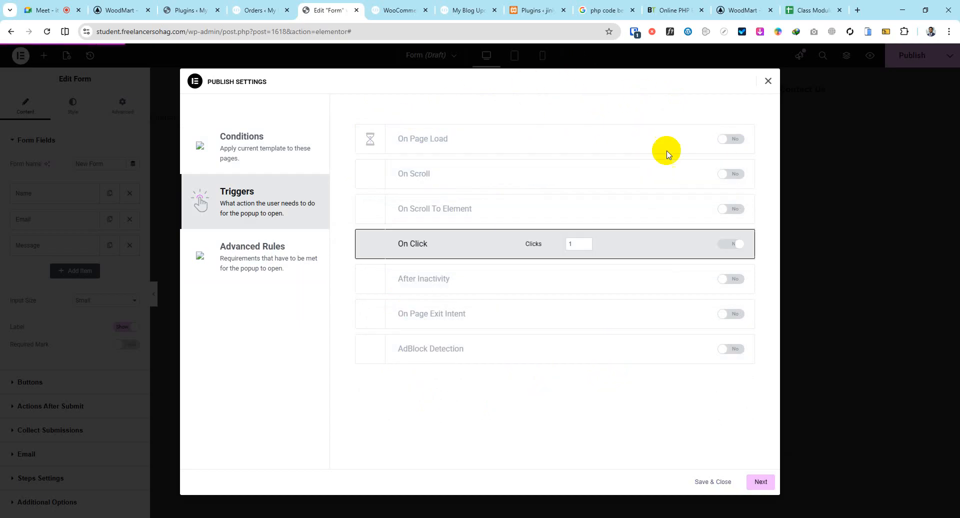
Disable the popup's On Click trigger and enable On Scroll with direction Down within 50%.
{"action": "left_click", "coordinate": [721, 248]}
{"action": "left_click", "coordinate": [730, 140]}
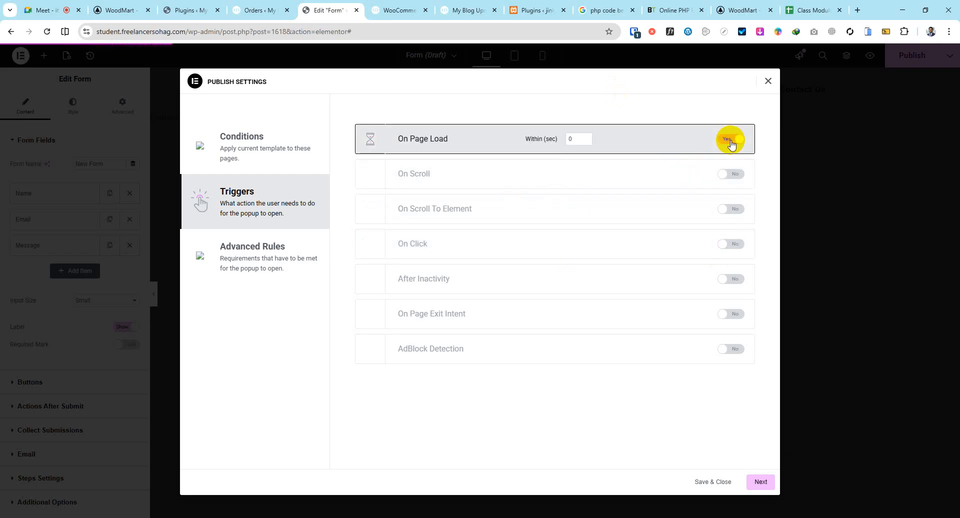
{"action": "left_click", "coordinate": [731, 140]}
{"action": "left_click", "coordinate": [729, 174]}
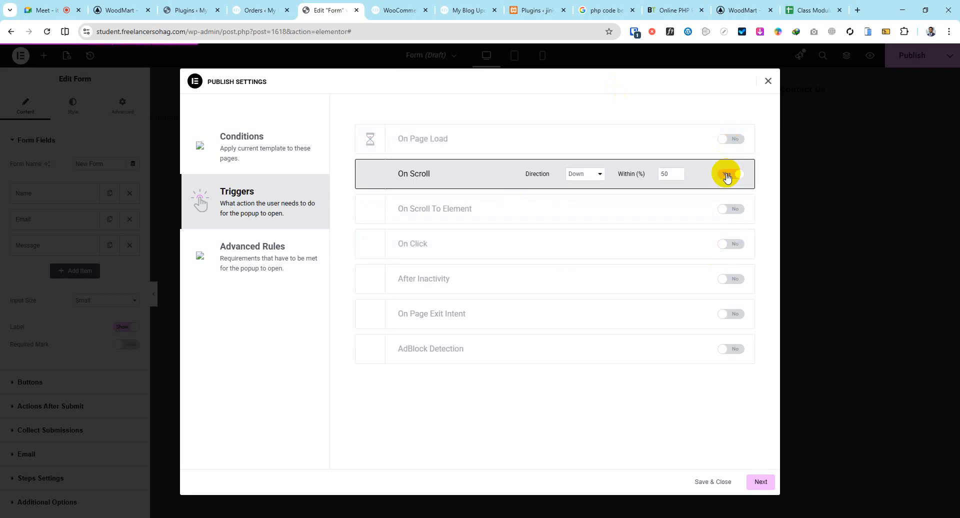
{"action": "left_click", "coordinate": [580, 178]}
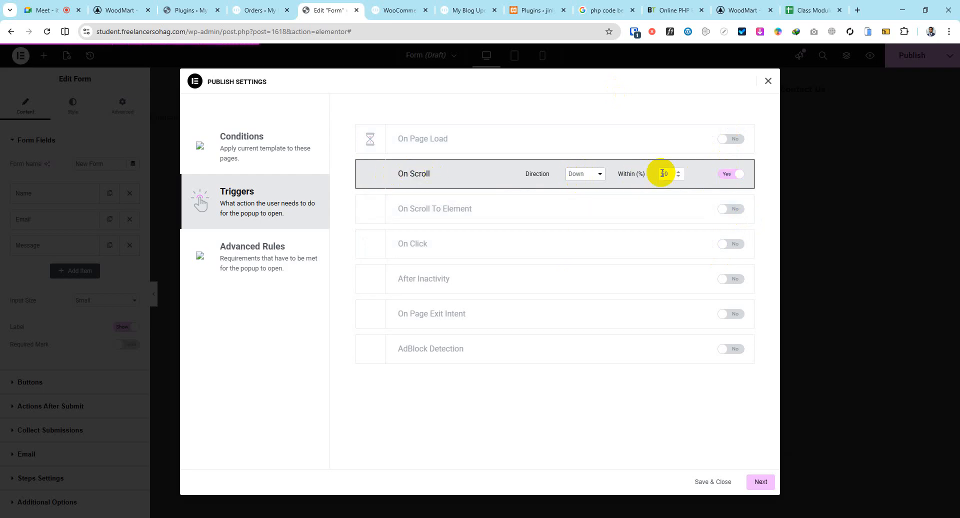
{"action": "left_click", "coordinate": [586, 175]}
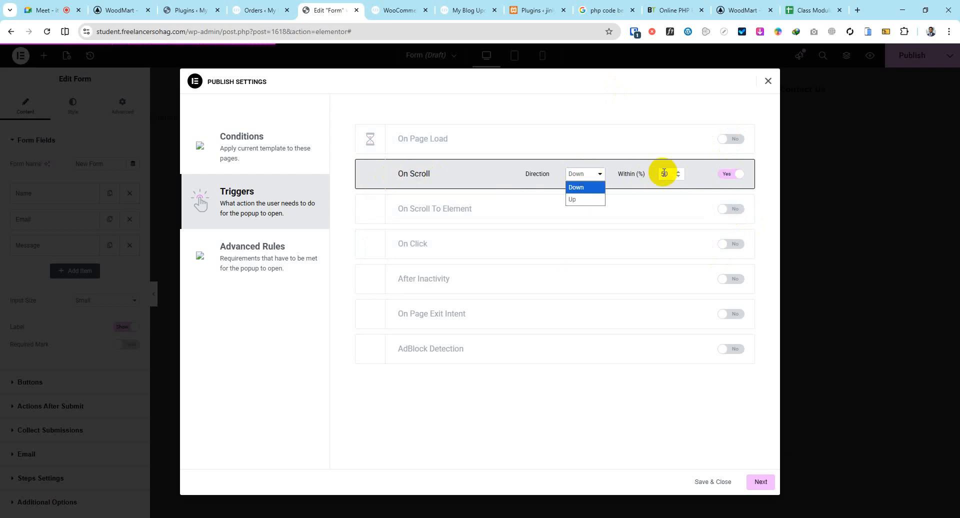
{"action": "left_click", "coordinate": [701, 441]}
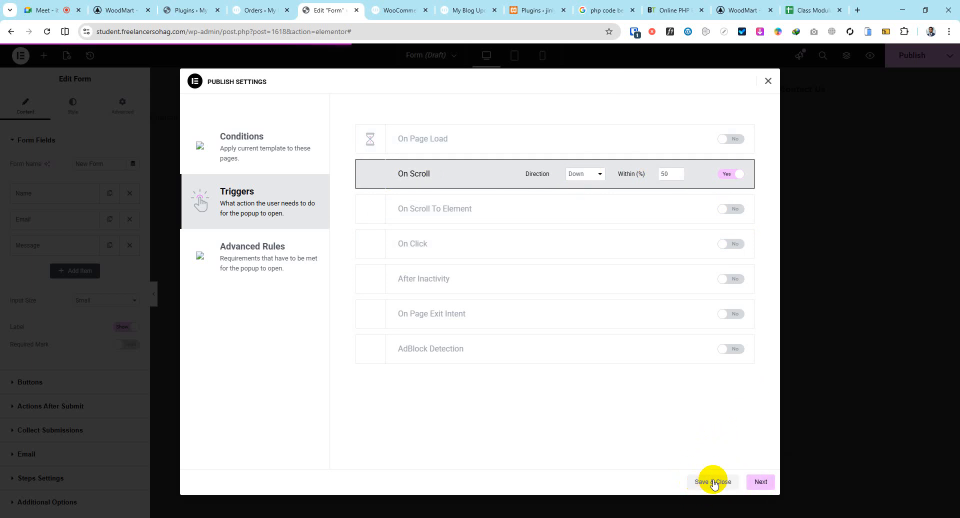
Check the popup's Advanced Rules and publish the Form template with its publish settings saved.
{"action": "left_click", "coordinate": [756, 483]}
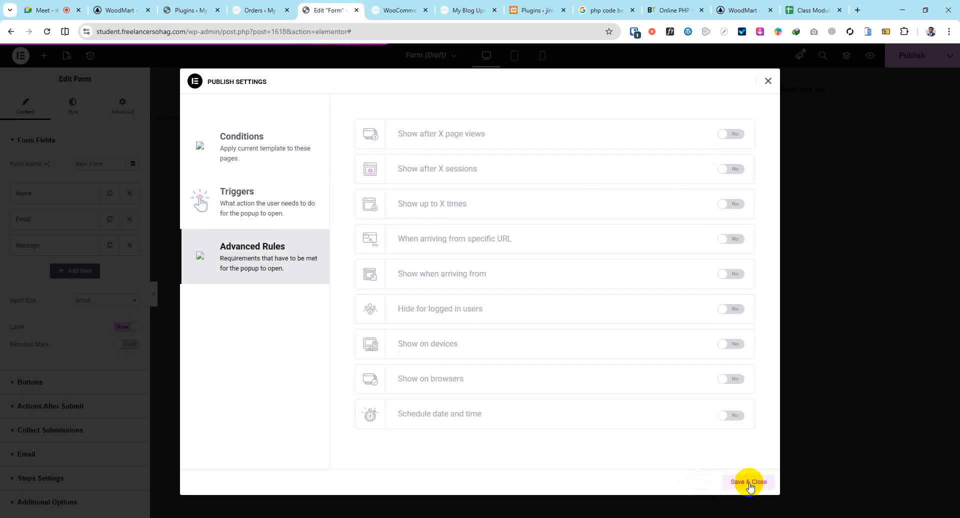
{"action": "left_click", "coordinate": [295, 205]}
{"action": "left_click", "coordinate": [713, 482]}
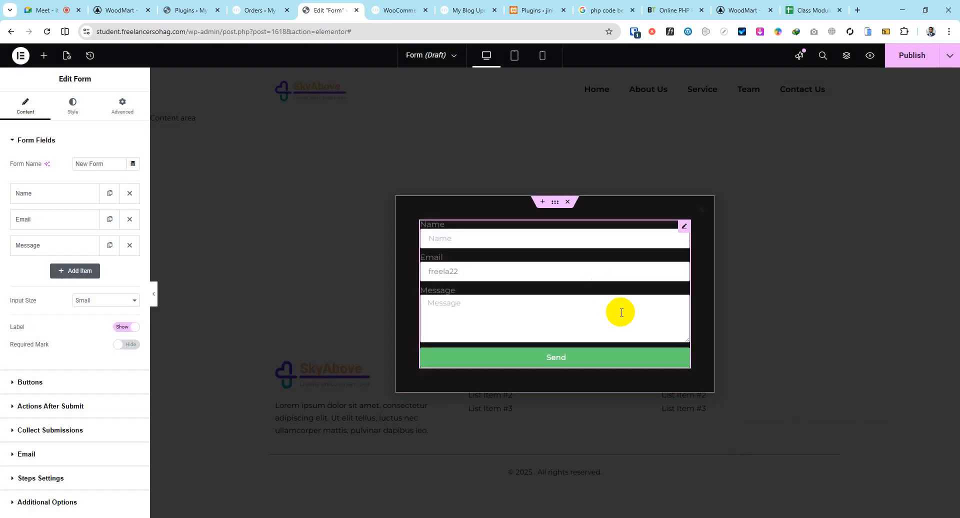
{"action": "left_click", "coordinate": [915, 59]}
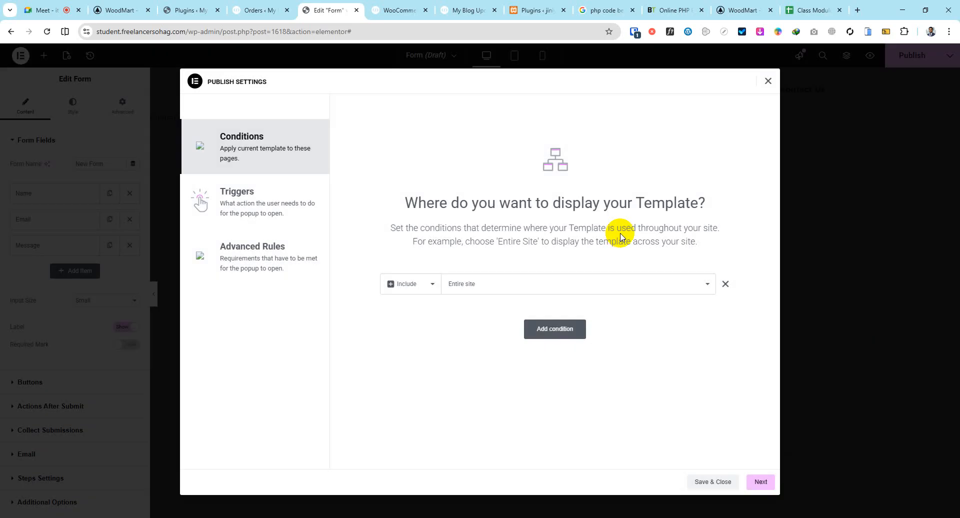
{"action": "left_click", "coordinate": [720, 482]}
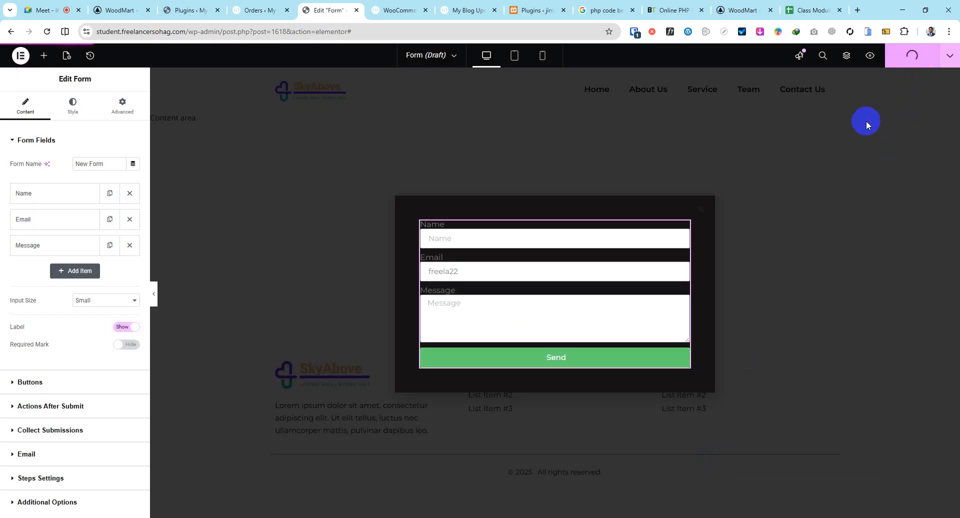
Open the live home page from the WooCommerce tab, scroll down to test the form popup, and close it.
{"action": "left_click", "coordinate": [397, 10]}
{"action": "left_click", "coordinate": [55, 68]}
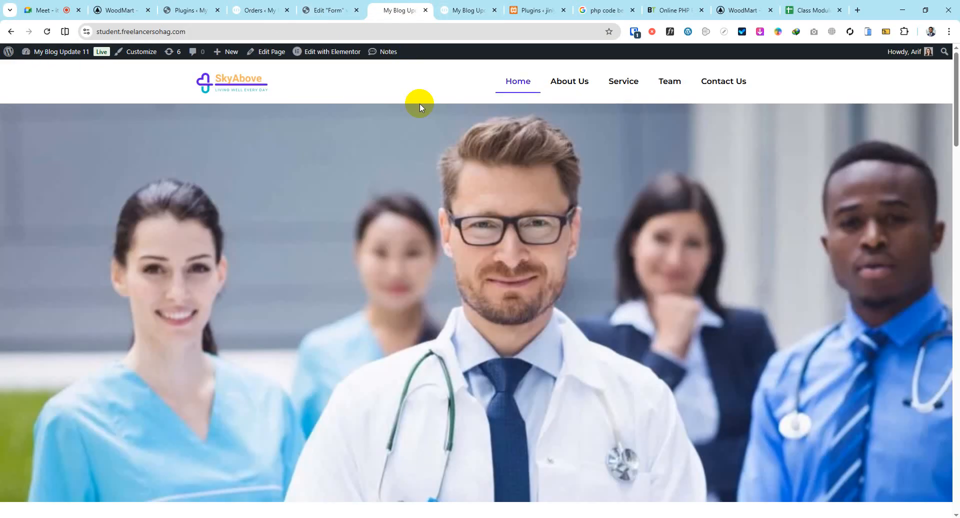
{"action": "scroll", "coordinate": [420, 106], "scroll_direction": "down", "scroll_amount": 3}
{"action": "scroll", "coordinate": [420, 107], "scroll_direction": "down", "scroll_amount": 8}
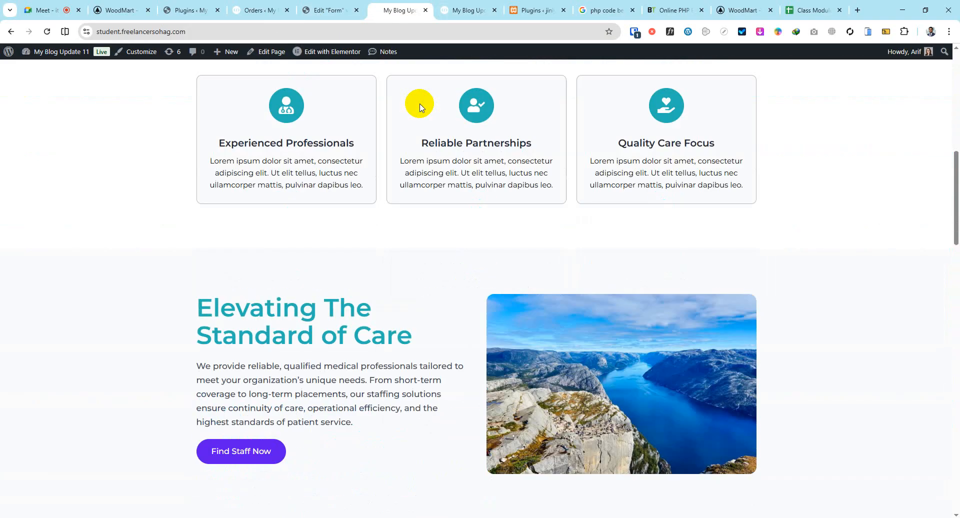
{"action": "scroll", "coordinate": [419, 107], "scroll_direction": "down", "scroll_amount": 14}
{"action": "left_click", "coordinate": [419, 107]}
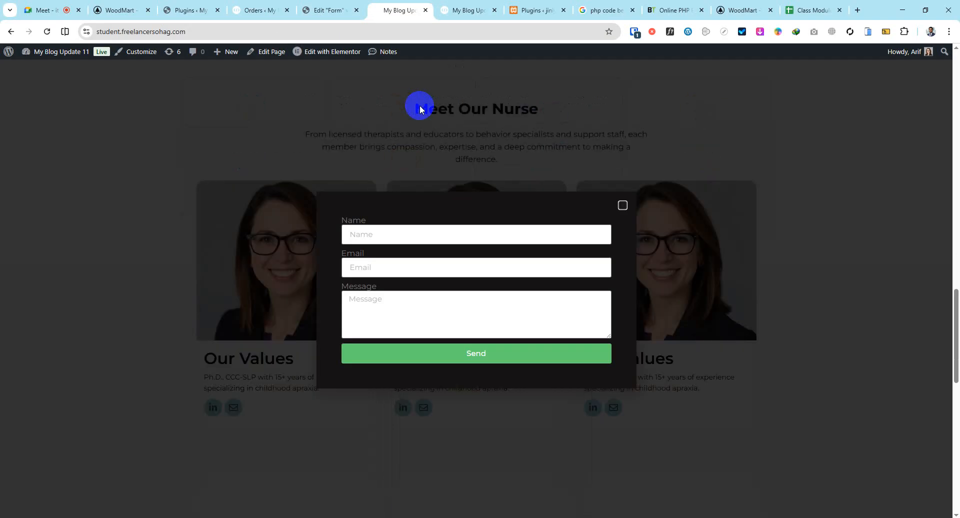
{"action": "left_click", "coordinate": [622, 207]}
{"action": "scroll", "coordinate": [362, 279], "scroll_direction": "up", "scroll_amount": 20}
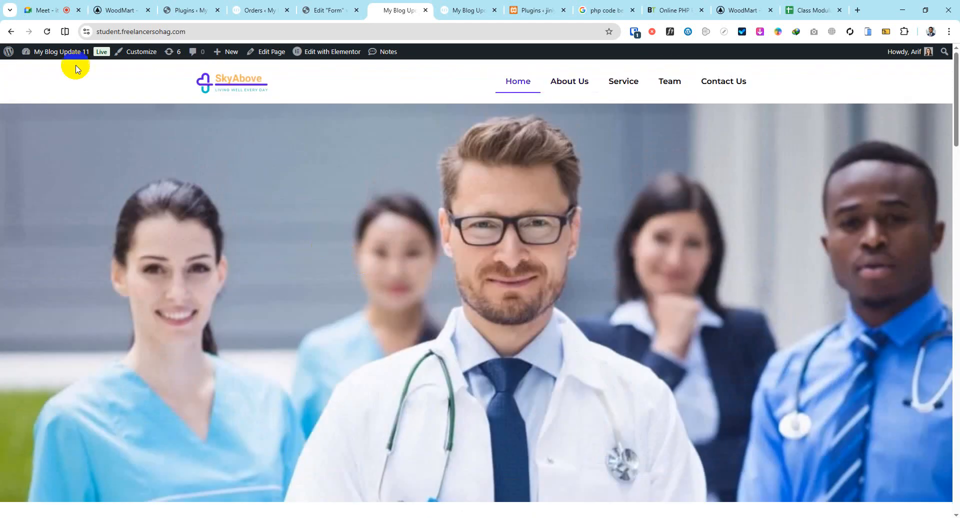
Reload the live home page, test the scroll-triggered form popup again, and dismiss it.
{"action": "left_click", "coordinate": [47, 31]}
{"action": "scroll", "coordinate": [619, 223], "scroll_direction": "down", "scroll_amount": 5}
{"action": "scroll", "coordinate": [618, 224], "scroll_direction": "up", "scroll_amount": 5}
{"action": "scroll", "coordinate": [676, 303], "scroll_direction": "down", "scroll_amount": 15}
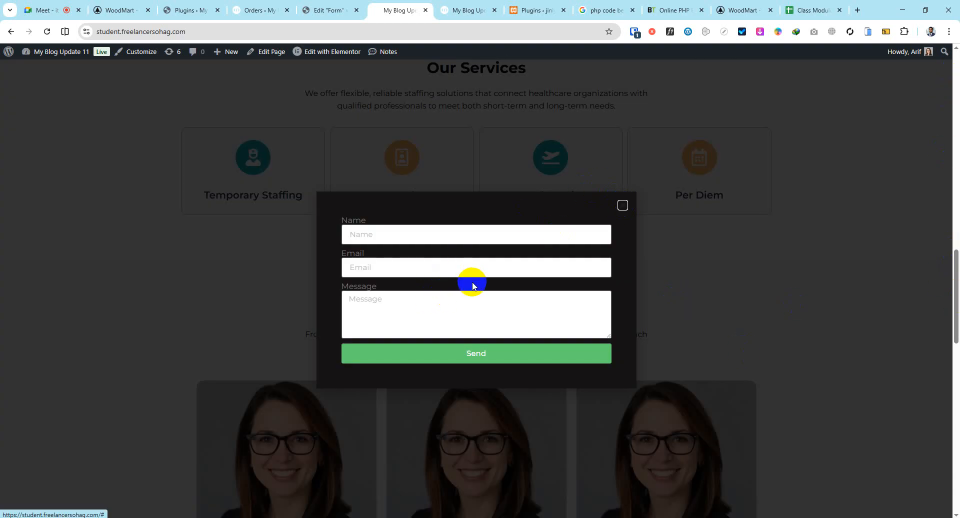
{"action": "left_click", "coordinate": [614, 207]}
Return to the Form template editor and open the popup's Triggers settings.
{"action": "left_click", "coordinate": [320, 10]}
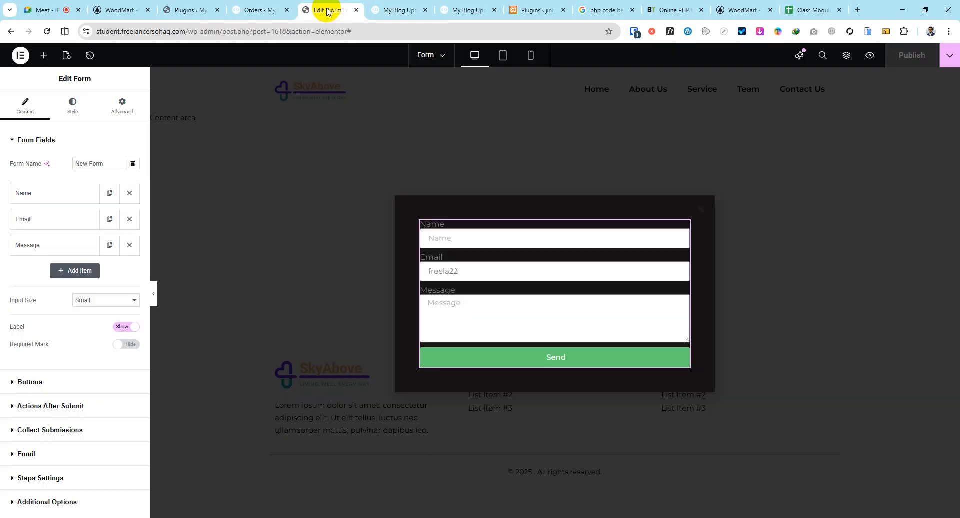
{"action": "left_click", "coordinate": [539, 383]}
{"action": "left_click", "coordinate": [561, 279]}
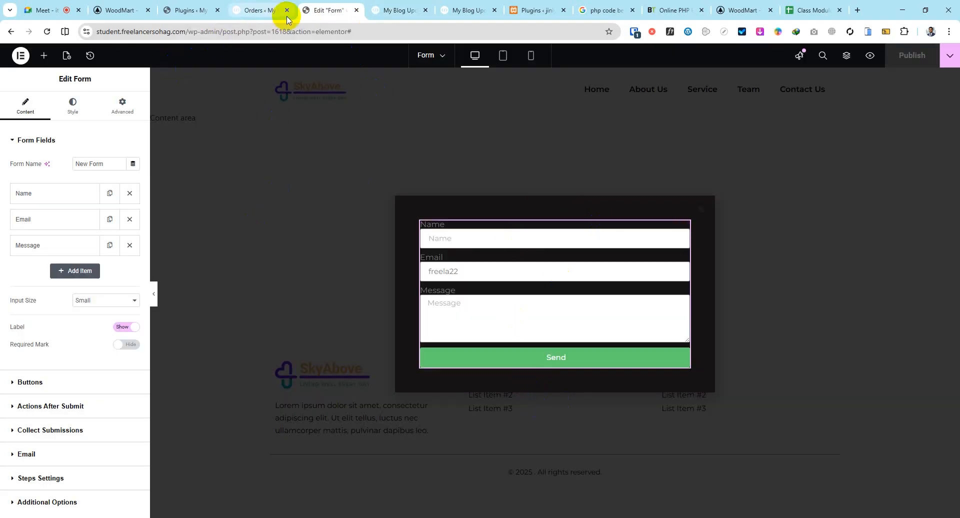
{"action": "left_click", "coordinate": [255, 10]}
{"action": "left_click", "coordinate": [314, 9]}
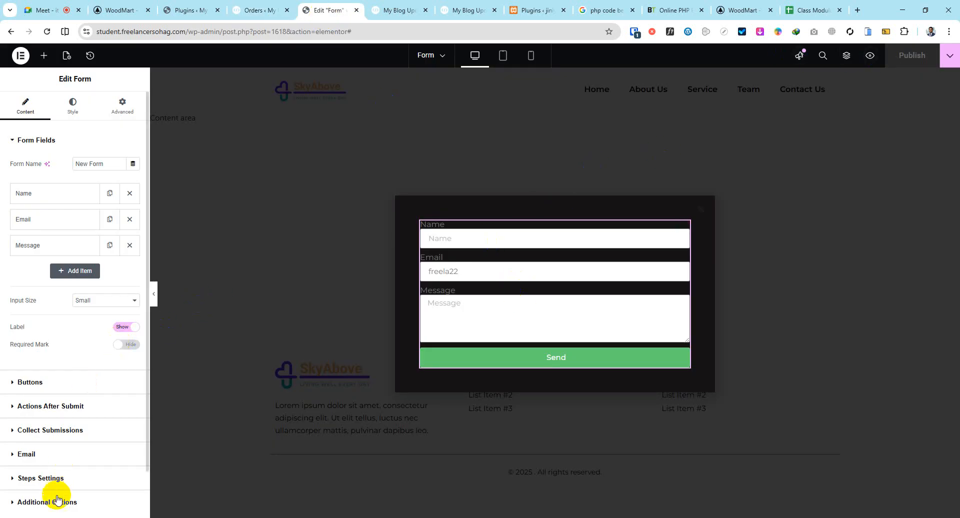
{"action": "left_click", "coordinate": [949, 54]}
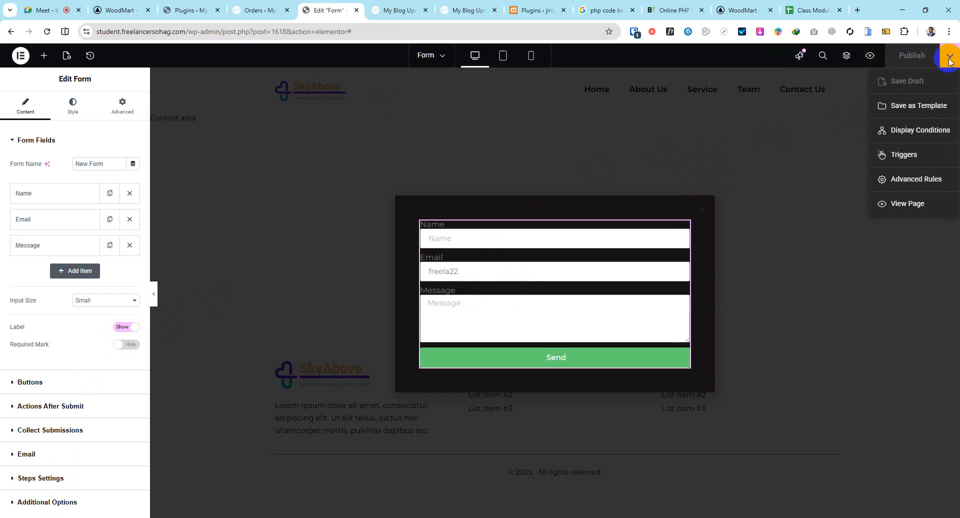
{"action": "left_click", "coordinate": [854, 148]}
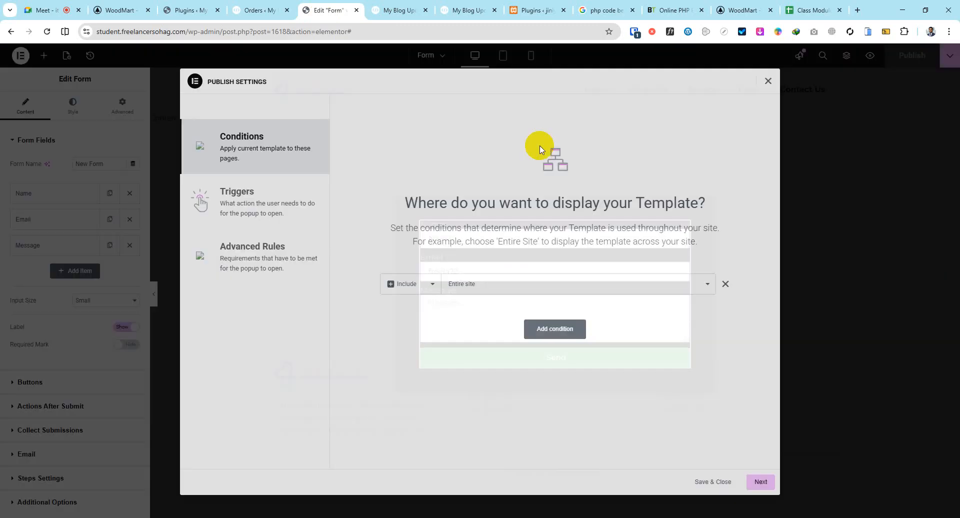
{"action": "left_click", "coordinate": [215, 199]}
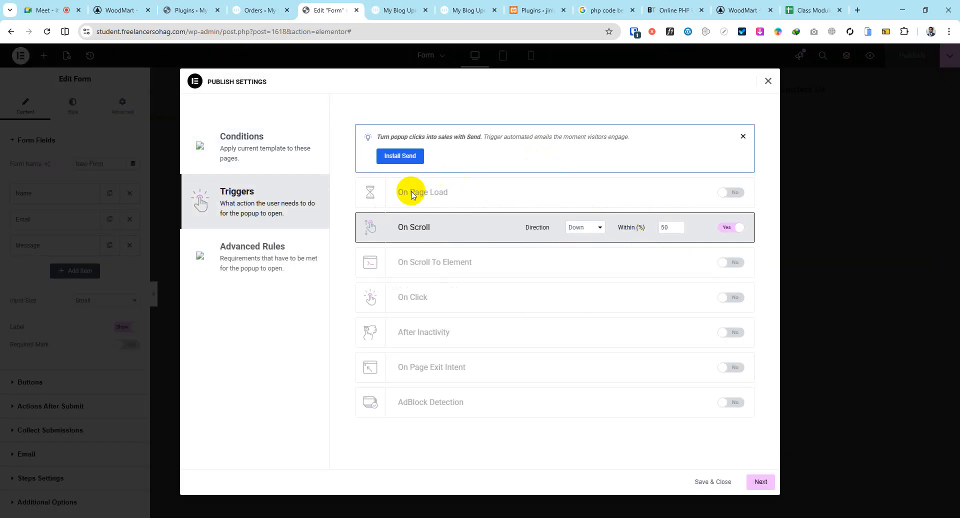
Try the On Page Load, On Scroll To Element and On Click triggers, switching each off again.
{"action": "left_click", "coordinate": [729, 193]}
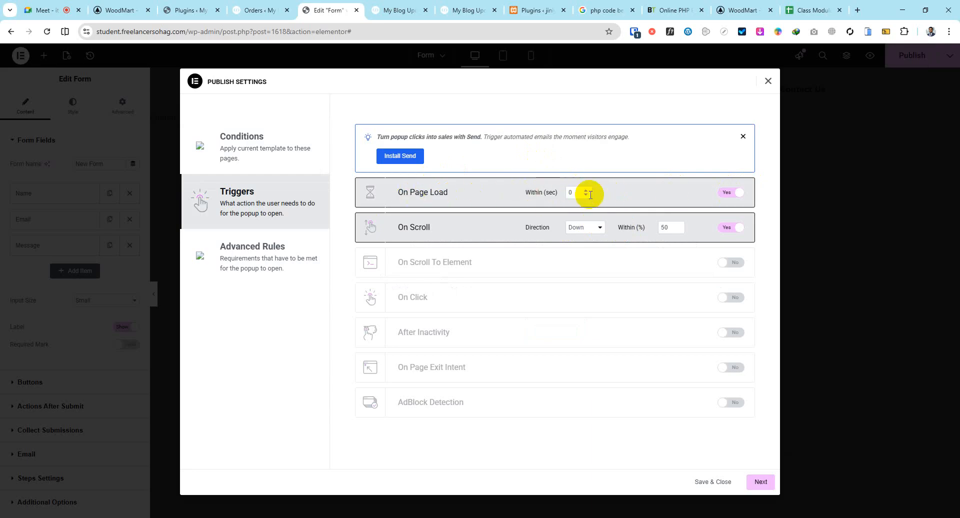
{"action": "left_click", "coordinate": [727, 192]}
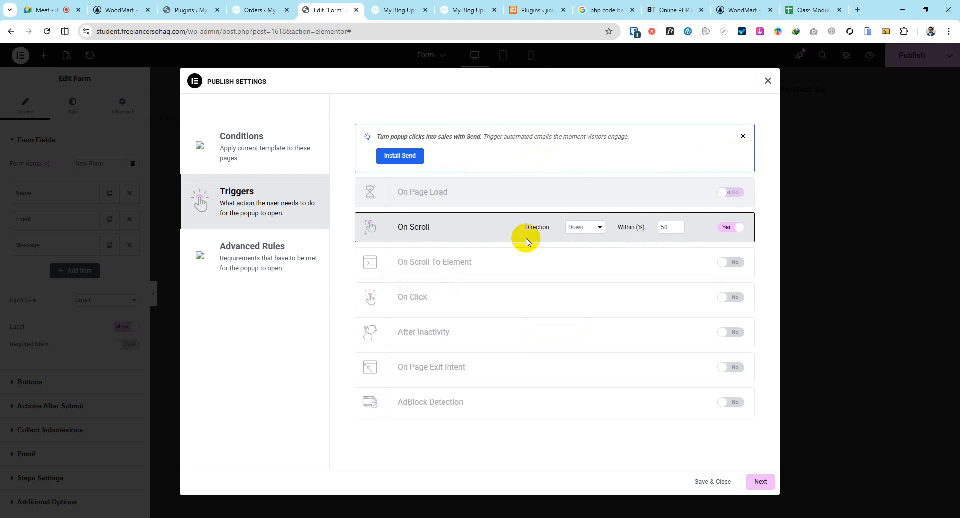
{"action": "left_click", "coordinate": [730, 263]}
{"action": "left_click", "coordinate": [731, 264]}
{"action": "left_click", "coordinate": [731, 264]}
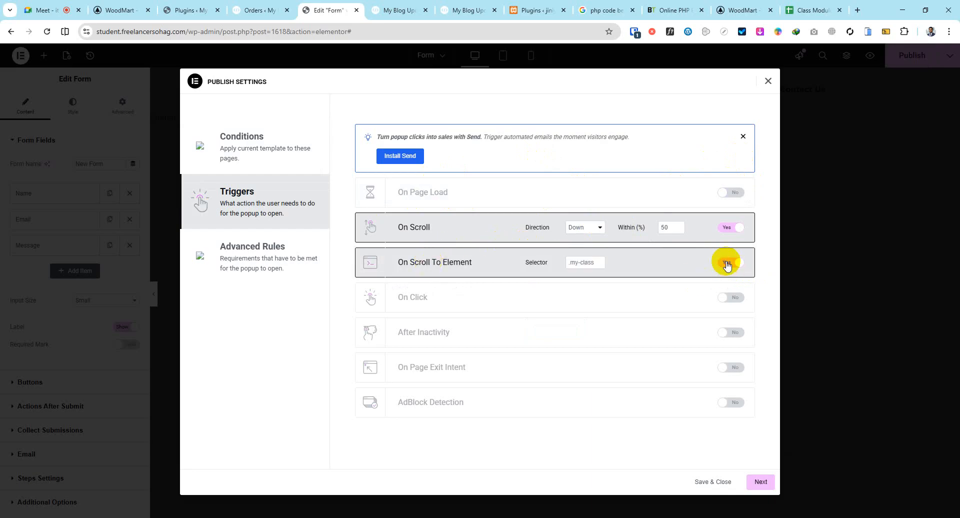
{"action": "left_click", "coordinate": [726, 262]}
{"action": "left_click", "coordinate": [732, 299]}
{"action": "left_click", "coordinate": [732, 299]}
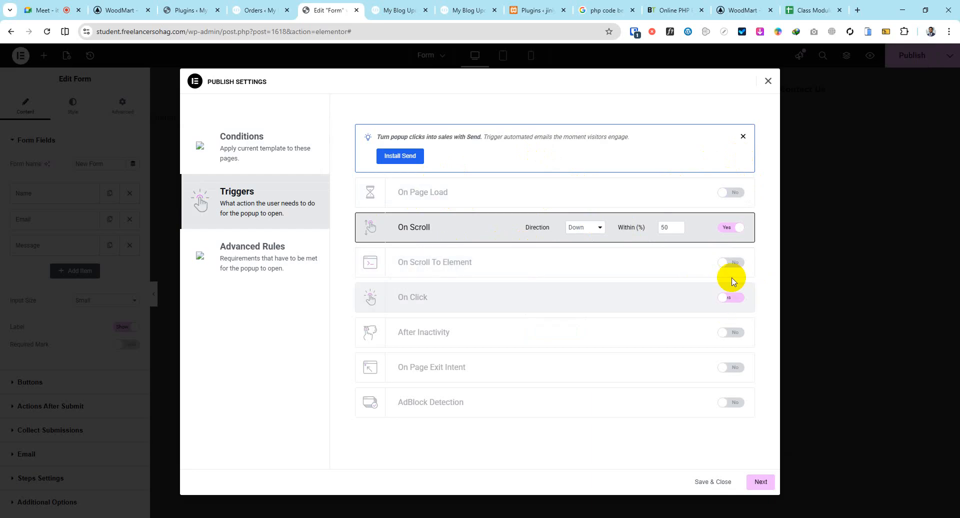
Disable the popup's On Scroll trigger and save the publish settings.
{"action": "left_click", "coordinate": [731, 230]}
{"action": "right_click", "coordinate": [712, 452]}
{"action": "left_click", "coordinate": [584, 467]}
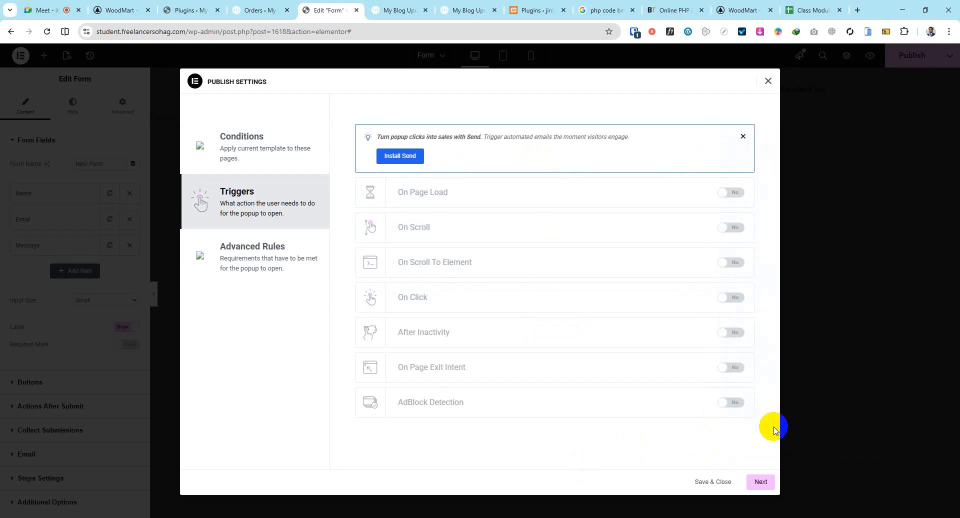
{"action": "left_click", "coordinate": [702, 483]}
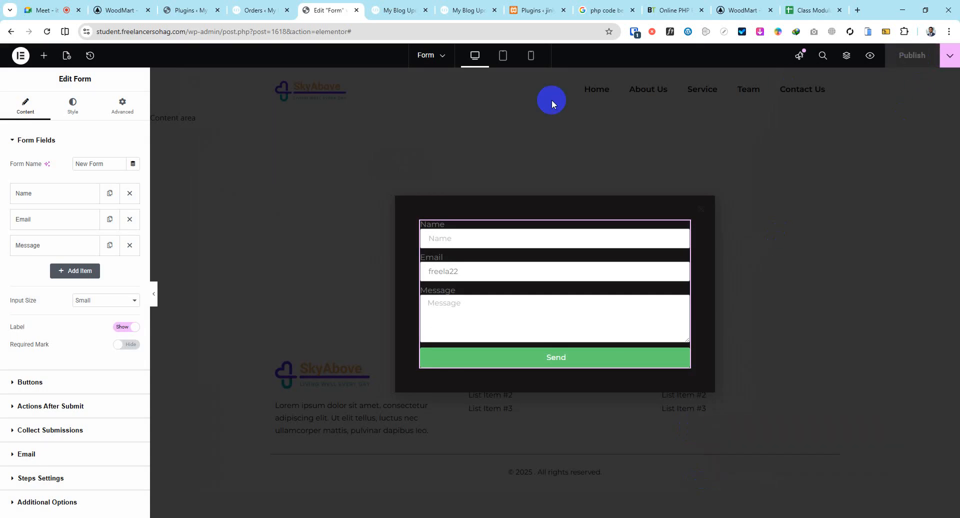
Test where the Find Staff Now button on the live home page leads, and return to the page.
{"action": "left_click", "coordinate": [389, 15]}
{"action": "scroll", "coordinate": [460, 287], "scroll_direction": "up", "scroll_amount": 12}
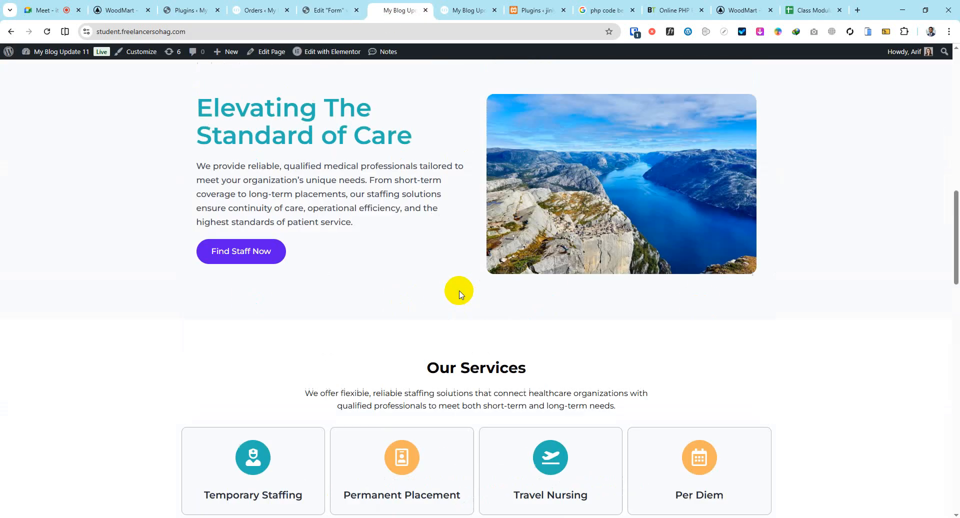
{"action": "scroll", "coordinate": [463, 287], "scroll_direction": "down", "scroll_amount": 5}
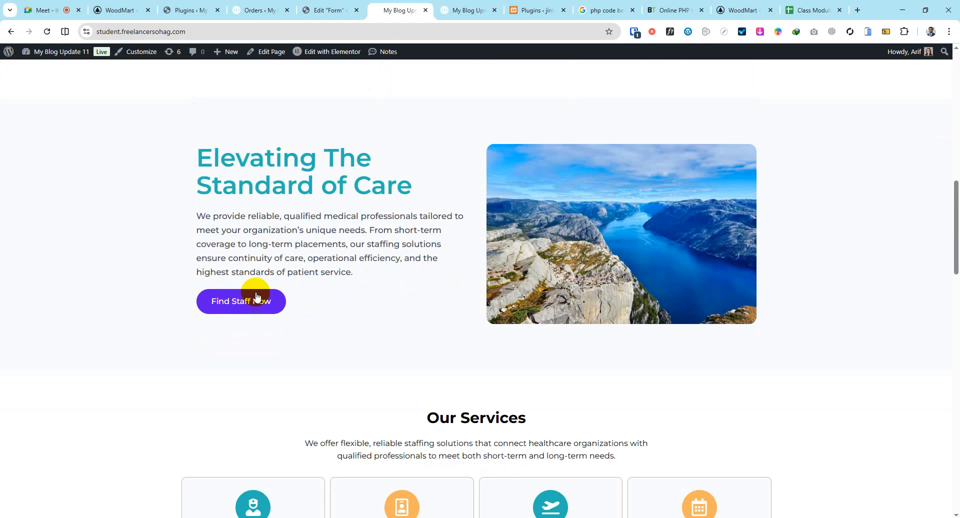
{"action": "left_click", "coordinate": [238, 301]}
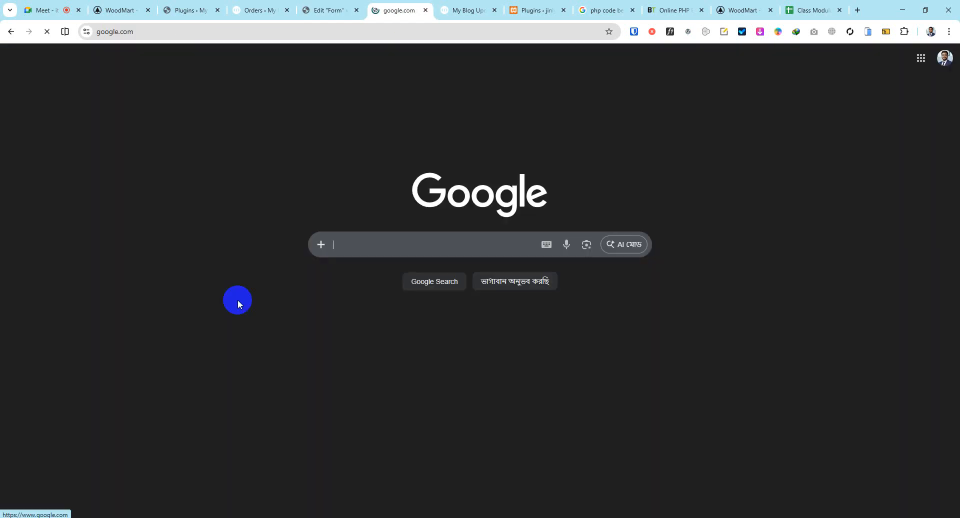
{"action": "left_click", "coordinate": [15, 33]}
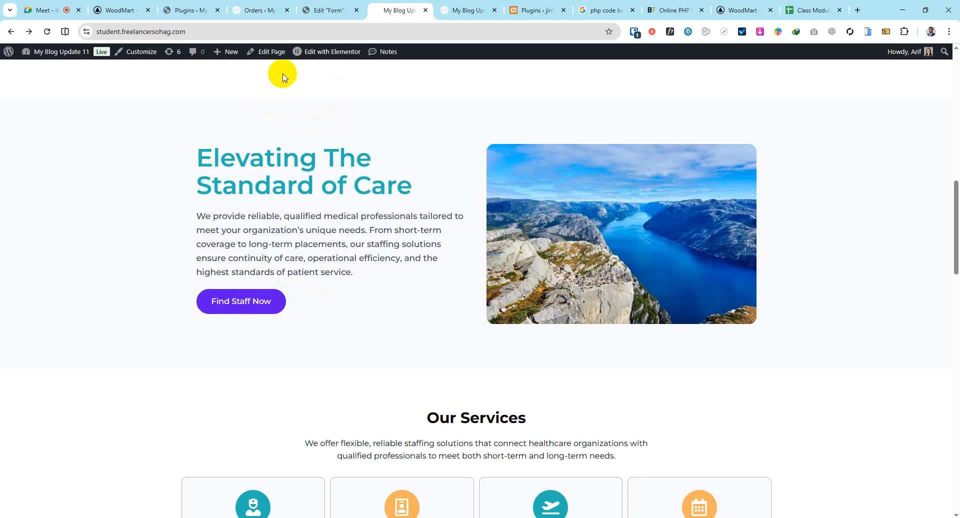
Open the live home page in the Elementor editor in a new tab and find the Find Staff Now button.
{"action": "mouse_move", "coordinate": [315, 53]}
{"action": "middle_click", "coordinate": [311, 68]}
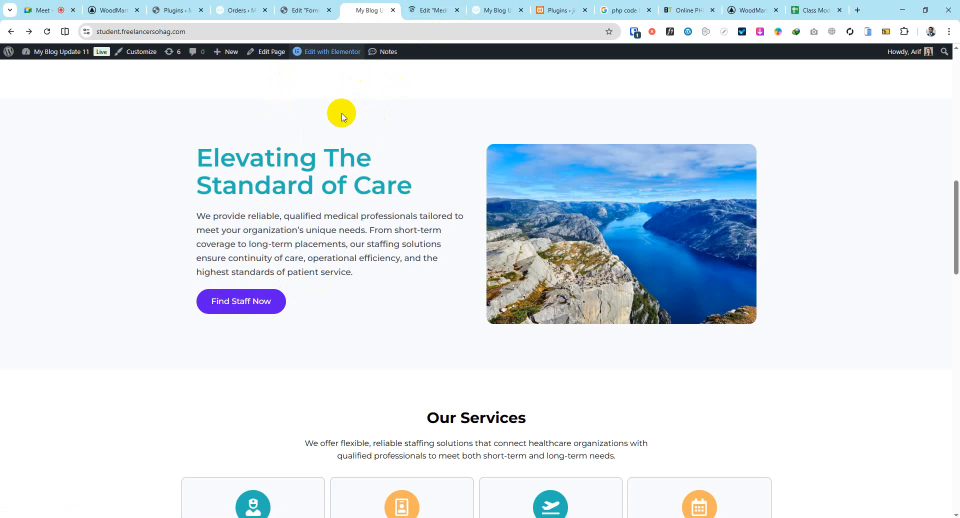
{"action": "left_click", "coordinate": [411, 11]}
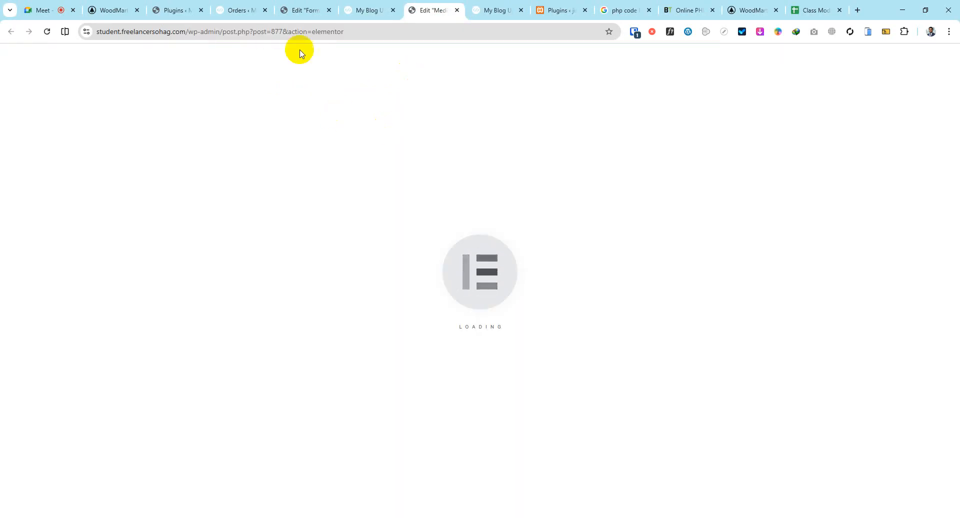
{"action": "left_click", "coordinate": [302, 10]}
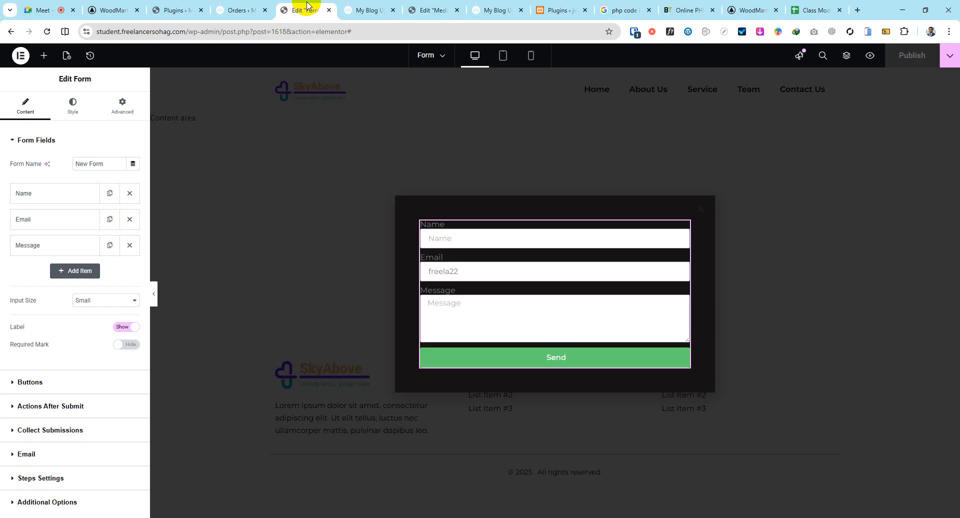
{"action": "left_click", "coordinate": [415, 11]}
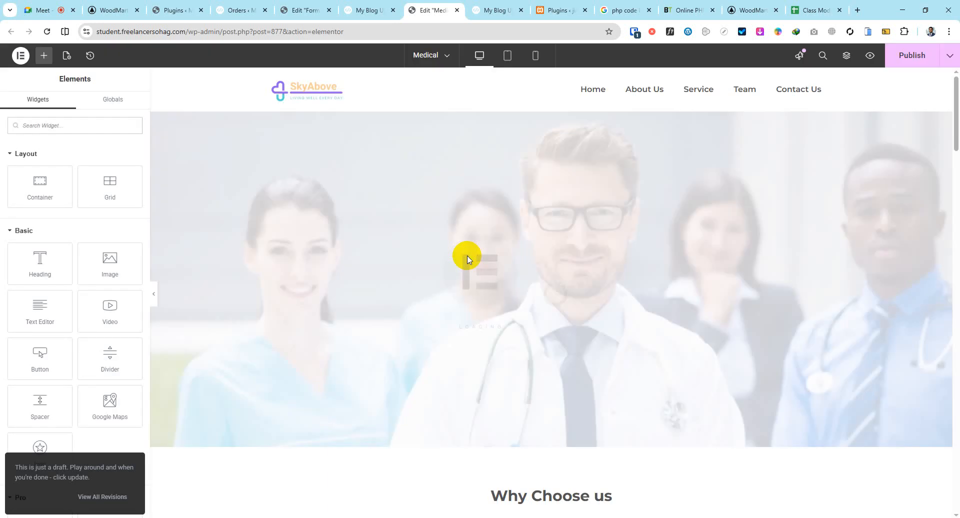
{"action": "scroll", "coordinate": [456, 257], "scroll_direction": "down", "scroll_amount": 10}
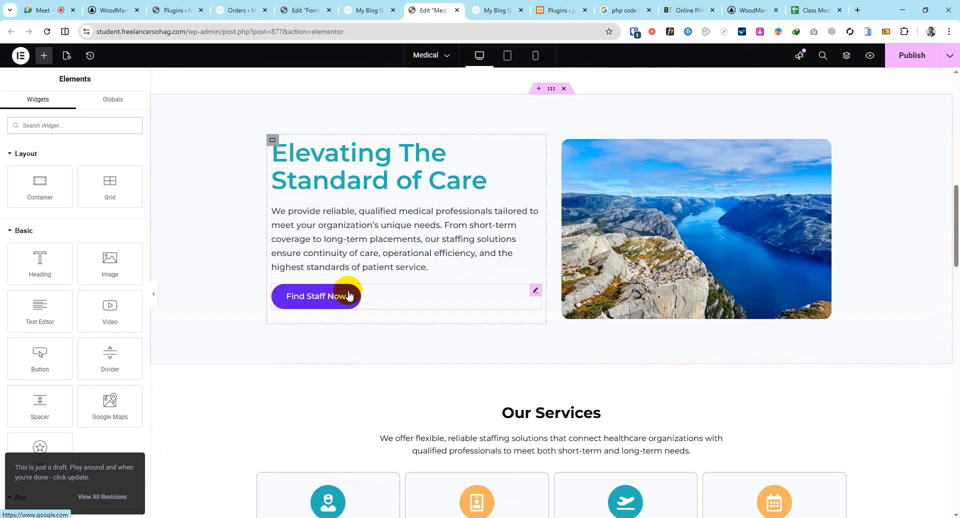
Duplicate the Find Staff Now button below the Elevating The Standard of Care text.
{"action": "right_click", "coordinate": [349, 295]}
{"action": "left_click", "coordinate": [350, 298]}
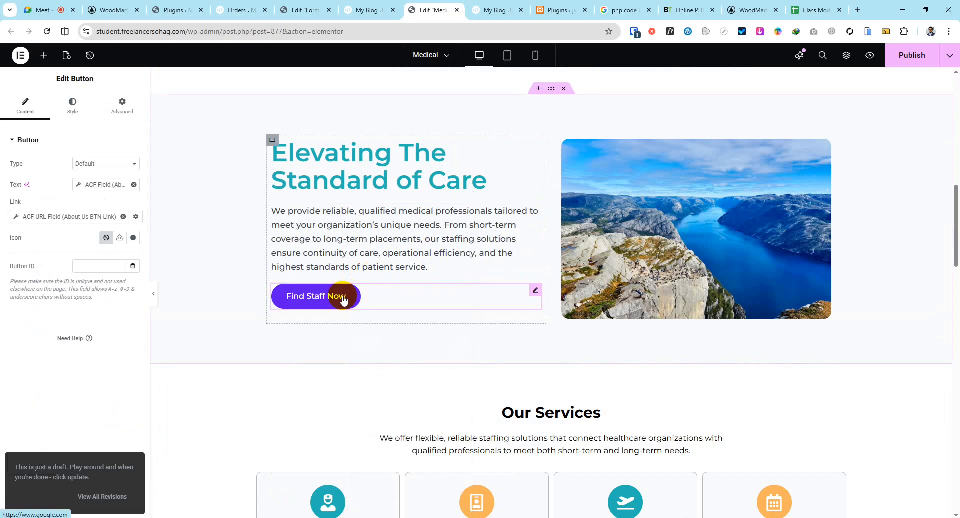
{"action": "right_click", "coordinate": [344, 299]}
{"action": "left_click", "coordinate": [349, 298]}
{"action": "right_click", "coordinate": [352, 298]}
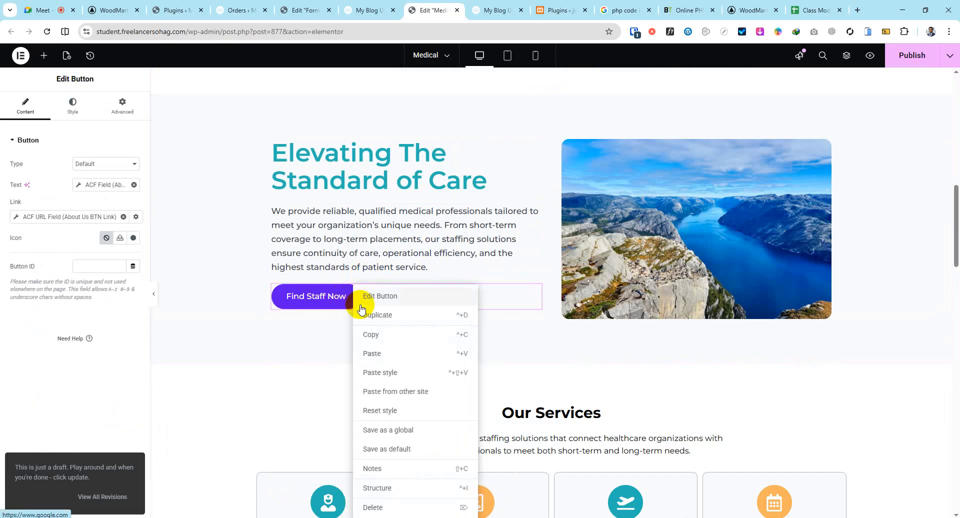
{"action": "left_click", "coordinate": [367, 297]}
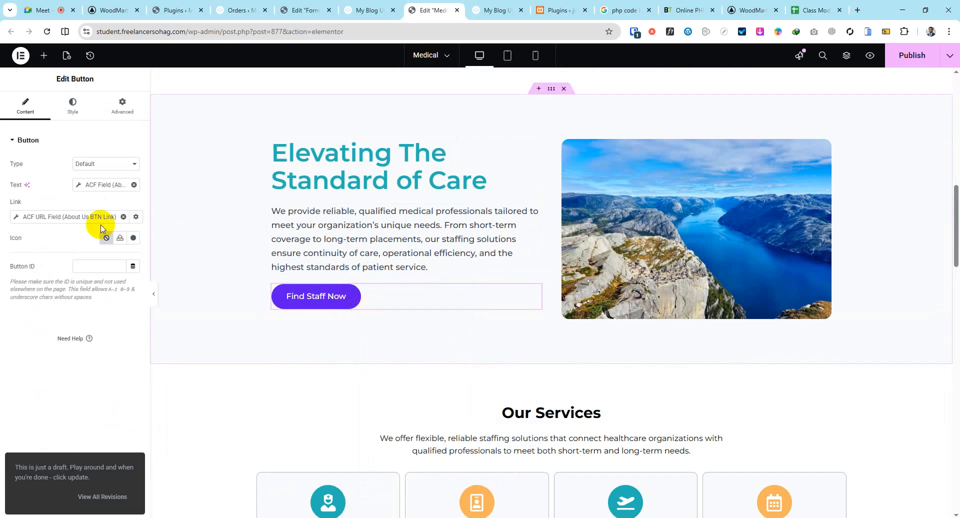
{"action": "right_click", "coordinate": [321, 310]}
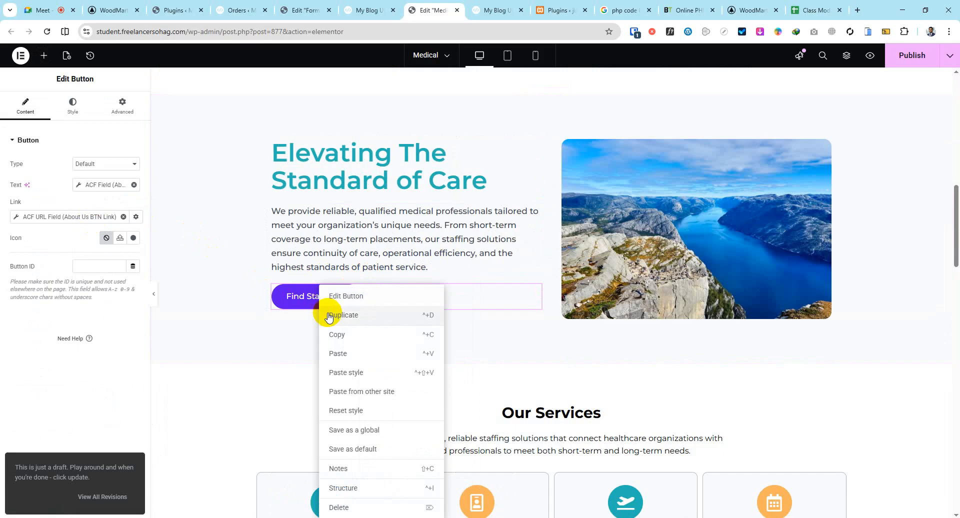
{"action": "left_click", "coordinate": [328, 315]}
Replace the duplicate button's ACF URL link with the Popup action as its dynamic link.
{"action": "right_click", "coordinate": [302, 332]}
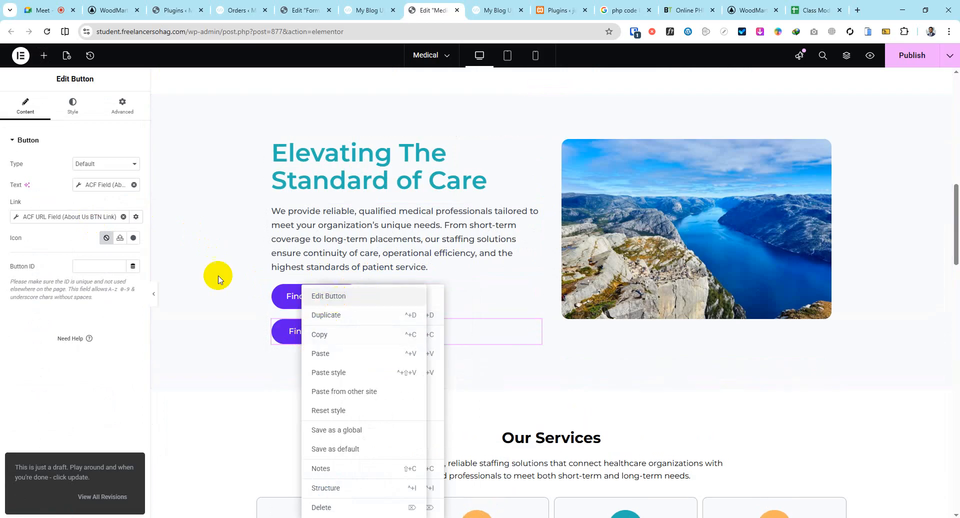
{"action": "left_click_drag", "start_coordinate": [11, 200], "coordinate": [22, 203]}
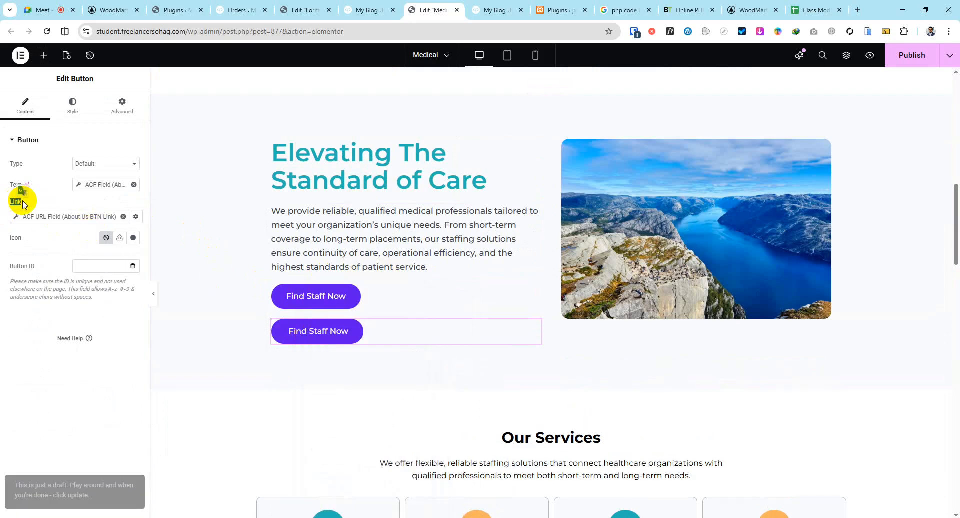
{"action": "left_click", "coordinate": [123, 217]}
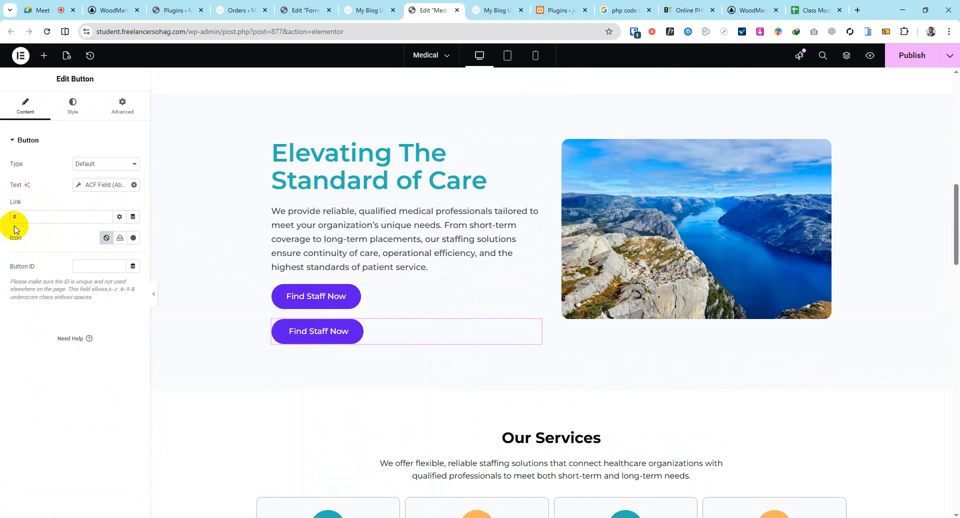
{"action": "left_click_drag", "start_coordinate": [3, 220], "coordinate": [30, 250]}
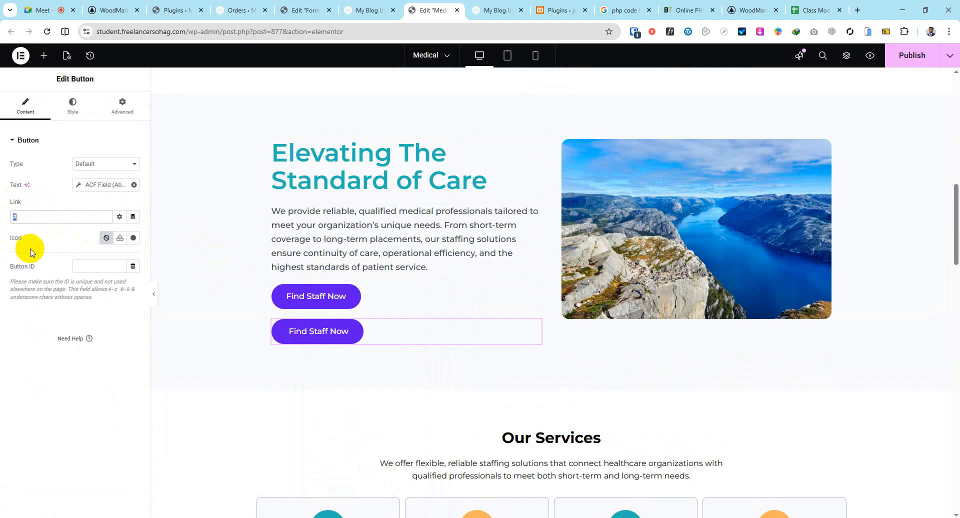
{"action": "left_click", "coordinate": [134, 218]}
{"action": "scroll", "coordinate": [85, 270], "scroll_direction": "down", "scroll_amount": 4}
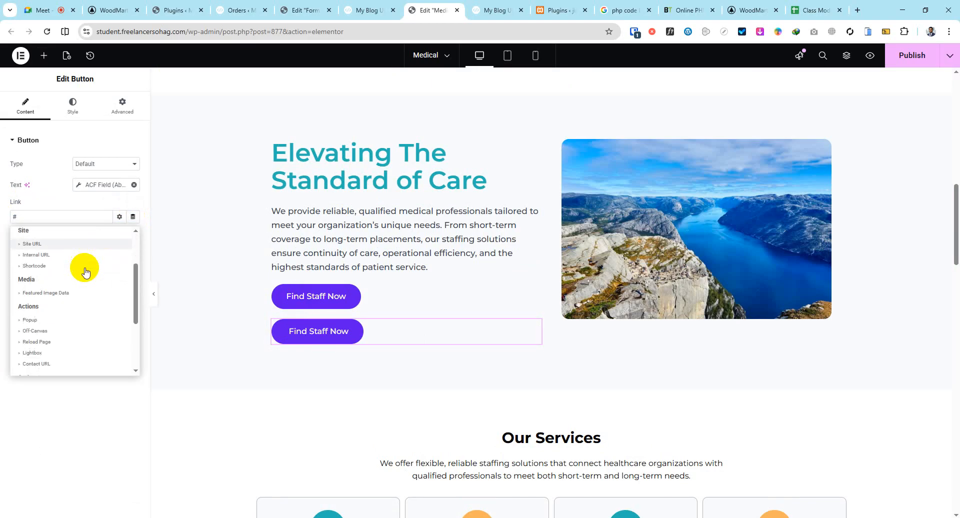
{"action": "scroll", "coordinate": [85, 271], "scroll_direction": "down", "scroll_amount": 1}
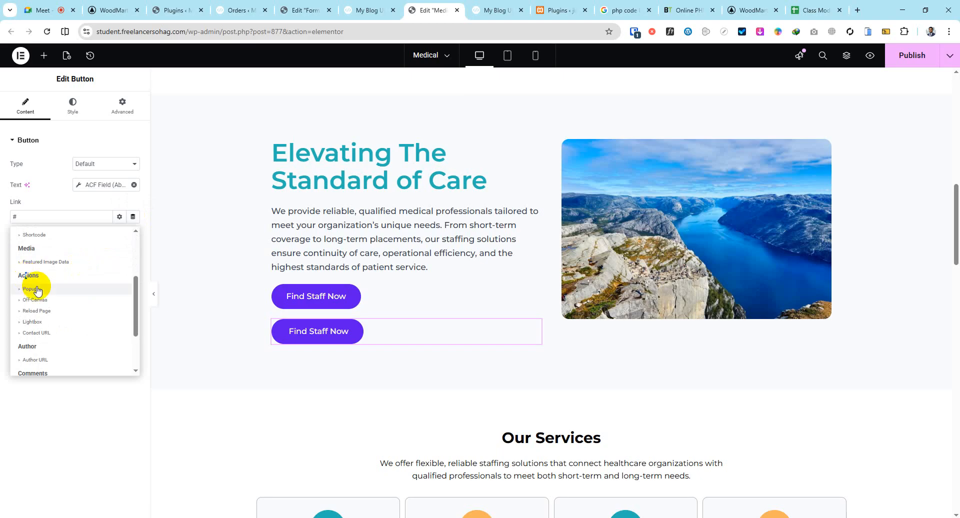
{"action": "left_click", "coordinate": [36, 290]}
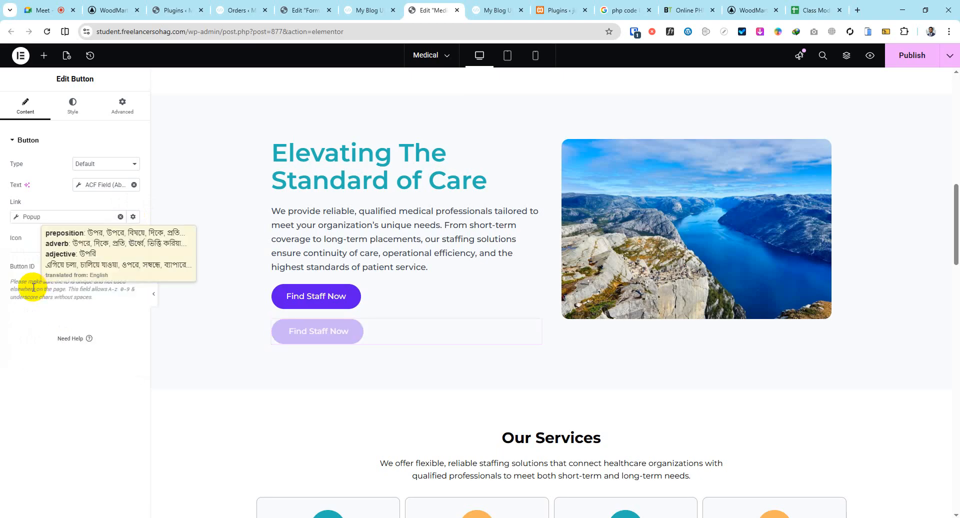
Set the duplicate button's popup link to Open Popup with the Form template, and publish the page.
{"action": "left_click", "coordinate": [30, 265]}
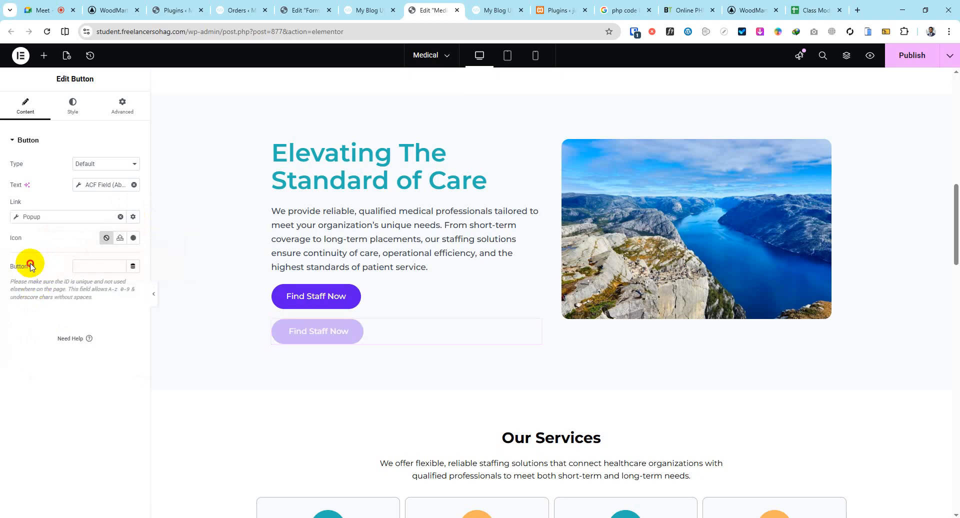
{"action": "left_click", "coordinate": [31, 218]}
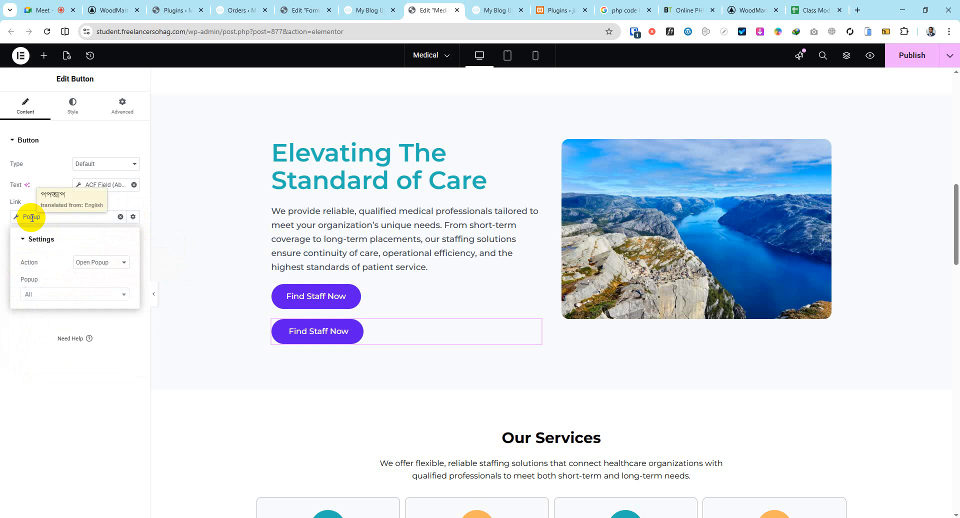
{"action": "left_click", "coordinate": [87, 262]}
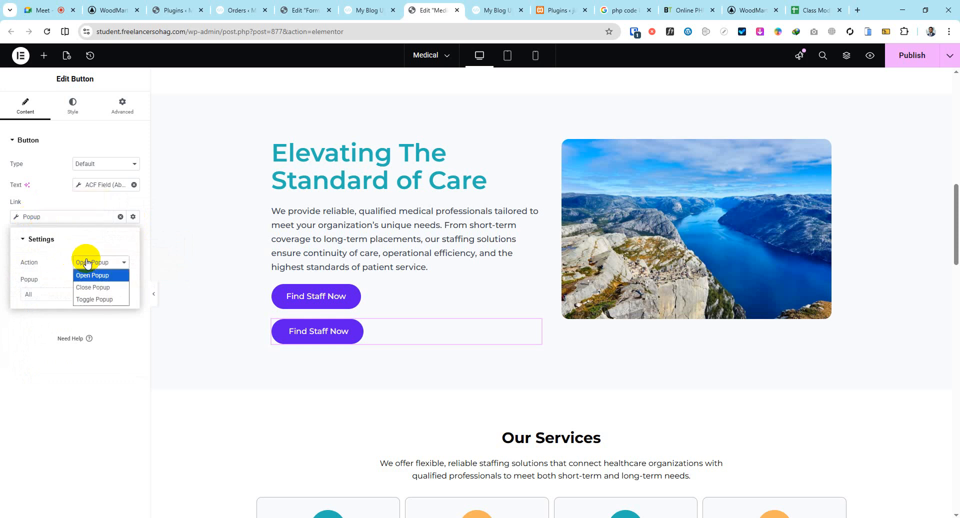
{"action": "left_click", "coordinate": [87, 262]}
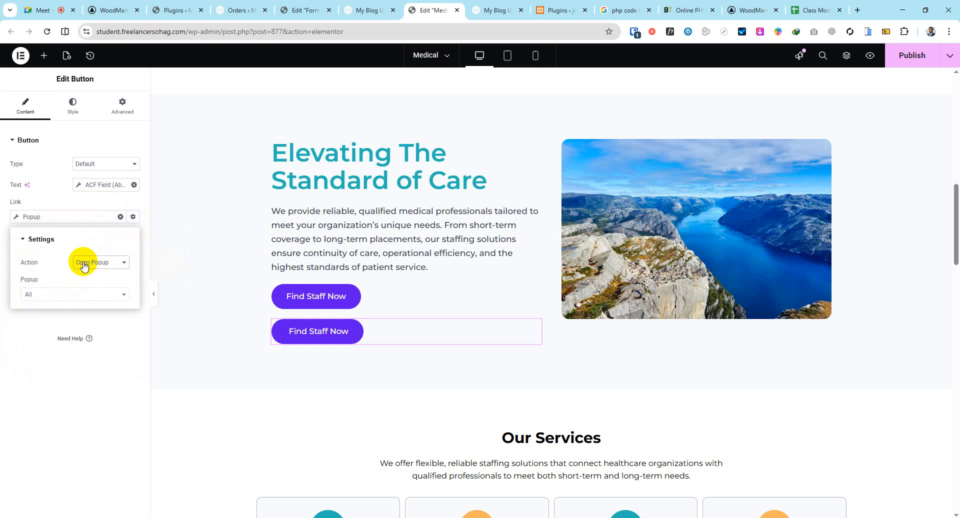
{"action": "left_click", "coordinate": [84, 265]}
{"action": "left_click", "coordinate": [94, 272]}
{"action": "left_click", "coordinate": [74, 298]}
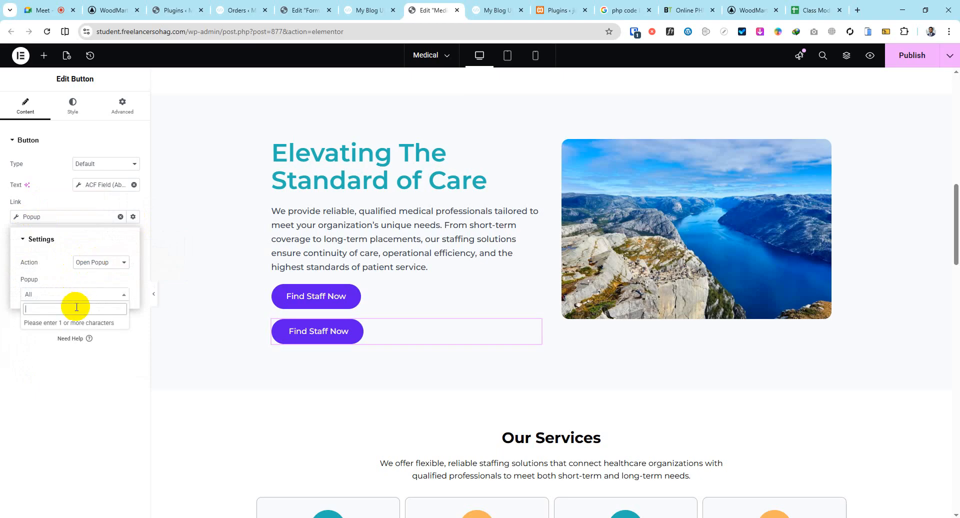
{"action": "type", "text": "form"}
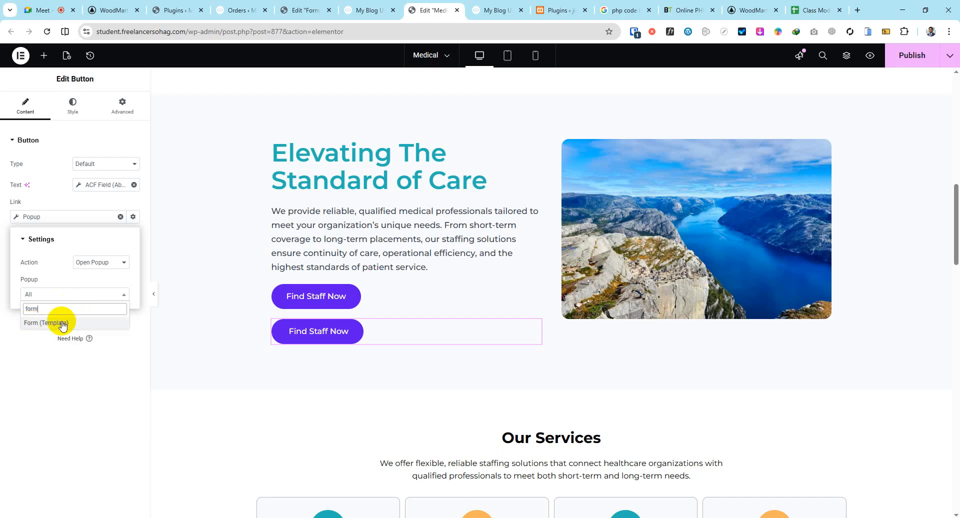
{"action": "left_click", "coordinate": [64, 323]}
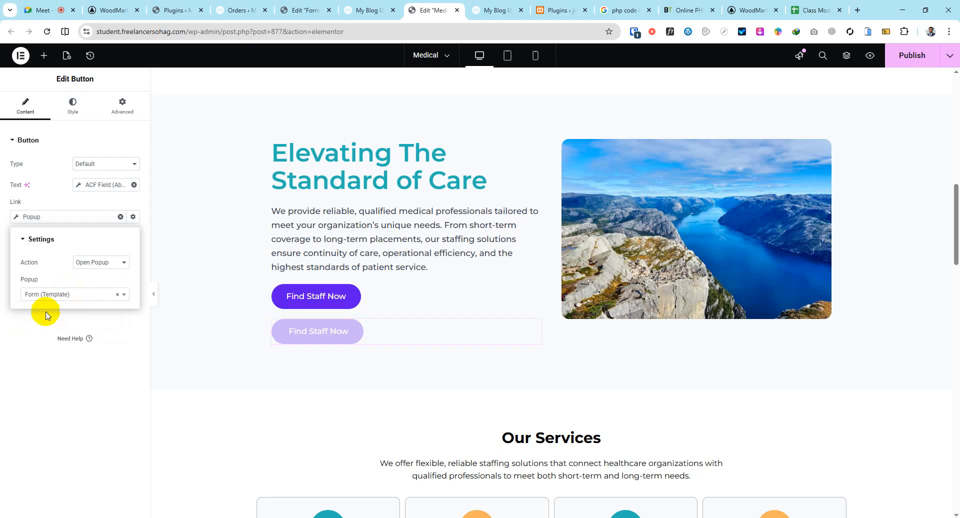
{"action": "left_click", "coordinate": [909, 55]}
Preview the published page and find the two Find Staff Now buttons on the live home page.
{"action": "scroll", "coordinate": [365, 253], "scroll_direction": "up", "scroll_amount": 10}
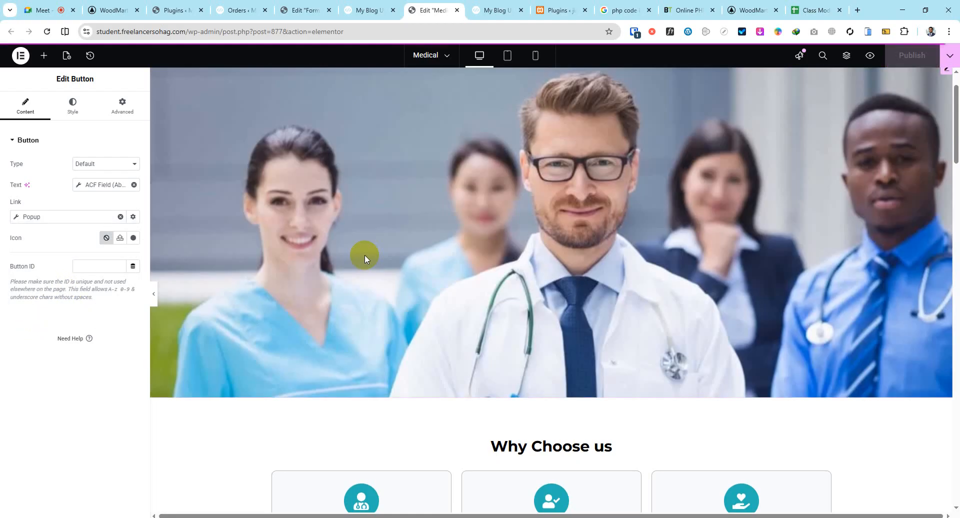
{"action": "scroll", "coordinate": [302, 145], "scroll_direction": "down", "scroll_amount": 2}
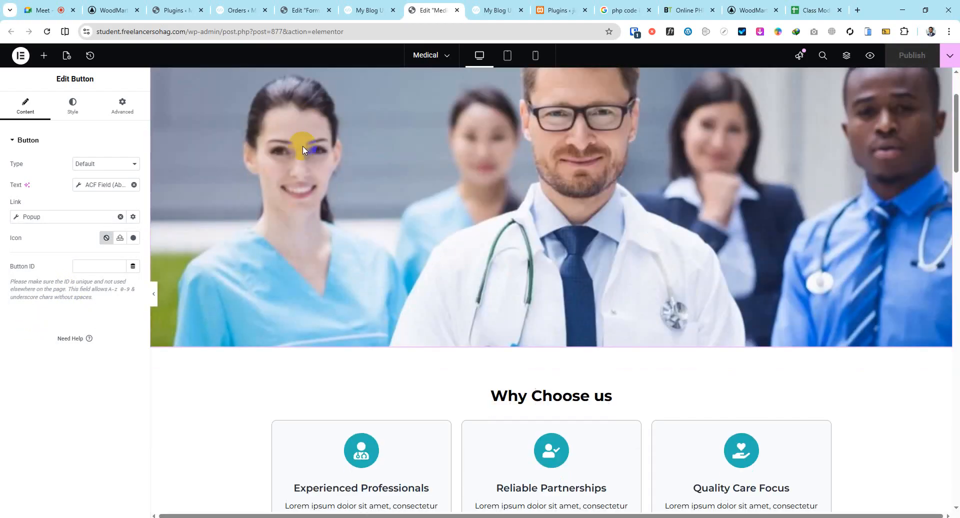
{"action": "scroll", "coordinate": [452, 341], "scroll_direction": "down", "scroll_amount": 4}
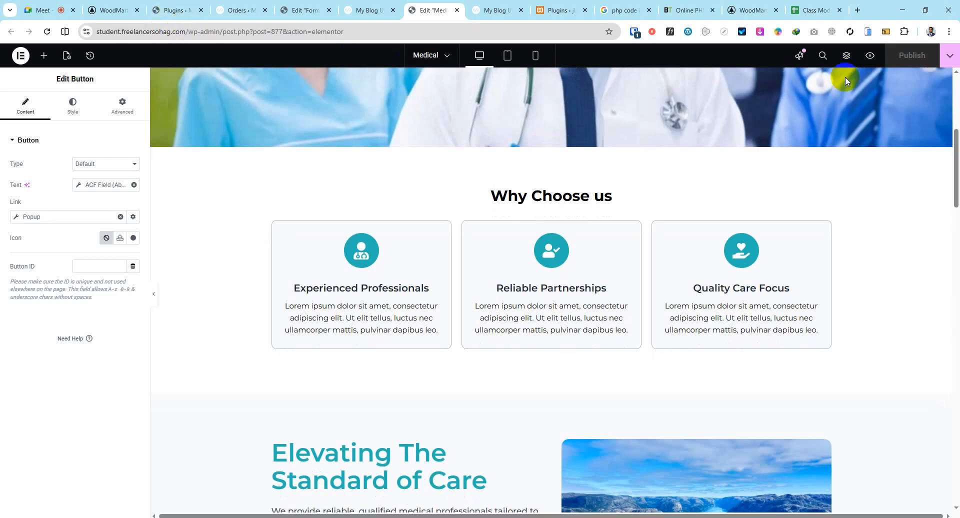
{"action": "left_click", "coordinate": [870, 56]}
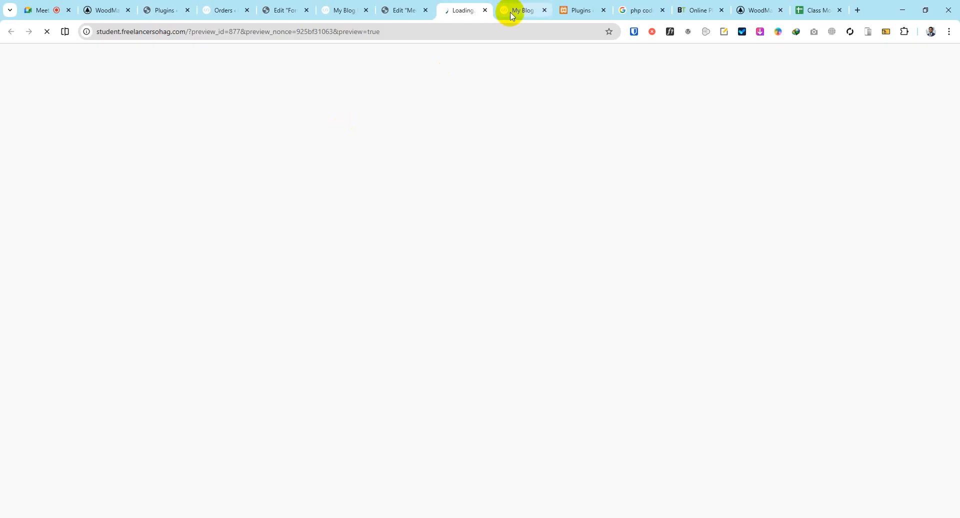
{"action": "left_click", "coordinate": [512, 16]}
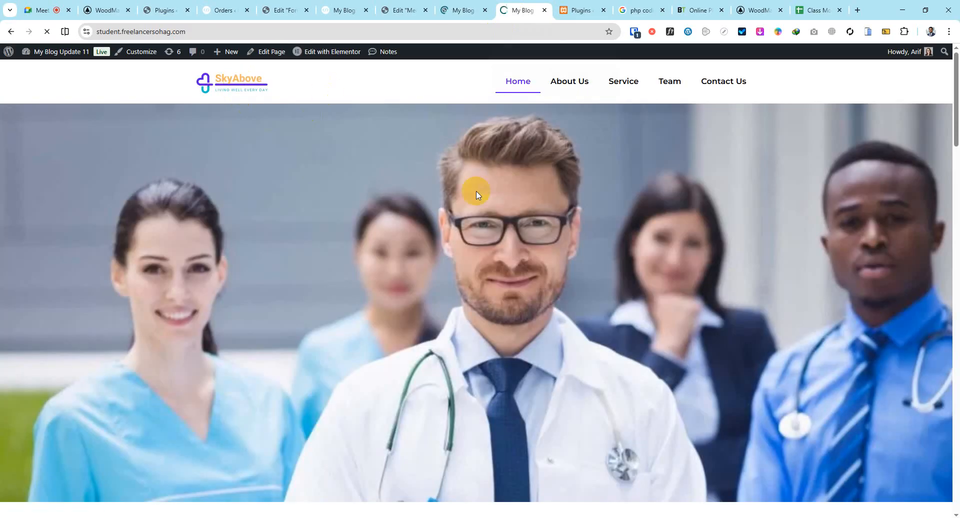
{"action": "scroll", "coordinate": [410, 237], "scroll_direction": "down", "scroll_amount": 12}
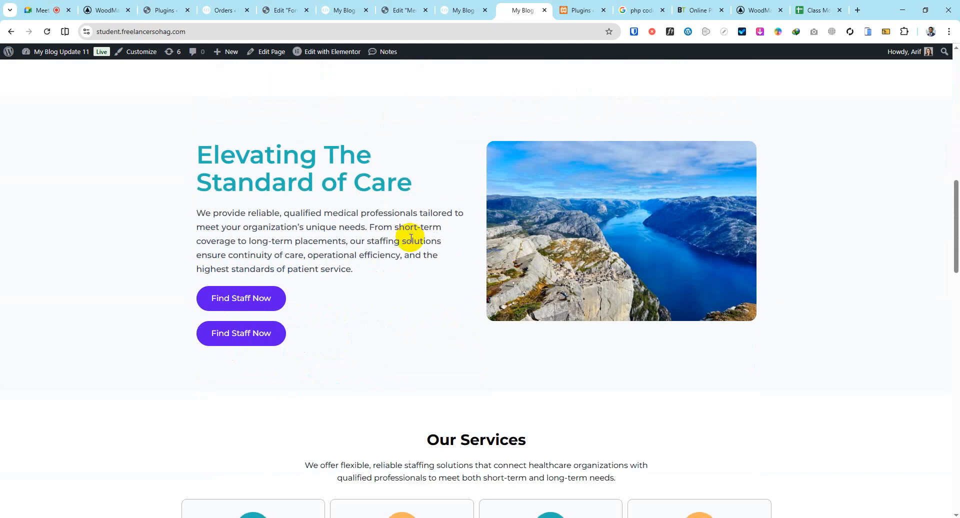
{"action": "scroll", "coordinate": [410, 237], "scroll_direction": "down", "scroll_amount": 3}
Test the second Find Staff Now button by opening and closing its form popup several times.
{"action": "left_click", "coordinate": [259, 188]}
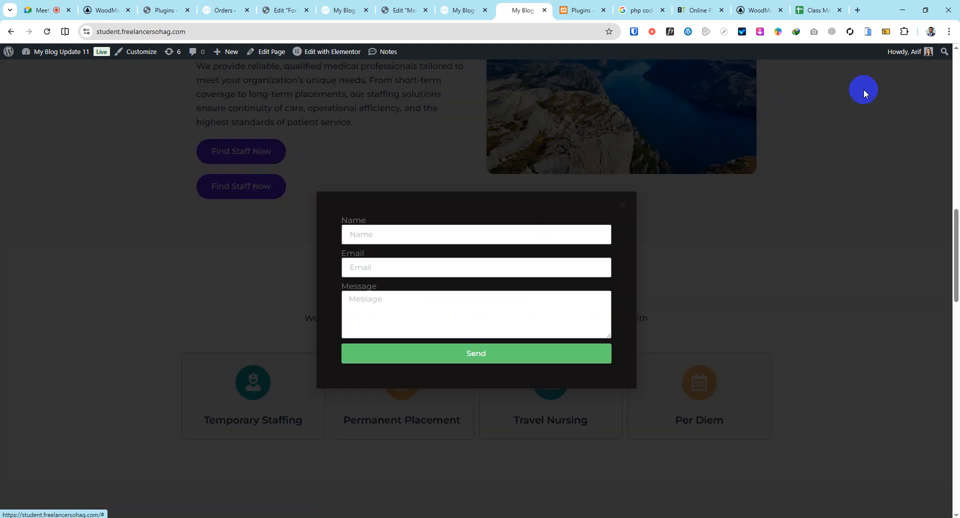
{"action": "left_click", "coordinate": [677, 160]}
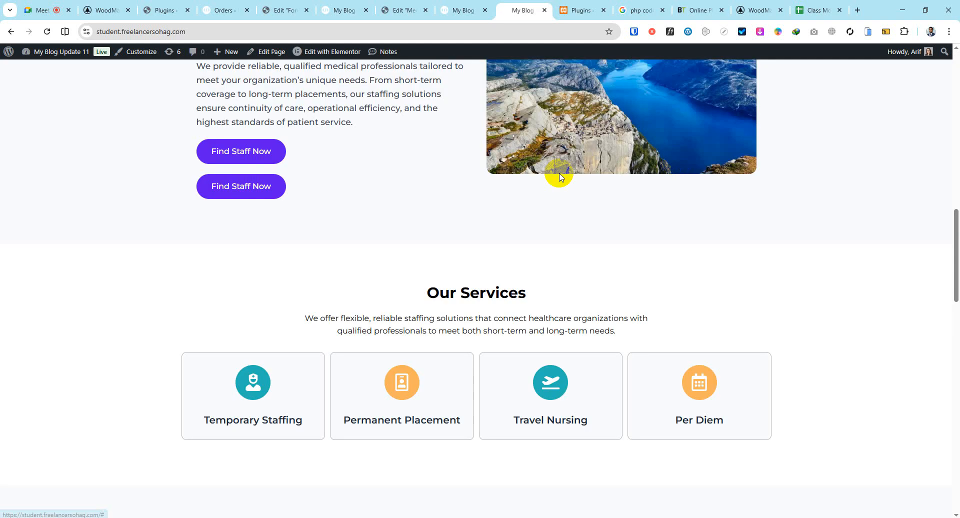
{"action": "left_click", "coordinate": [267, 186]}
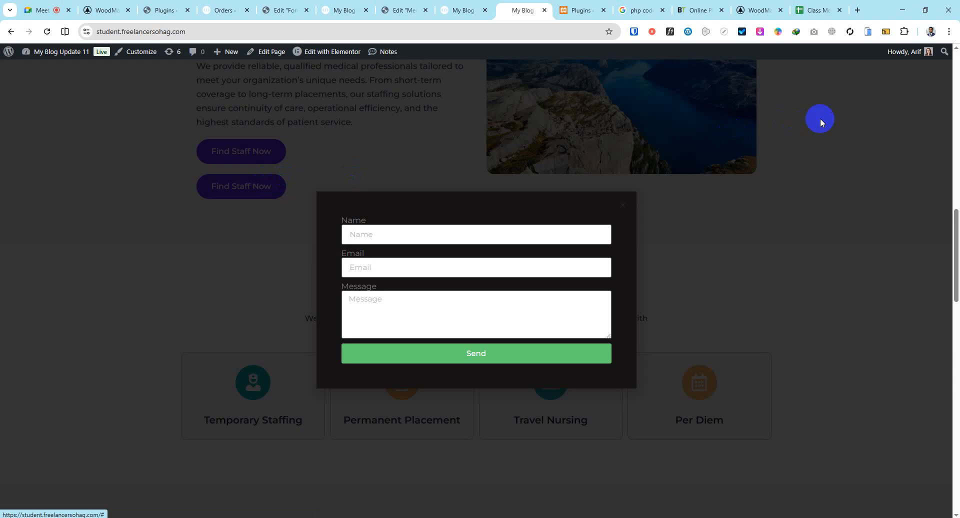
{"action": "left_click", "coordinate": [820, 118]}
{"action": "left_click", "coordinate": [240, 184]}
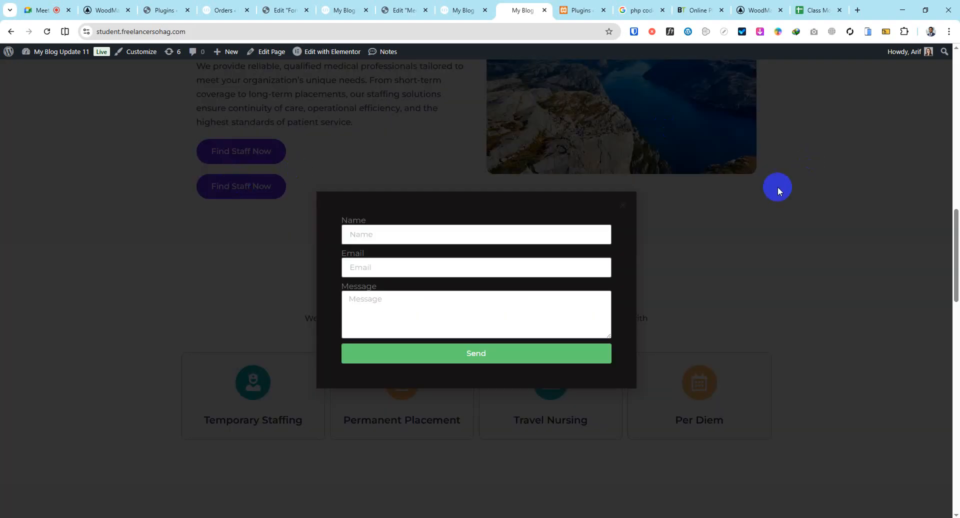
{"action": "left_click", "coordinate": [811, 146]}
{"action": "left_click", "coordinate": [236, 185]}
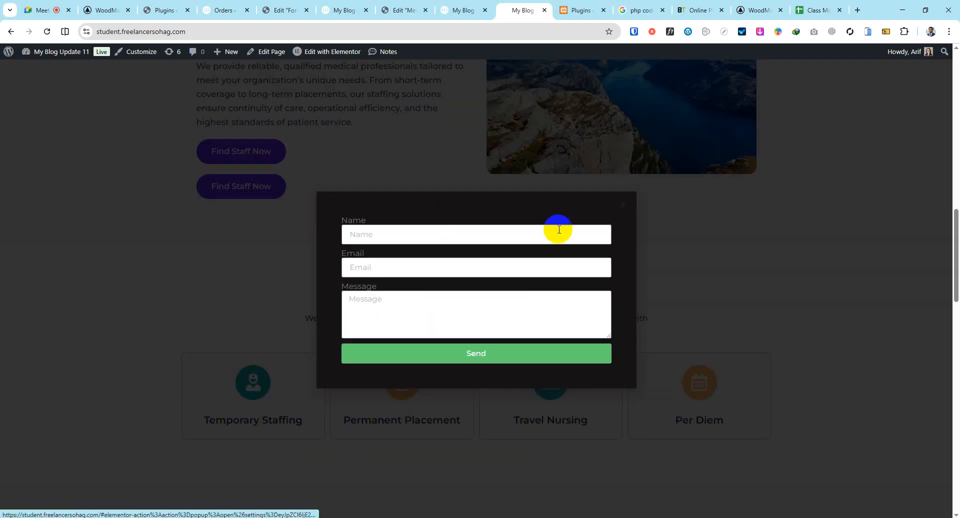
{"action": "left_click", "coordinate": [622, 202]}
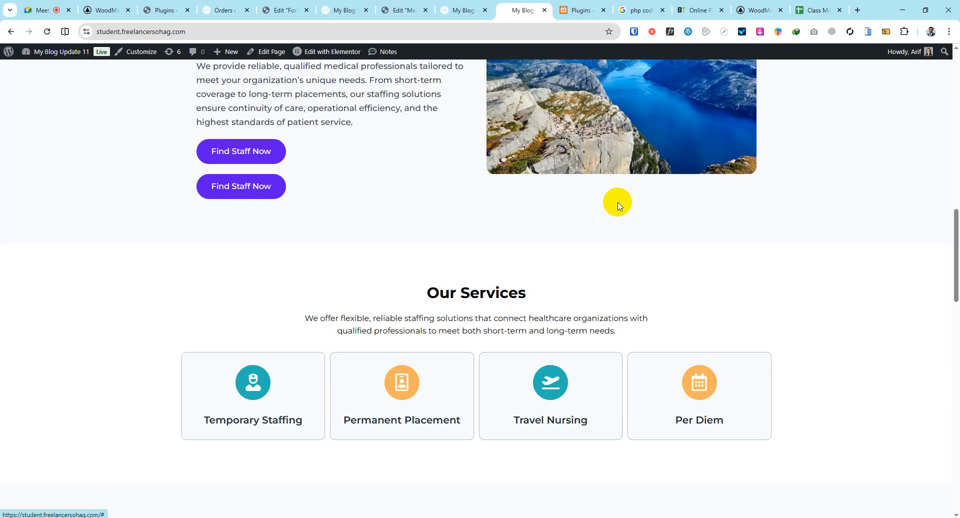
Return to the Form popup template in the Elementor editor and open its Popup Settings.
{"action": "left_click", "coordinate": [401, 15]}
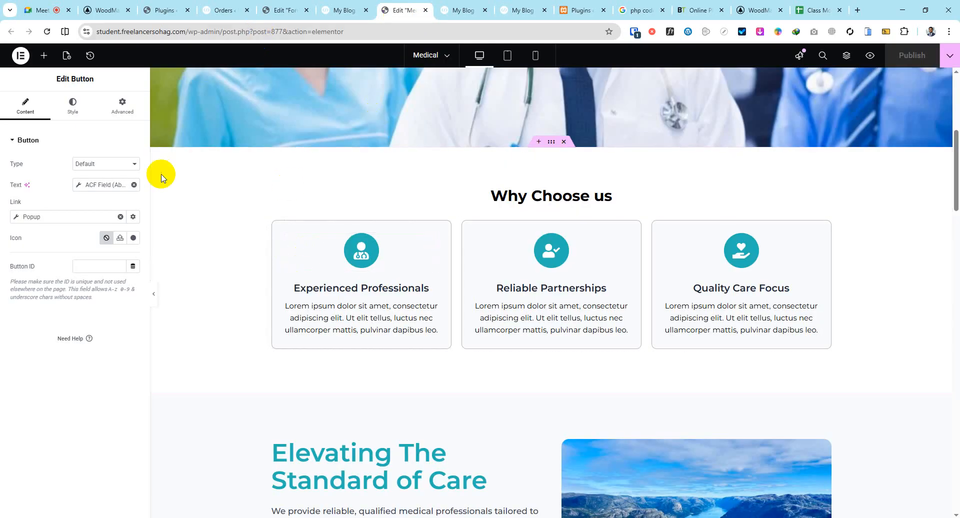
{"action": "left_click", "coordinate": [274, 7]}
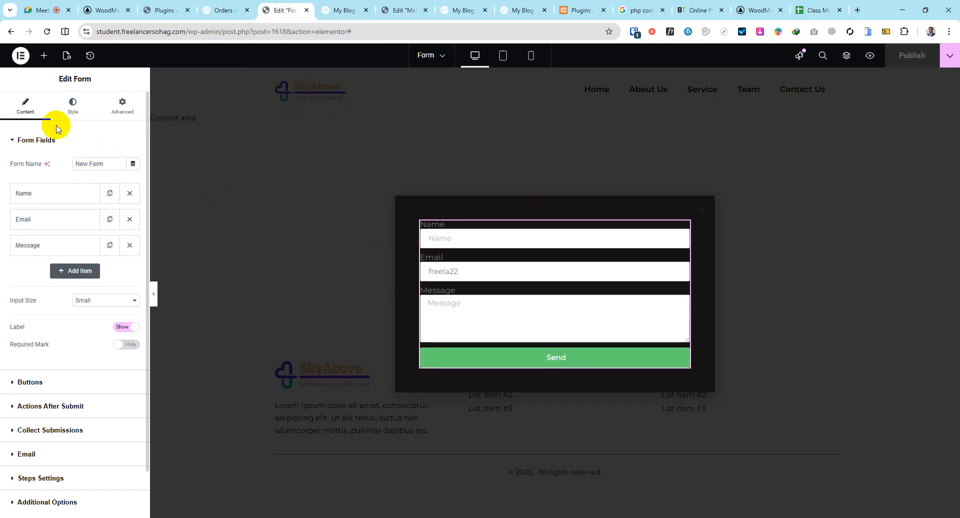
{"action": "scroll", "coordinate": [46, 280], "scroll_direction": "down", "scroll_amount": 2}
{"action": "left_click", "coordinate": [41, 418]}
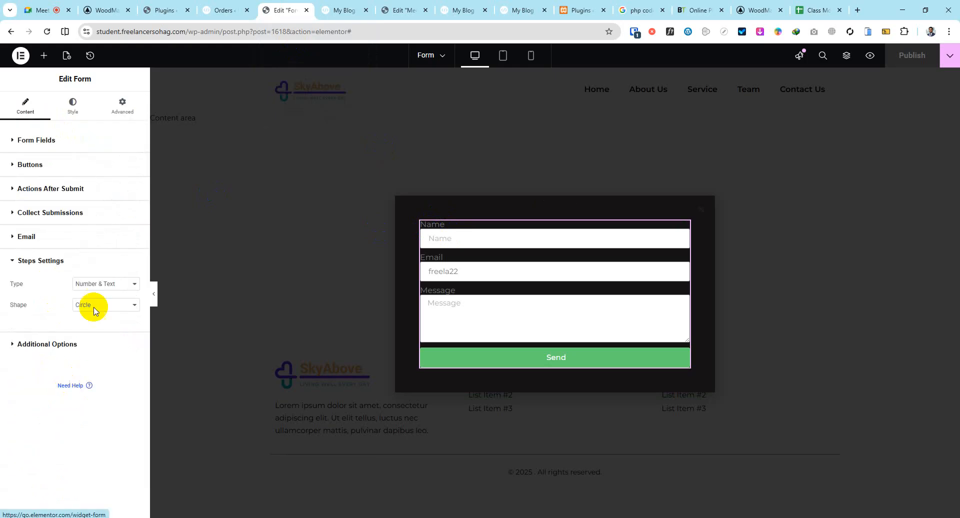
{"action": "left_click", "coordinate": [20, 55]}
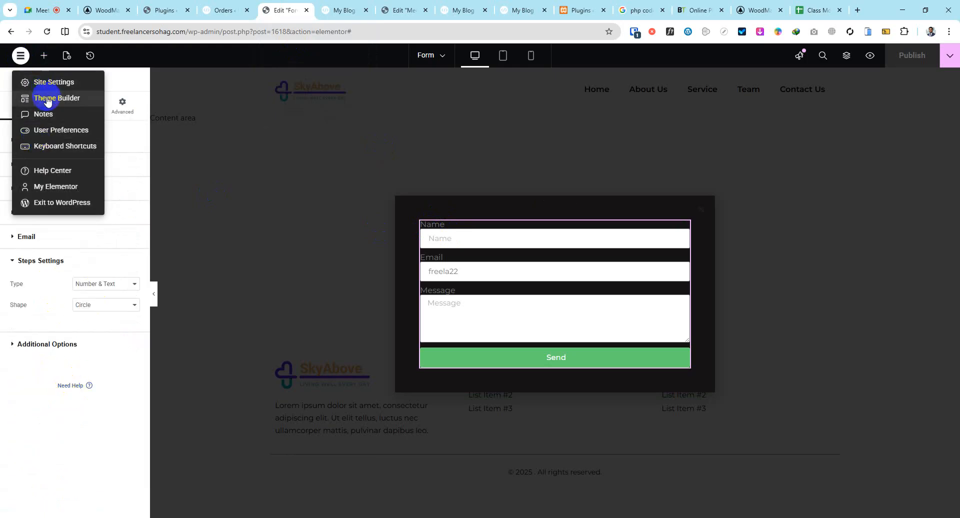
{"action": "left_click", "coordinate": [50, 58]}
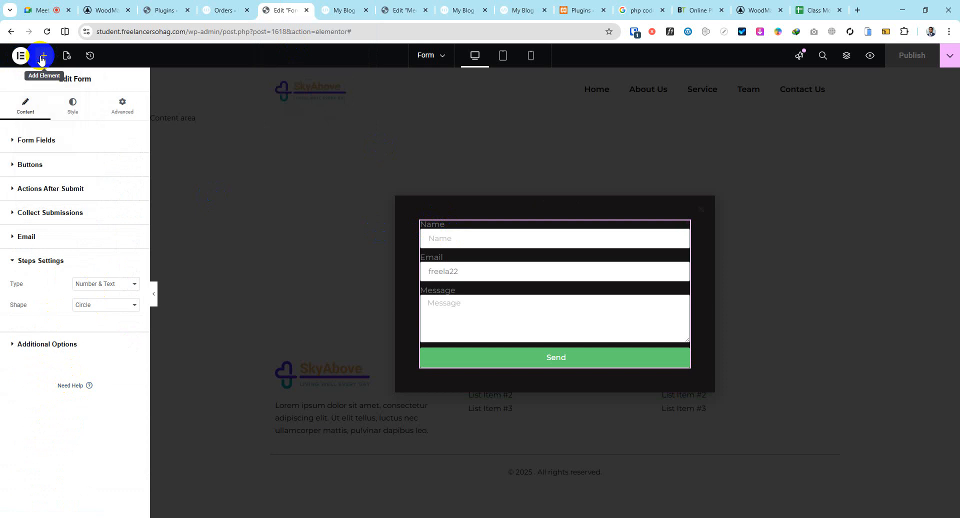
{"action": "left_click", "coordinate": [48, 58]}
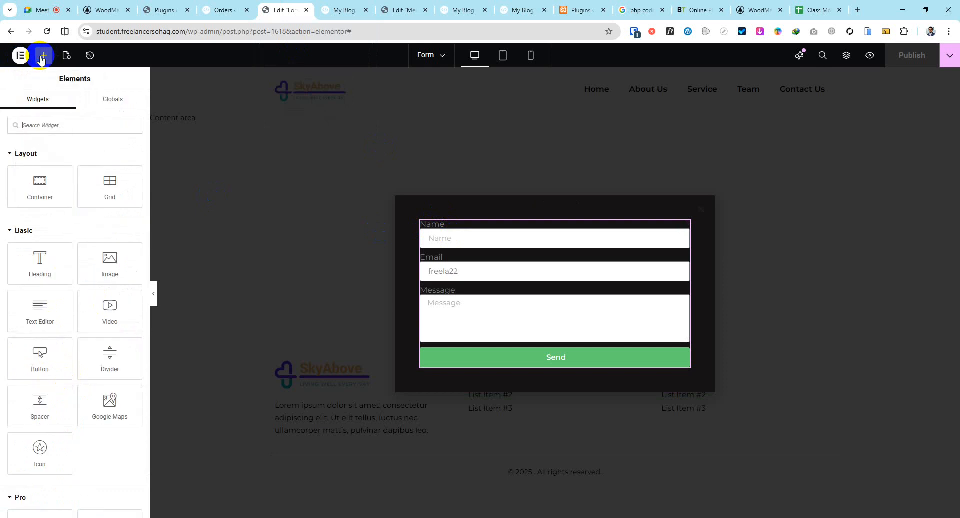
{"action": "left_click", "coordinate": [67, 56]}
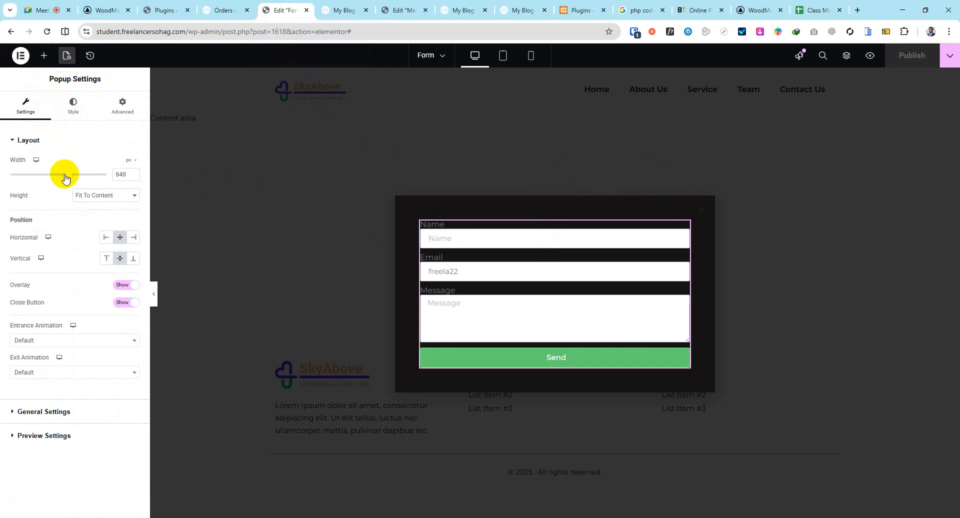
Set the popup's width to 863 px and its height to Fit To Screen.
{"action": "left_click_drag", "start_coordinate": [67, 174], "coordinate": [92, 174]}
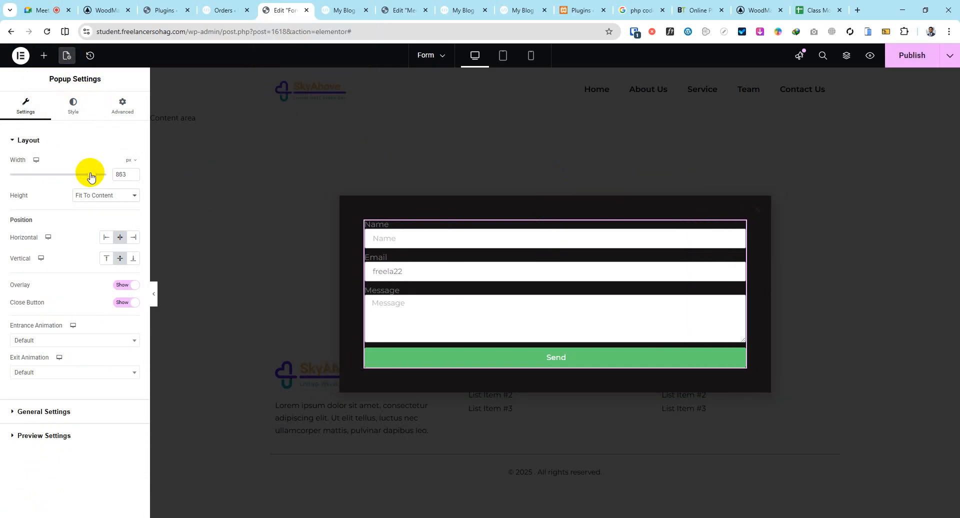
{"action": "left_click", "coordinate": [95, 195]}
{"action": "left_click", "coordinate": [99, 223]}
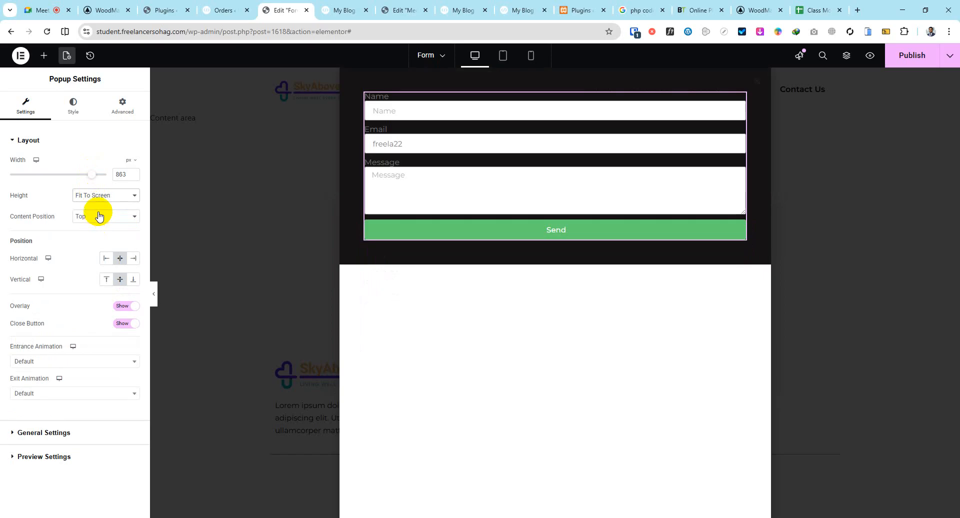
Try the popup's content position at Center and Bottom, and set it back to Top.
{"action": "left_click", "coordinate": [97, 216]}
{"action": "left_click", "coordinate": [99, 242]}
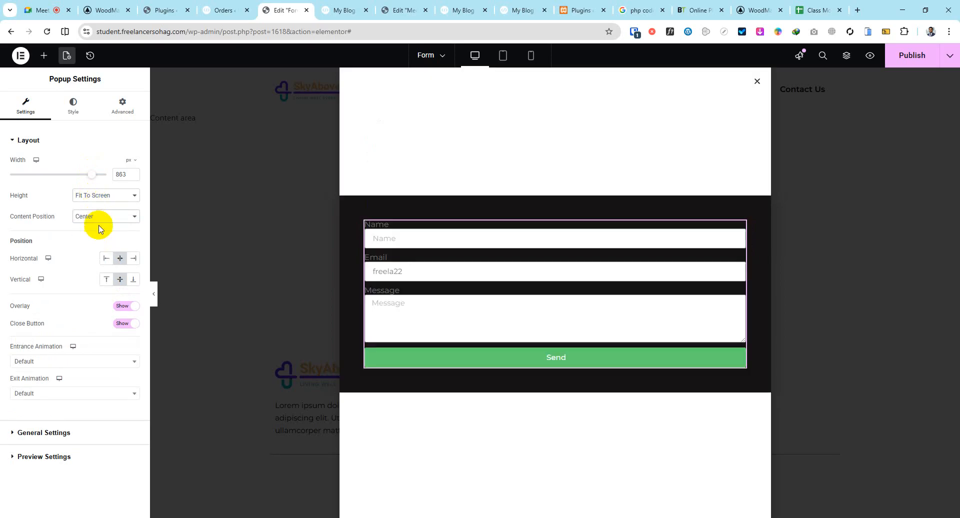
{"action": "left_click", "coordinate": [99, 219]}
{"action": "left_click", "coordinate": [89, 253]}
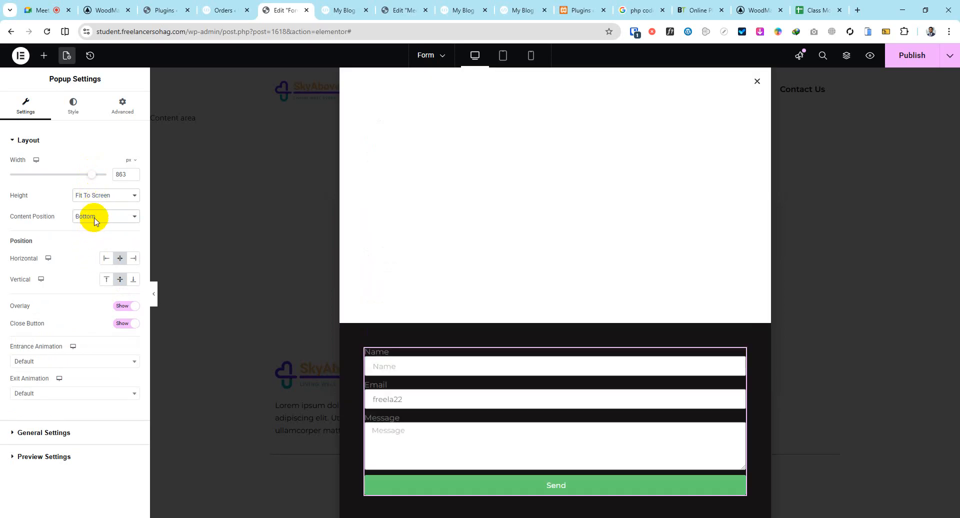
{"action": "left_click", "coordinate": [97, 217]}
{"action": "left_click", "coordinate": [96, 229]}
Give the popup a custom height of 622 px with its content position set to Center.
{"action": "left_click", "coordinate": [100, 195]}
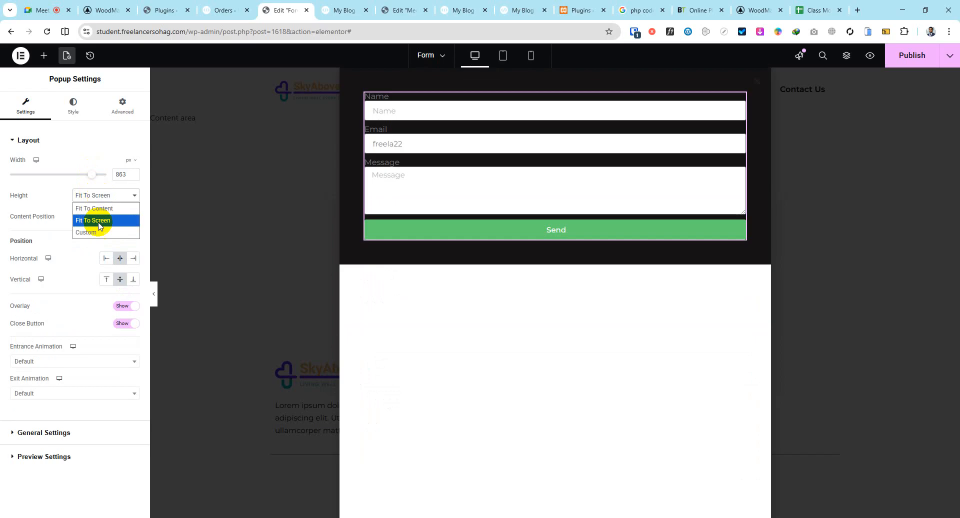
{"action": "left_click", "coordinate": [99, 233]}
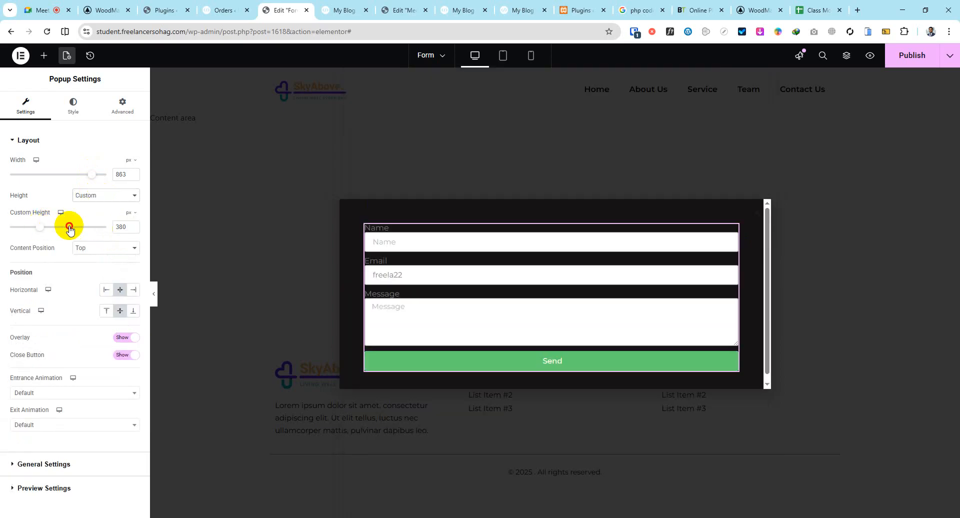
{"action": "mouse_move", "coordinate": [66, 224]}
{"action": "left_mouse_down"}
{"action": "mouse_move", "coordinate": [76, 229]}
{"action": "mouse_move", "coordinate": [66, 226]}
{"action": "left_mouse_up"}
{"action": "left_click", "coordinate": [82, 247]}
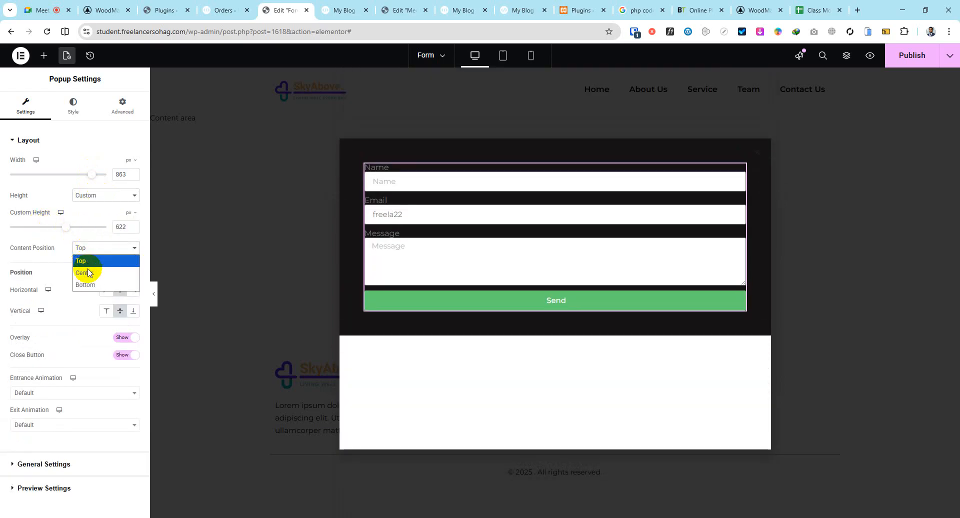
{"action": "left_click", "coordinate": [83, 266]}
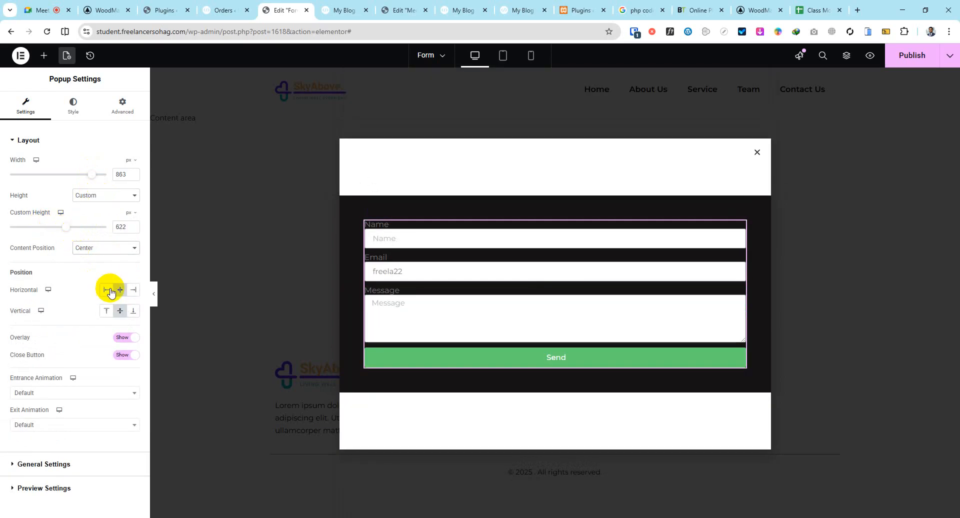
Give the popup a classic background in a coral-red color.
{"action": "left_click", "coordinate": [73, 102]}
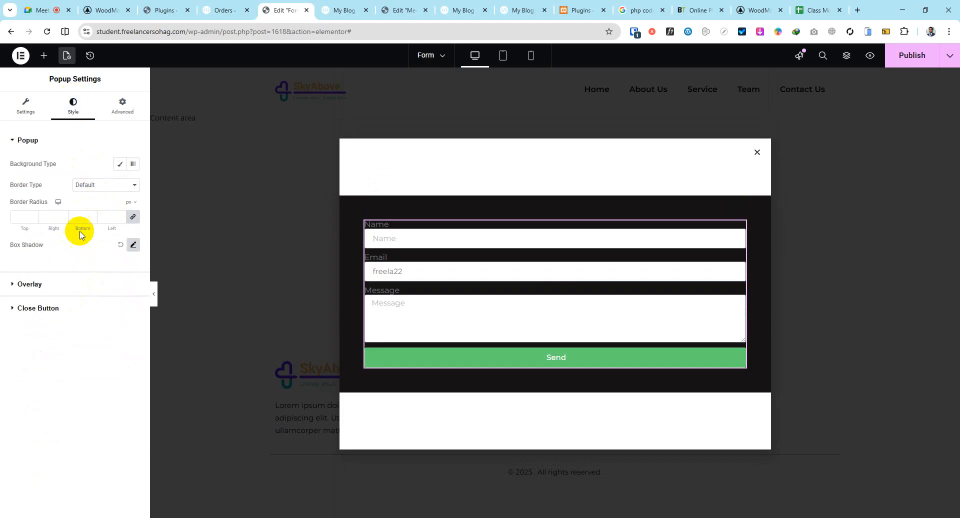
{"action": "left_click", "coordinate": [120, 165]}
{"action": "left_click", "coordinate": [134, 185]}
{"action": "left_click", "coordinate": [149, 230]}
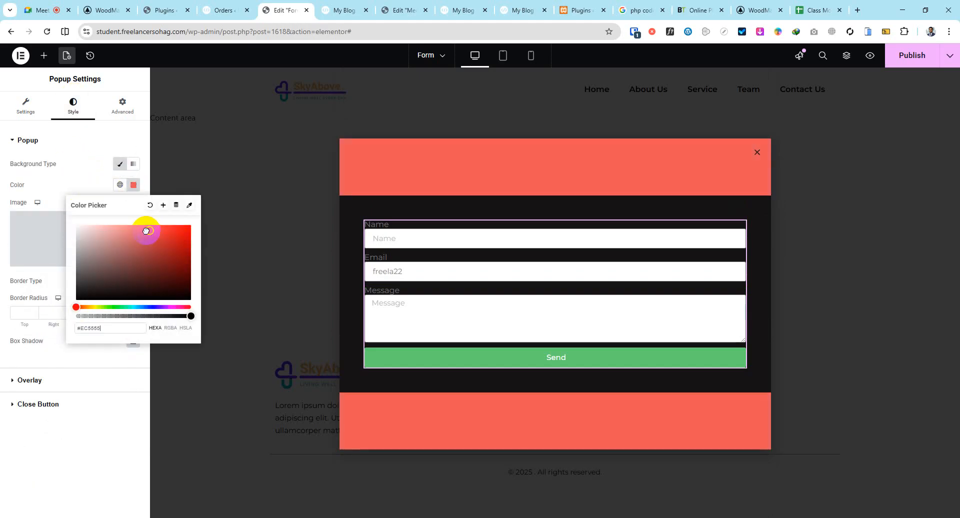
{"action": "left_click", "coordinate": [45, 182]}
Try the popup's close button at a 4% vertical position, then Outside with a 0% vertical position.
{"action": "left_click", "coordinate": [45, 384]}
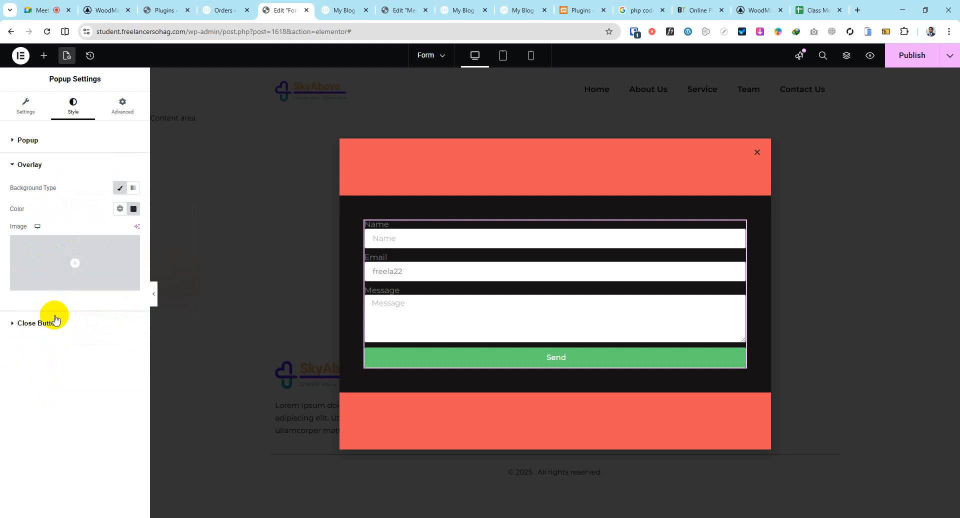
{"action": "left_click", "coordinate": [54, 321]}
{"action": "left_click", "coordinate": [748, 148]}
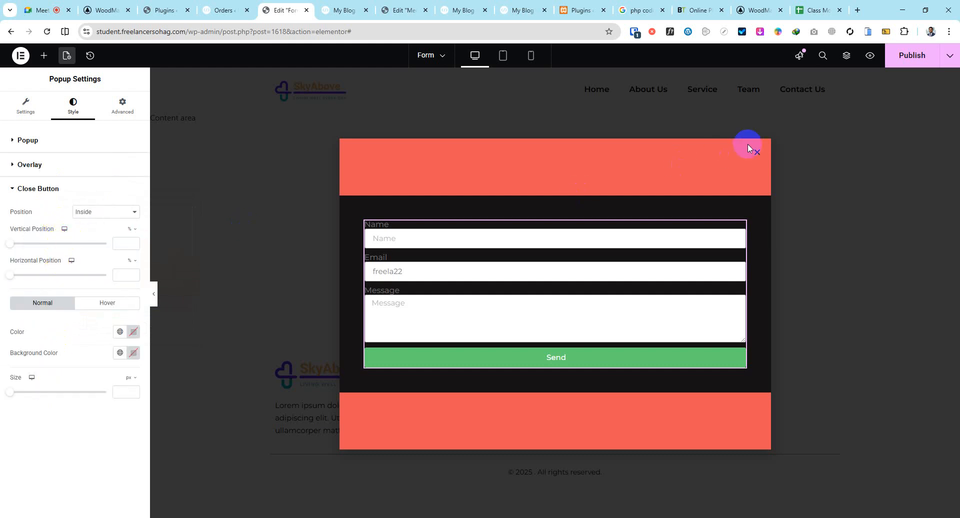
{"action": "mouse_move", "coordinate": [10, 244]}
{"action": "left_mouse_down"}
{"action": "mouse_move", "coordinate": [43, 242]}
{"action": "mouse_move", "coordinate": [26, 246]}
{"action": "left_mouse_up"}
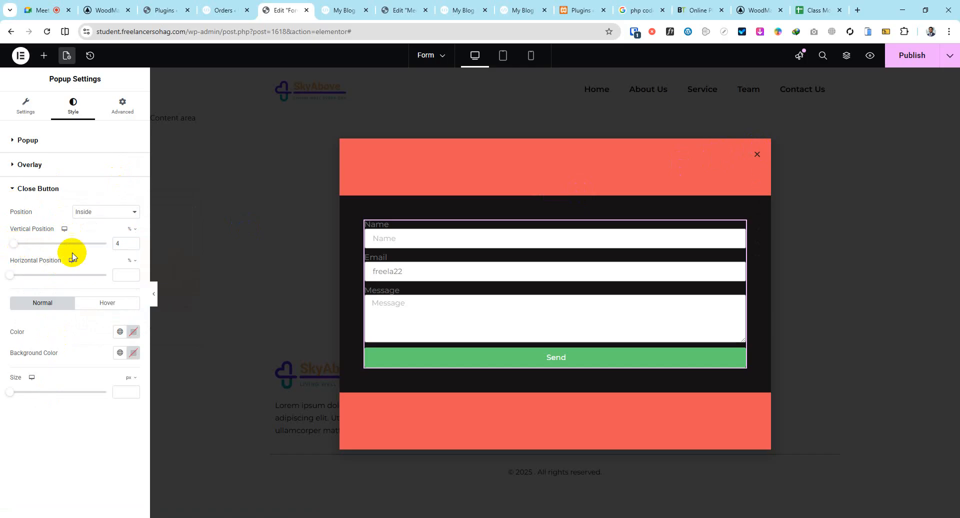
{"action": "left_click", "coordinate": [92, 212]}
{"action": "left_click", "coordinate": [92, 237]}
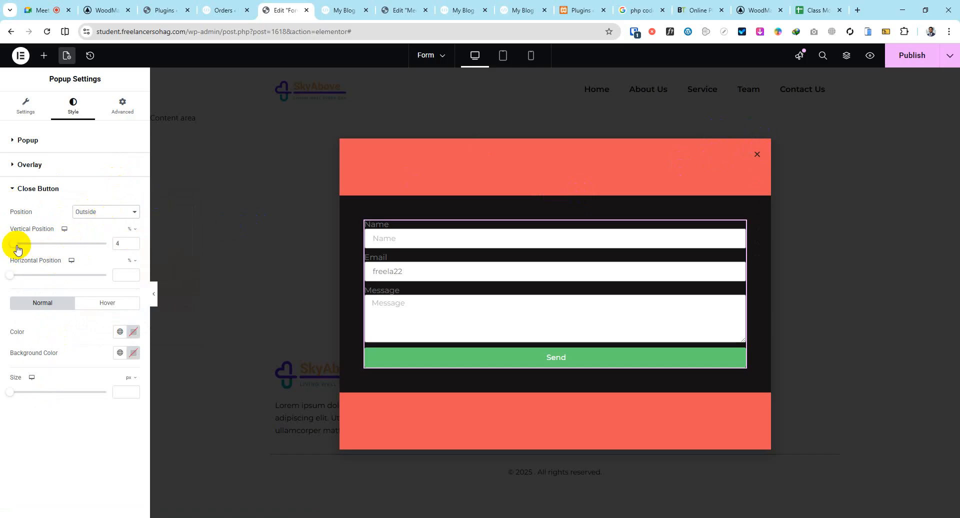
{"action": "mouse_move", "coordinate": [24, 244]}
{"action": "left_mouse_down"}
{"action": "mouse_move", "coordinate": [45, 242]}
{"action": "mouse_move", "coordinate": [6, 245]}
{"action": "left_mouse_up"}
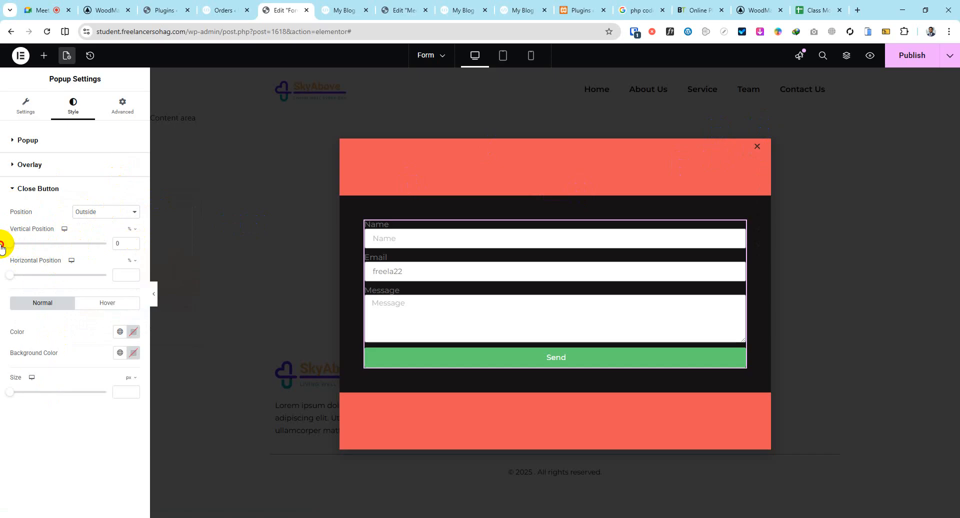
Place the close button Inside with a vertical position of 12% and a horizontal position of 94%.
{"action": "left_click", "coordinate": [100, 212]}
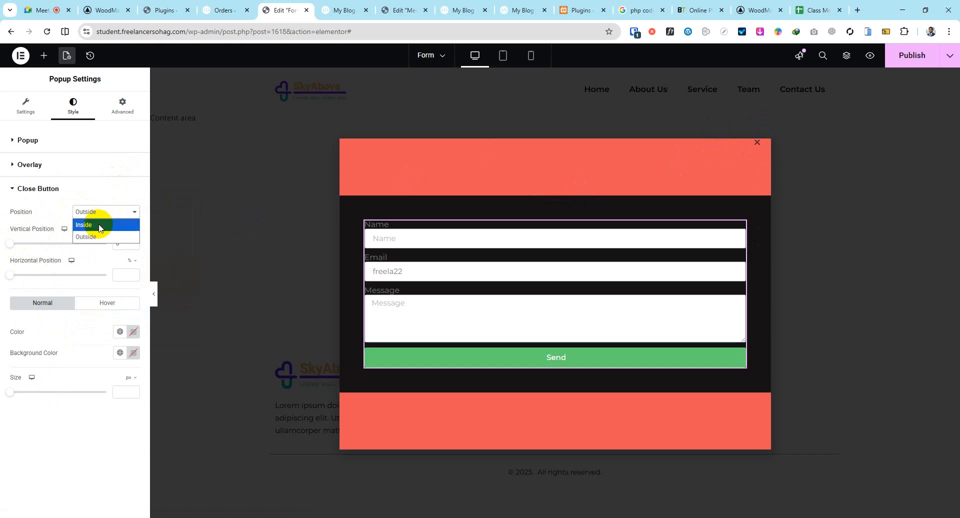
{"action": "left_click", "coordinate": [94, 223]}
{"action": "left_click_drag", "start_coordinate": [21, 244], "coordinate": [100, 275]}
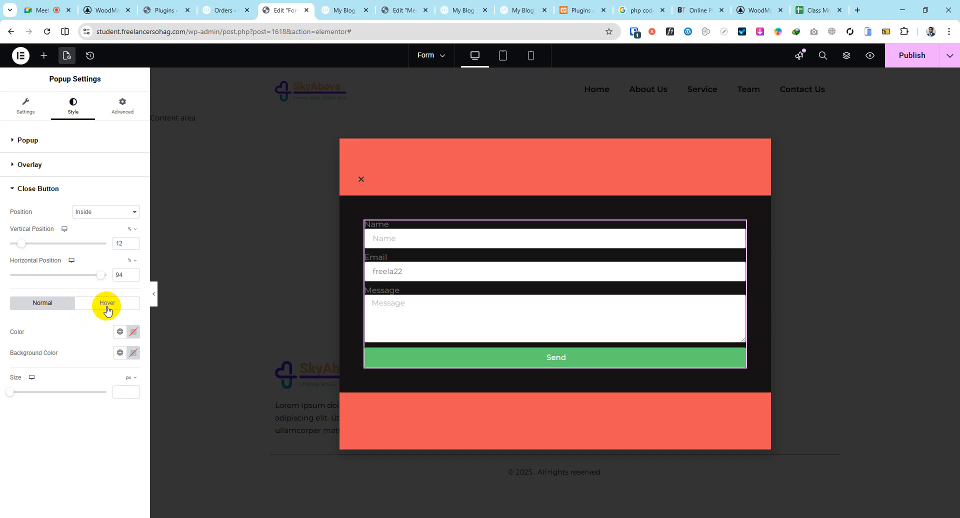
Color the popup's close button white and set its size to 41 px.
{"action": "left_click", "coordinate": [133, 332]}
{"action": "left_click", "coordinate": [170, 386]}
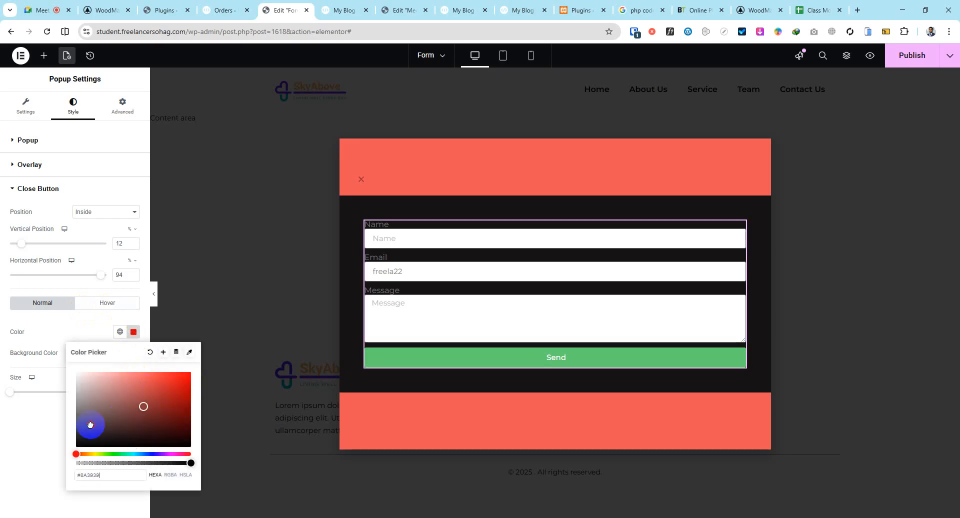
{"action": "left_click_drag", "start_coordinate": [88, 426], "coordinate": [73, 359]}
{"action": "left_click_drag", "start_coordinate": [10, 392], "coordinate": [50, 395]}
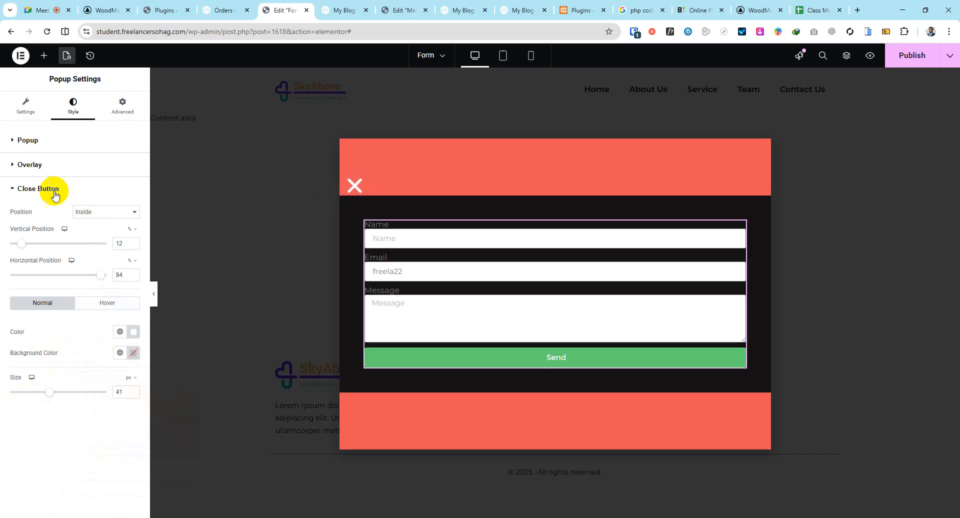
Try hiding the popup's overlay in its layout settings and show it again.
{"action": "left_click", "coordinate": [40, 164]}
{"action": "left_click", "coordinate": [40, 139]}
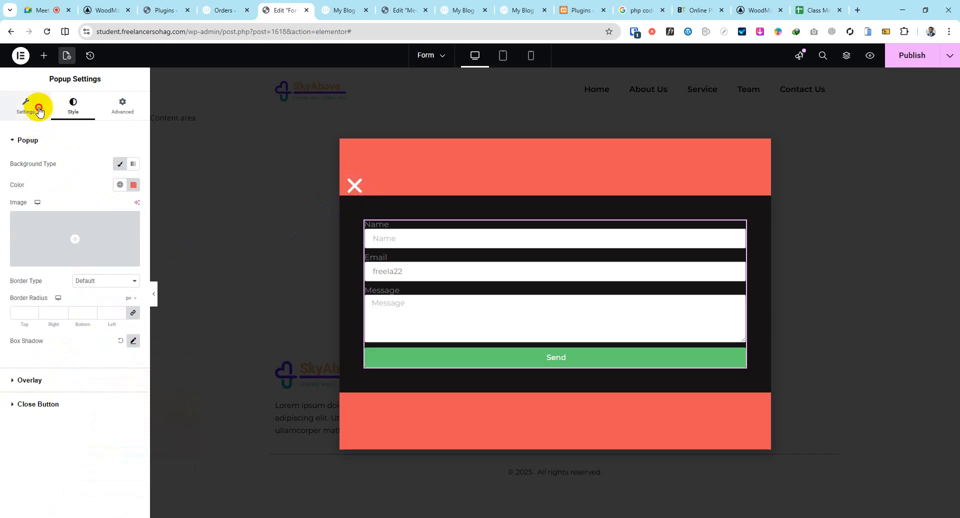
{"action": "left_click", "coordinate": [32, 104]}
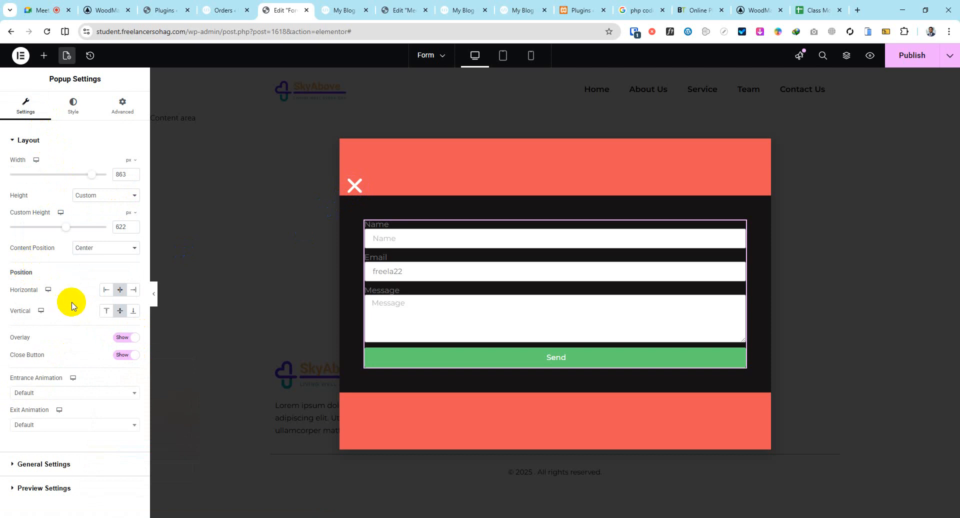
{"action": "left_click", "coordinate": [118, 358]}
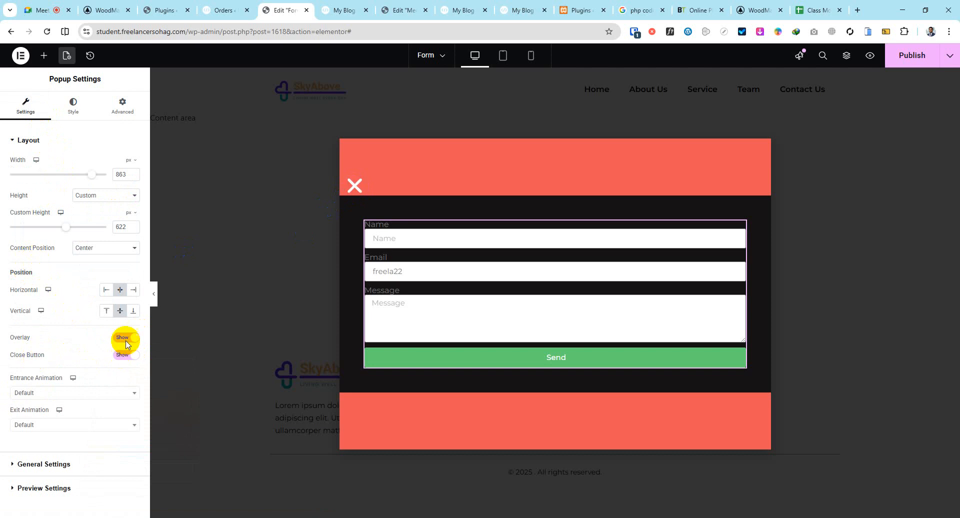
{"action": "left_click", "coordinate": [126, 339]}
{"action": "left_click", "coordinate": [126, 338]}
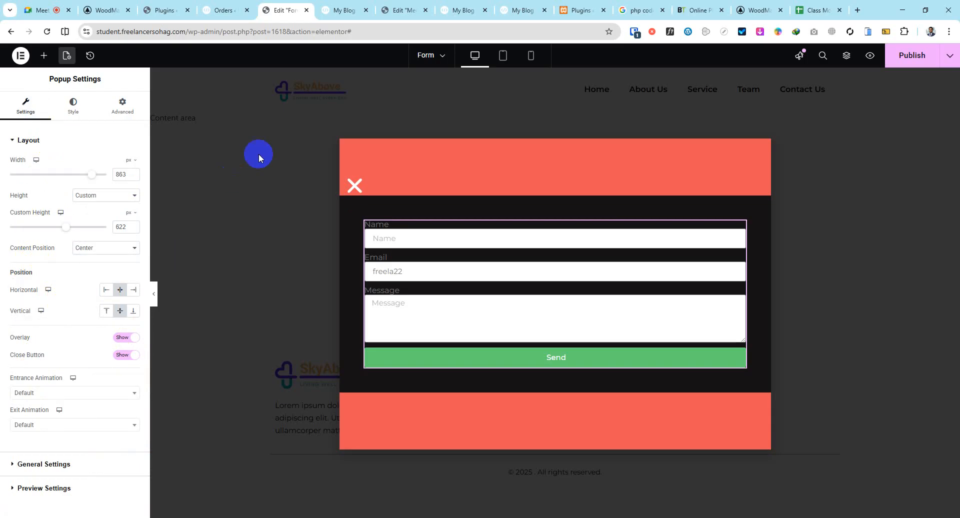
Open the form popup from the second Find Staff Now button in the home page preview to examine its overlay.
{"action": "left_click", "coordinate": [332, 9]}
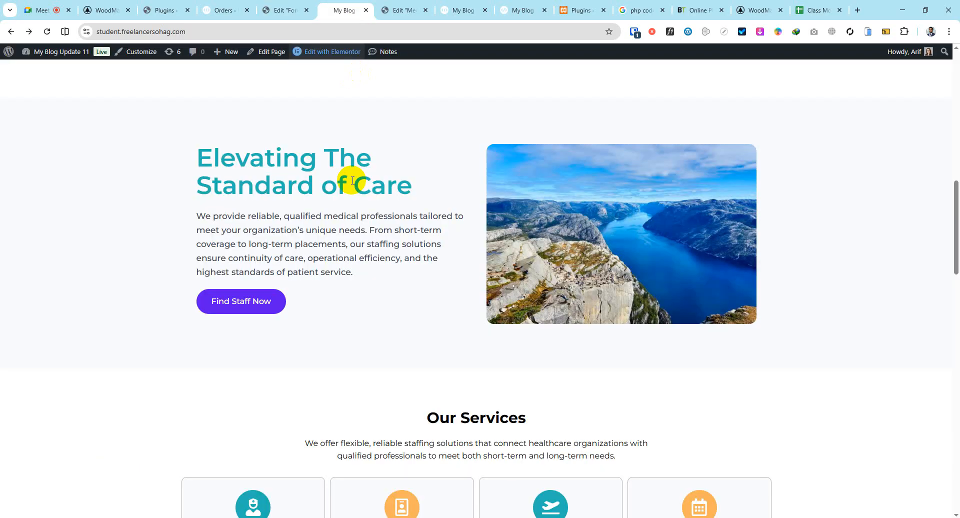
{"action": "left_click", "coordinate": [400, 7]}
{"action": "left_click", "coordinate": [457, 9]}
{"action": "scroll", "coordinate": [304, 315], "scroll_direction": "down", "scroll_amount": 10}
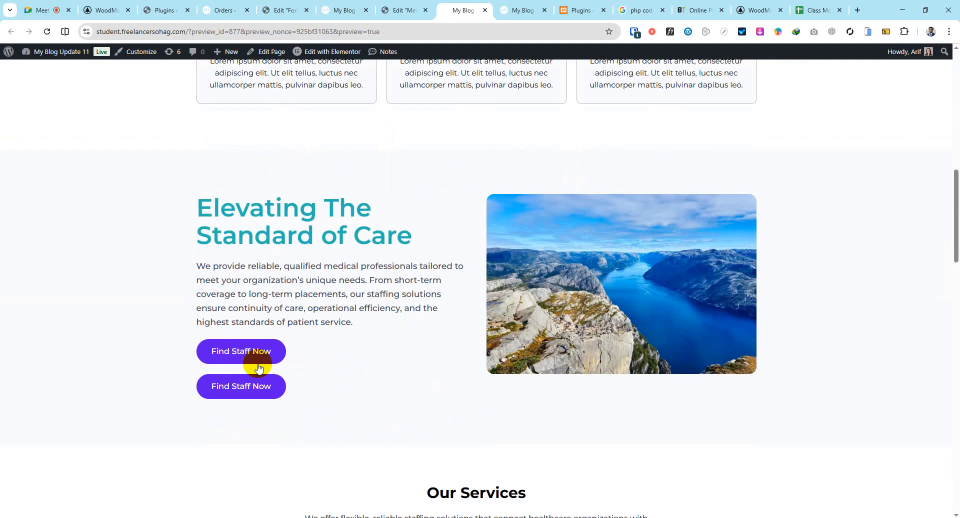
{"action": "left_click", "coordinate": [254, 385]}
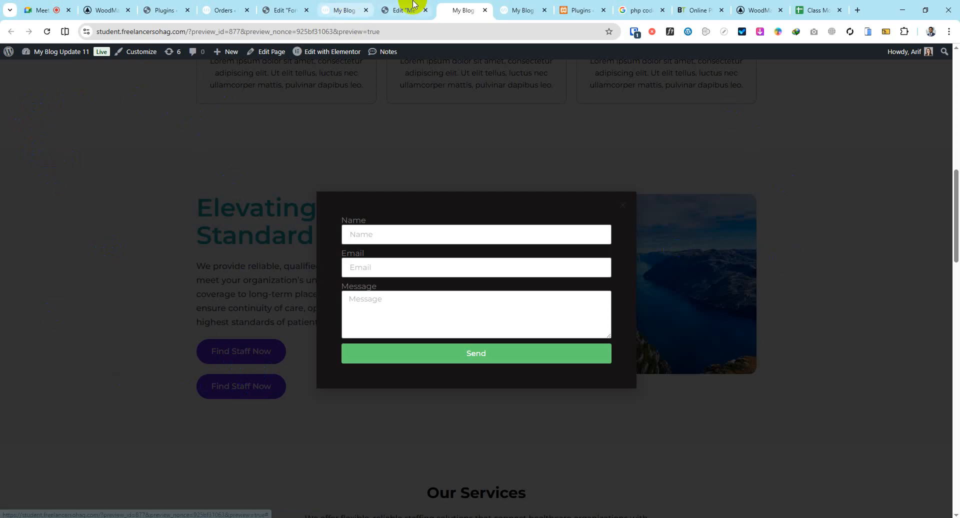
Return to the Form popup's settings and hide its overlay.
{"action": "left_click", "coordinate": [344, 10]}
{"action": "left_click", "coordinate": [283, 10]}
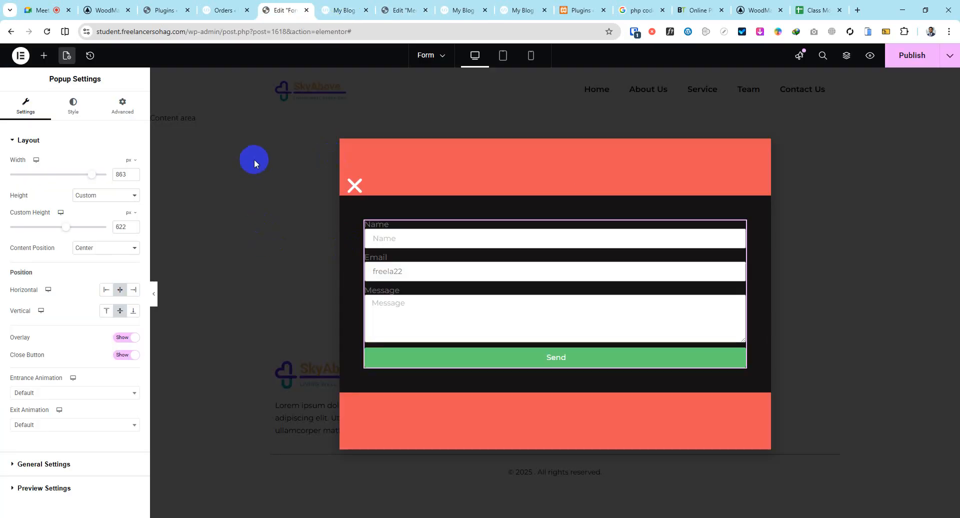
{"action": "left_click", "coordinate": [120, 356]}
{"action": "left_click", "coordinate": [123, 339]}
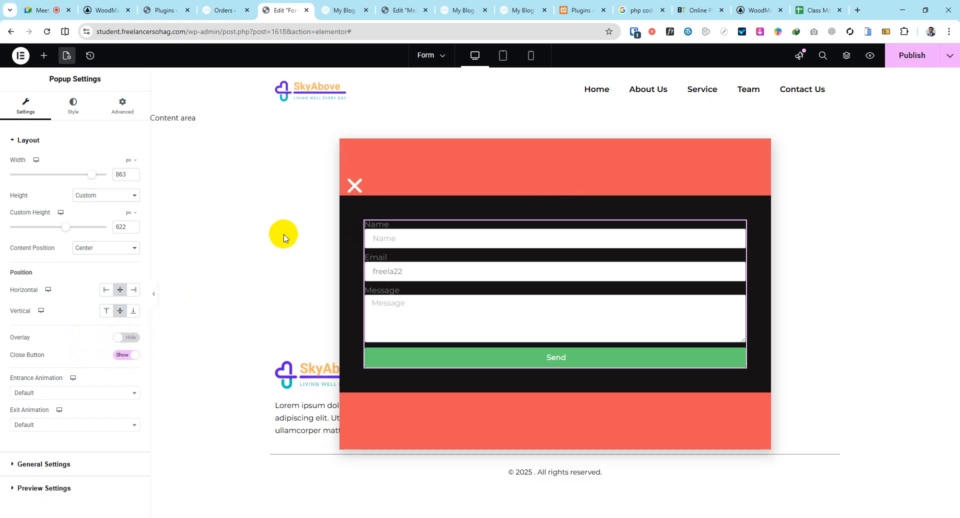
Show the Form popup's overlay again in its layout settings.
{"action": "left_click", "coordinate": [127, 337]}
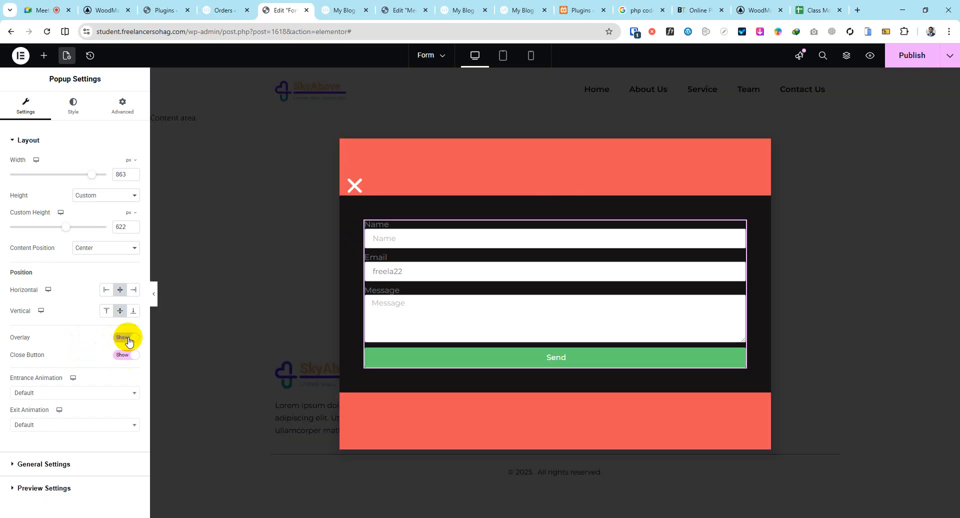
Try the popup's horizontal and vertical position options, placing it at the left and bottom of the page.
{"action": "left_click", "coordinate": [133, 291]}
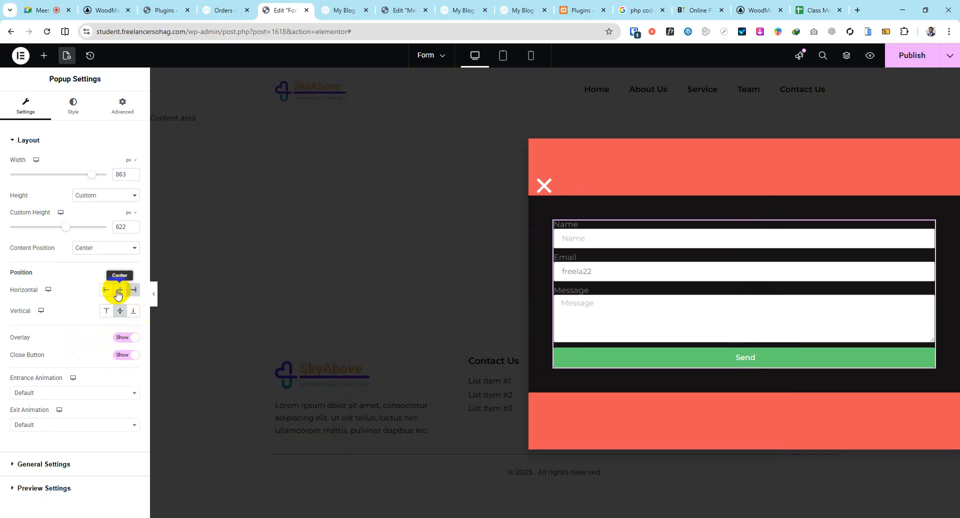
{"action": "left_click", "coordinate": [120, 290]}
{"action": "left_click", "coordinate": [105, 290]}
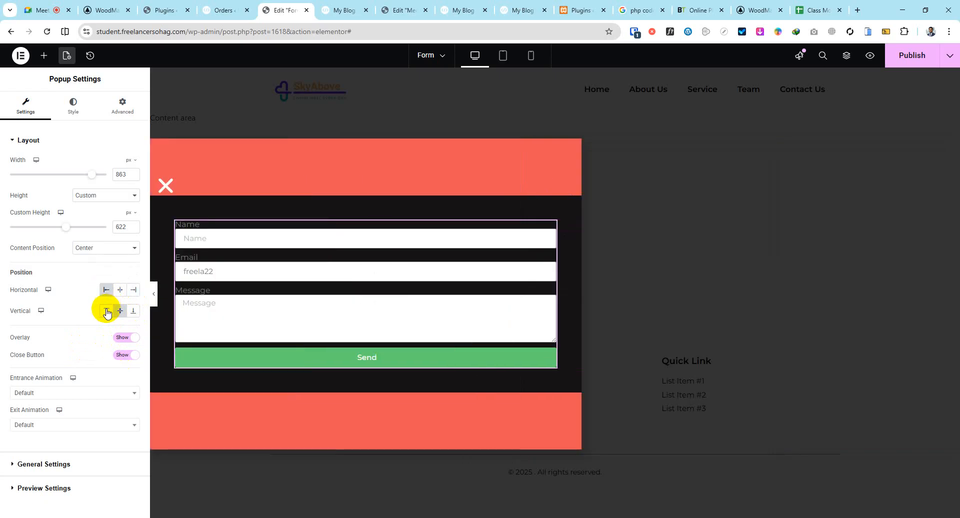
{"action": "left_click", "coordinate": [106, 311]}
{"action": "left_click", "coordinate": [120, 310]}
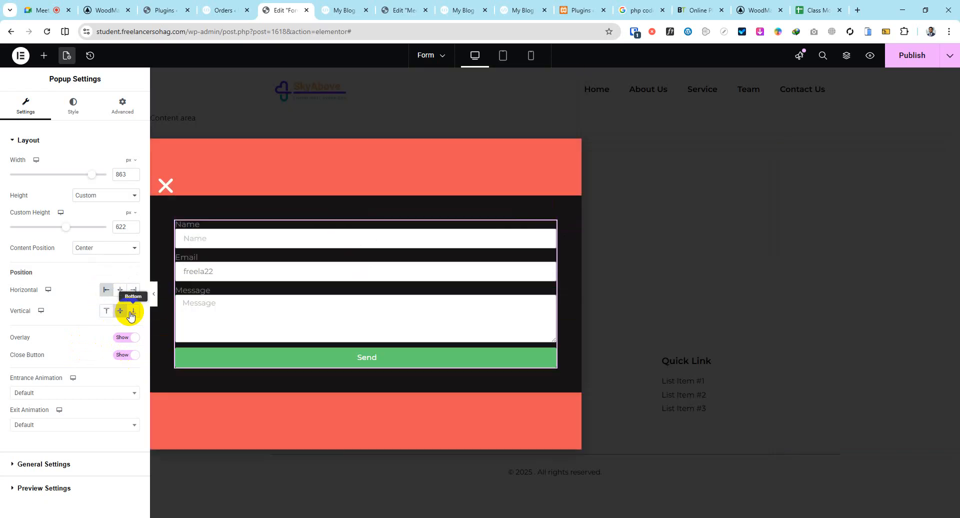
{"action": "left_click", "coordinate": [132, 312]}
{"action": "left_click", "coordinate": [134, 290]}
{"action": "left_click", "coordinate": [120, 290]}
{"action": "left_click", "coordinate": [106, 289]}
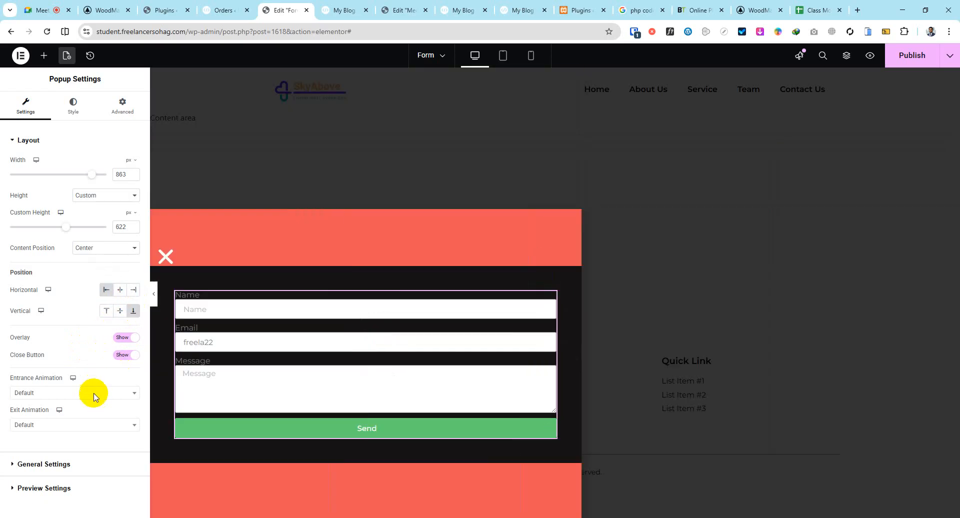
Set the popup's entrance animation to Fade In.
{"action": "left_click", "coordinate": [96, 394]}
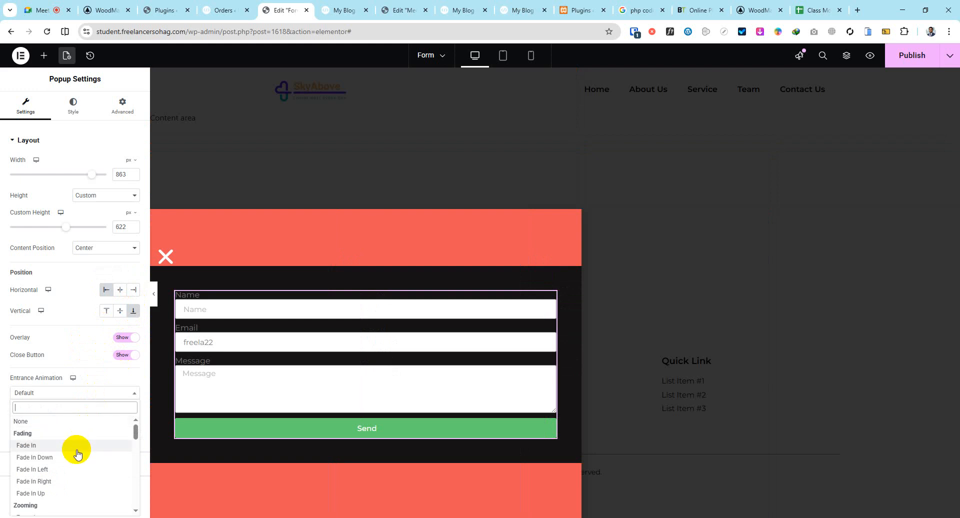
{"action": "left_click", "coordinate": [78, 449]}
{"action": "left_click", "coordinate": [75, 392]}
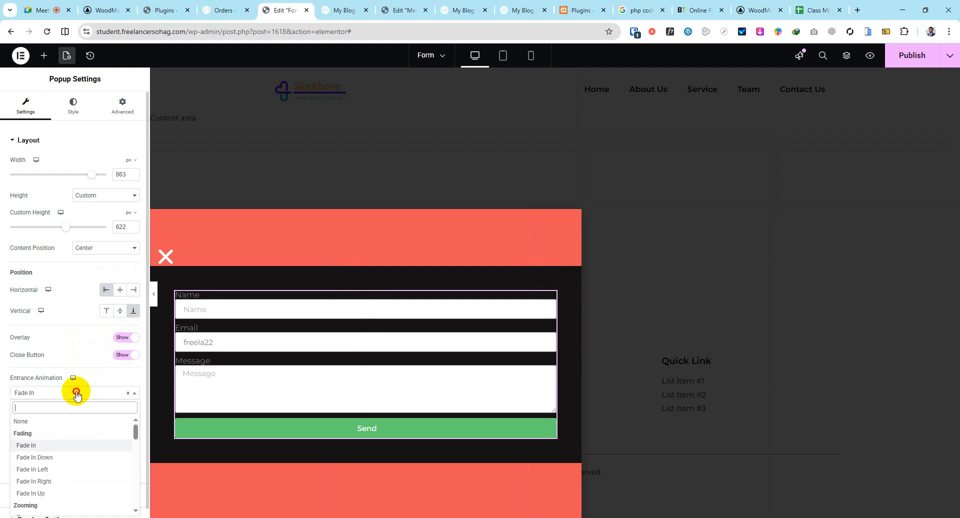
{"action": "left_click", "coordinate": [491, 112]}
Center the popup vertically and horizontally and publish the changes.
{"action": "left_click", "coordinate": [119, 311]}
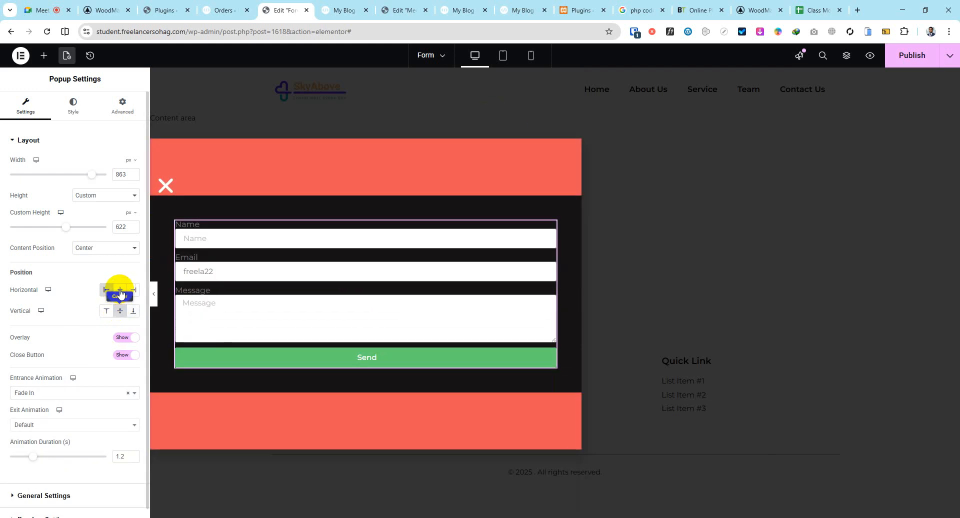
{"action": "left_click", "coordinate": [120, 291]}
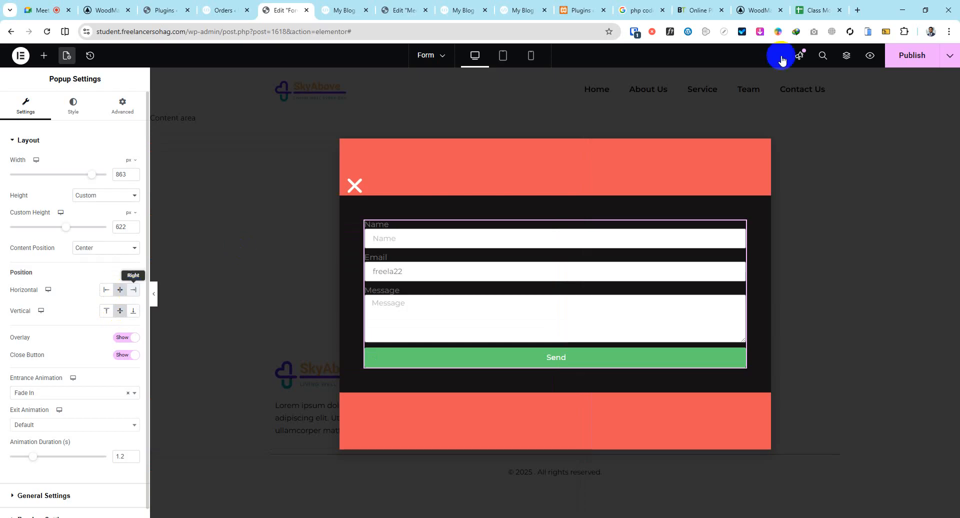
{"action": "left_click", "coordinate": [911, 55]}
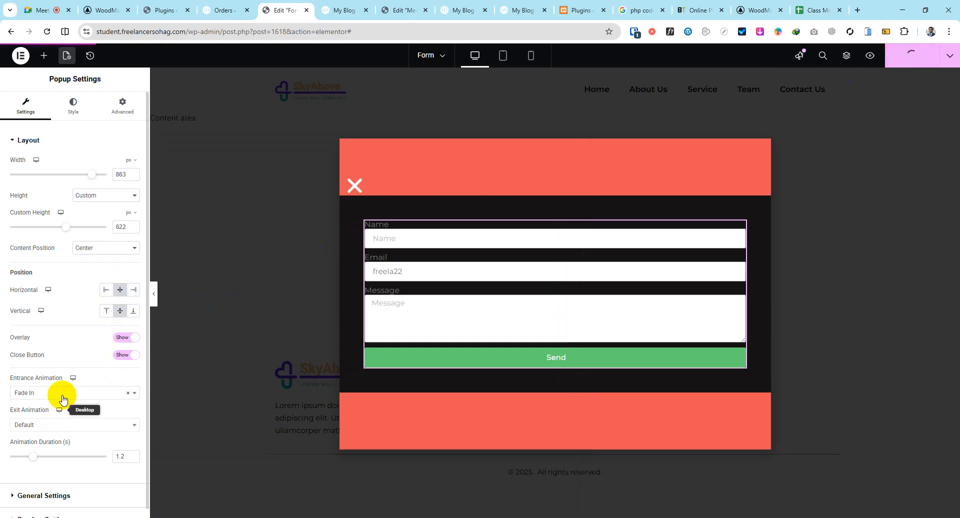
Reload the home page and open the form popup from the second Find Staff Now button to check its entrance animation.
{"action": "left_click", "coordinate": [348, 7]}
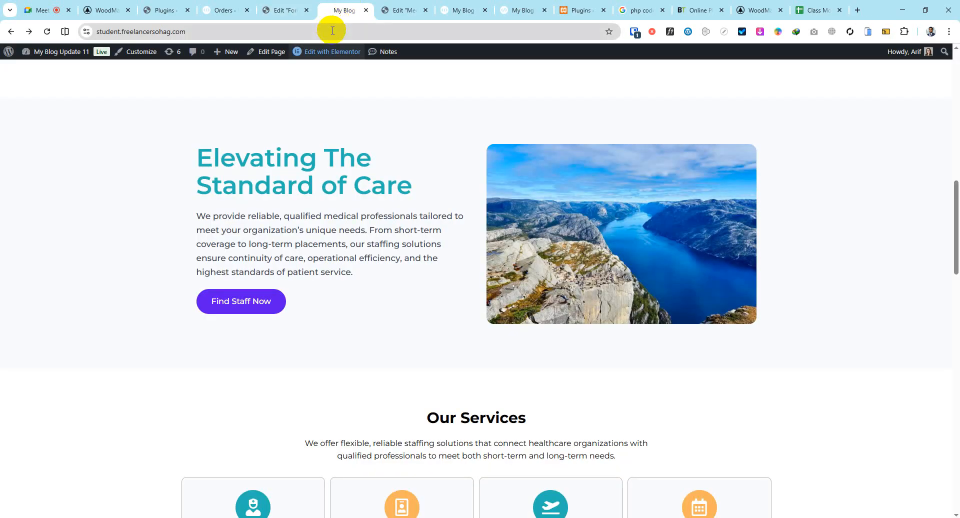
{"action": "left_click", "coordinate": [332, 31]}
{"action": "key", "text": "Return"}
{"action": "scroll", "coordinate": [230, 200], "scroll_direction": "down", "scroll_amount": 15}
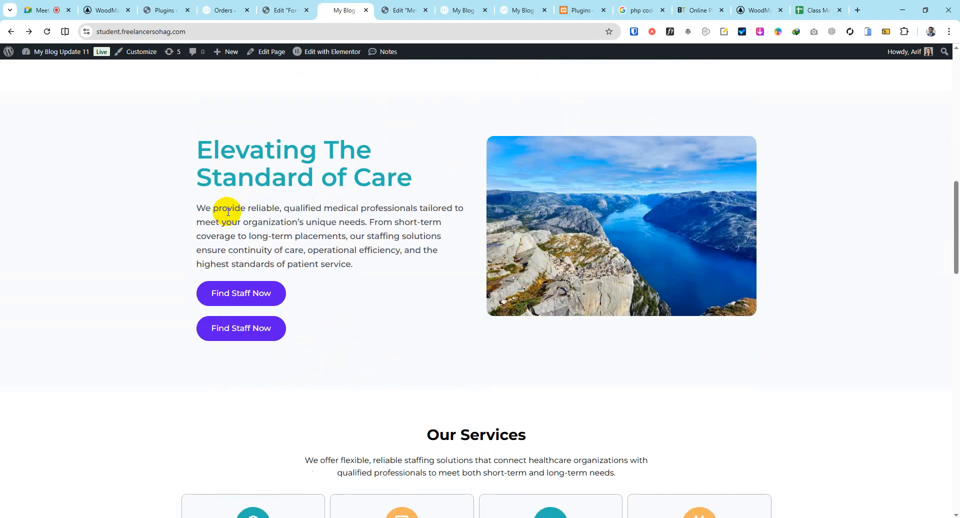
{"action": "left_click", "coordinate": [244, 144]}
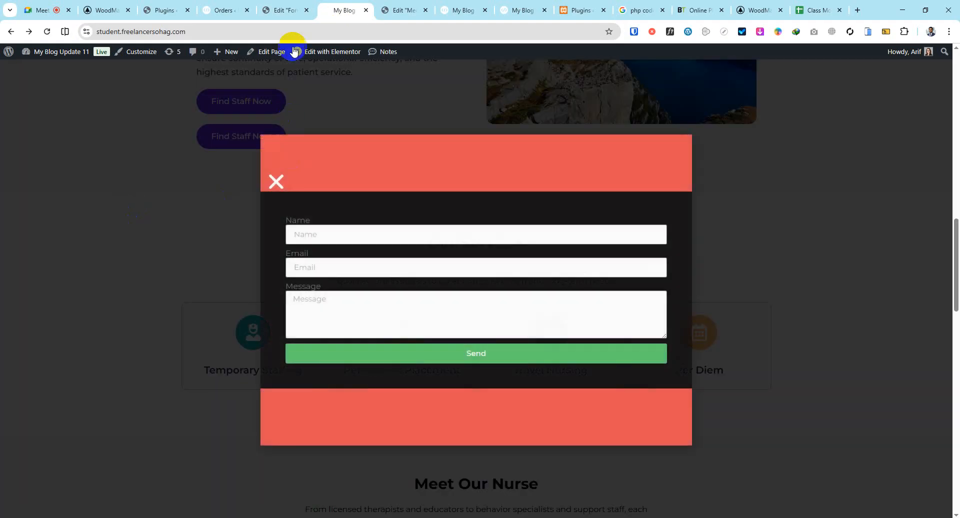
Return to the Form popup's settings and examine its status choices and dynamic content preview options.
{"action": "left_click", "coordinate": [284, 10]}
{"action": "scroll", "coordinate": [118, 349], "scroll_direction": "down", "scroll_amount": 1}
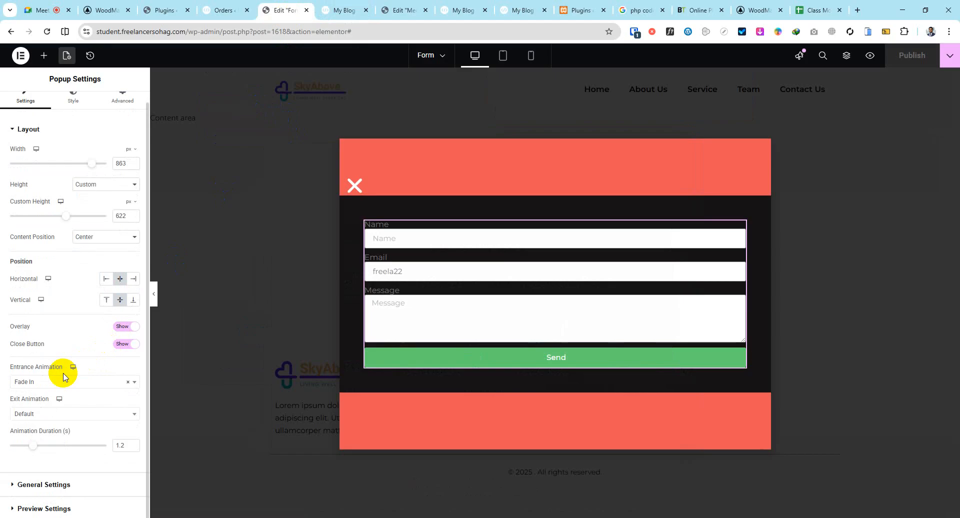
{"action": "left_click", "coordinate": [29, 484]}
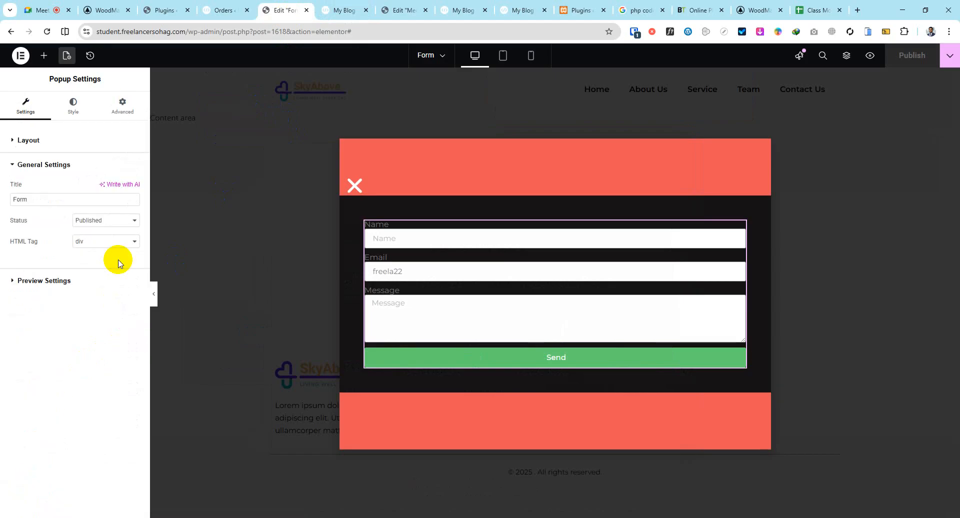
{"action": "left_click", "coordinate": [104, 220]}
{"action": "left_click", "coordinate": [102, 217]}
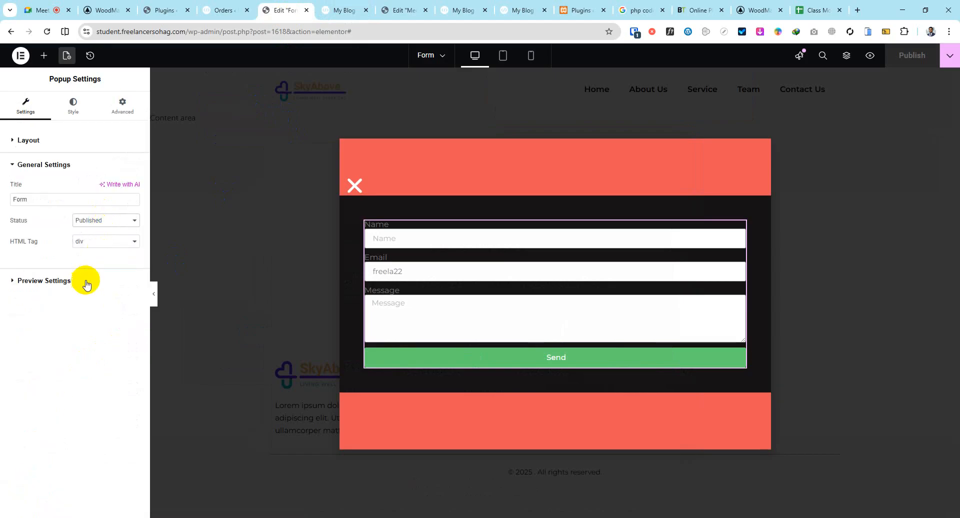
{"action": "left_click", "coordinate": [84, 280]}
{"action": "left_click", "coordinate": [100, 223]}
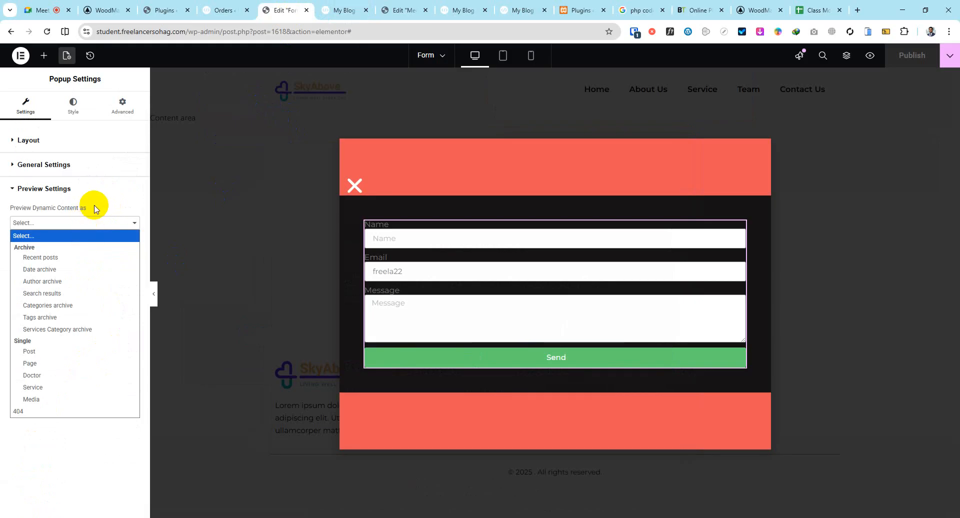
{"action": "left_click", "coordinate": [93, 205]}
Set the popup's background image to Rectangle-174.jpg from the media library.
{"action": "left_click", "coordinate": [73, 106]}
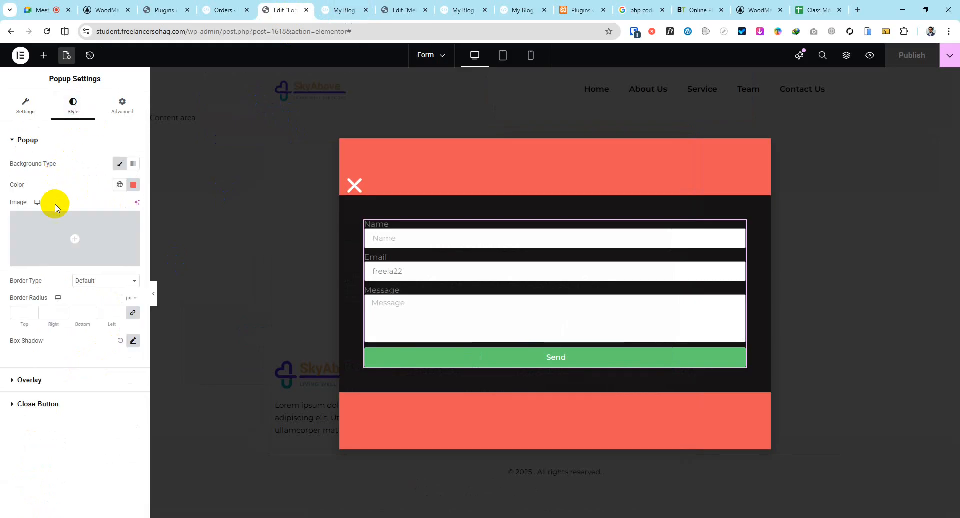
{"action": "left_click", "coordinate": [76, 235]}
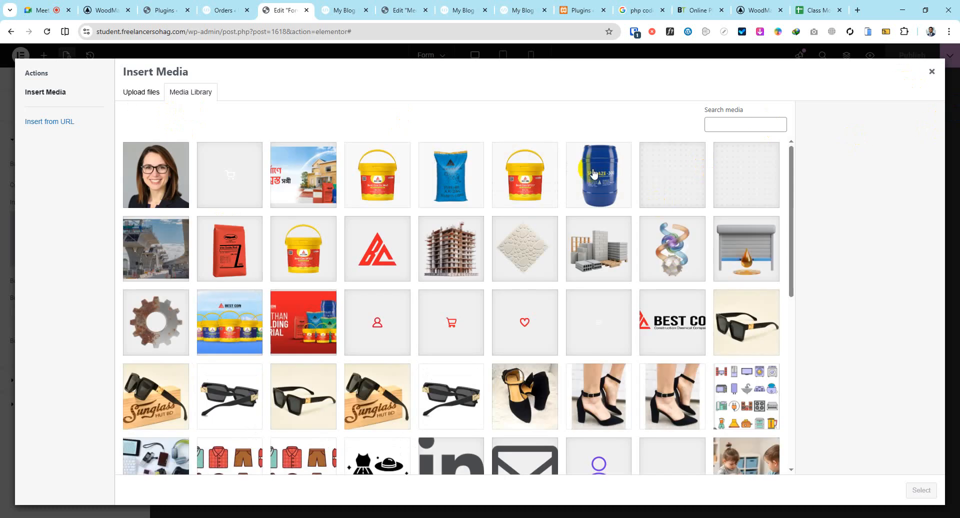
{"action": "left_click", "coordinate": [288, 338]}
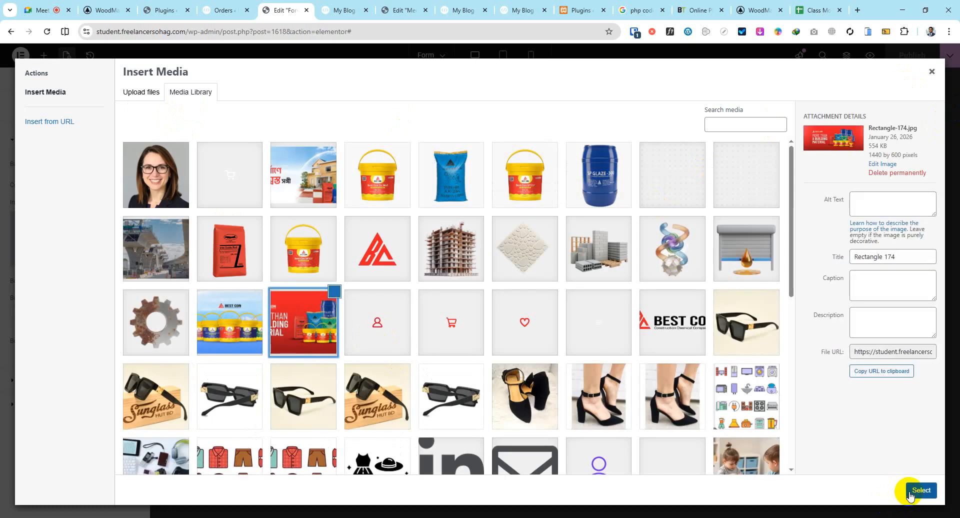
{"action": "left_click", "coordinate": [910, 495]}
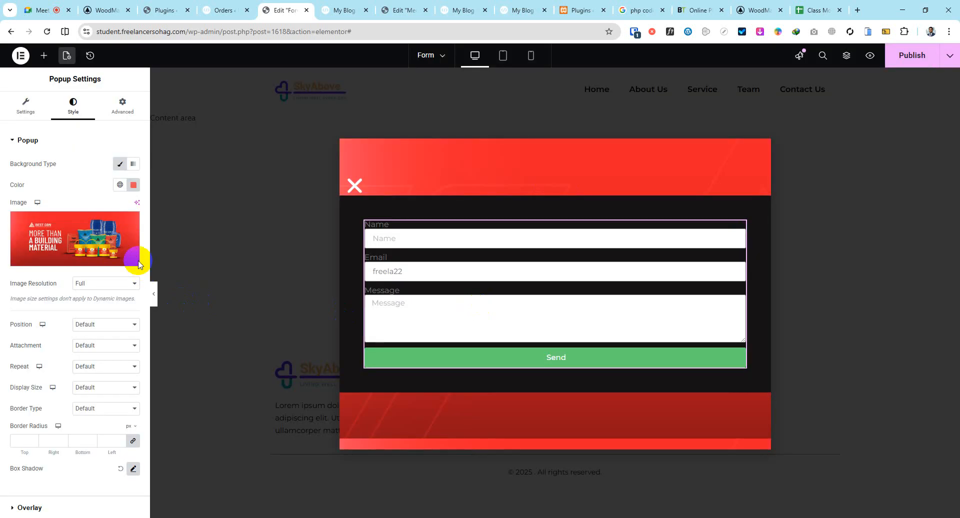
Set the background image's position to Center Center, repeat to No-repeat and display size to Cover.
{"action": "left_click", "coordinate": [84, 324]}
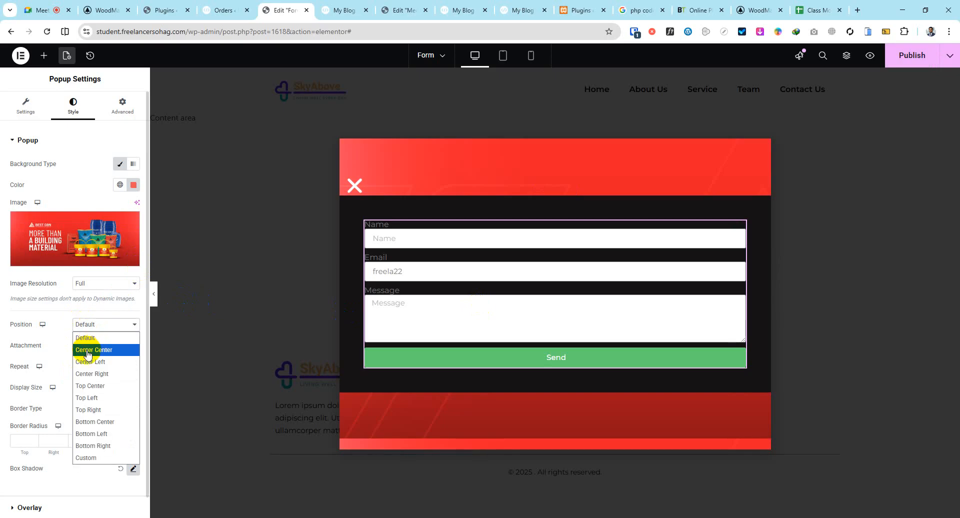
{"action": "left_click", "coordinate": [89, 351]}
{"action": "left_click", "coordinate": [88, 350]}
{"action": "left_click", "coordinate": [87, 350]}
{"action": "left_click", "coordinate": [88, 350]}
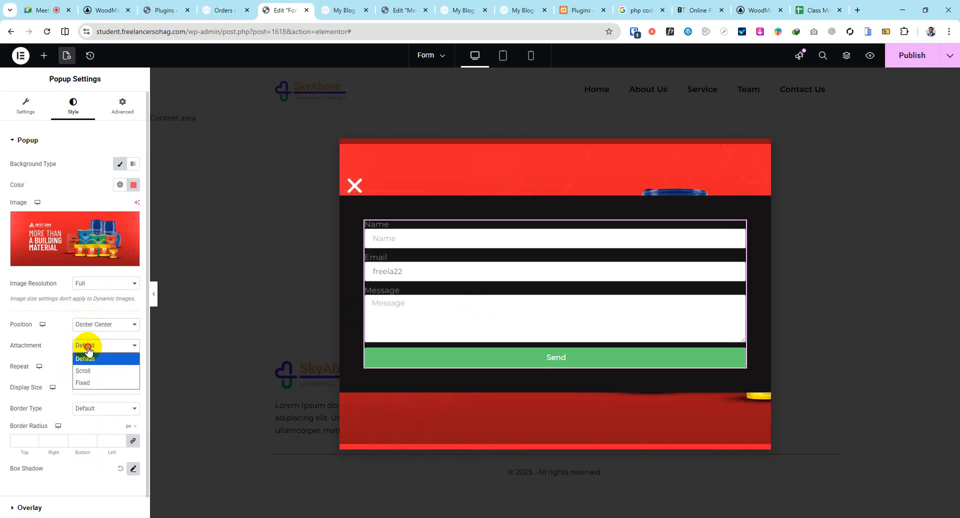
{"action": "left_click", "coordinate": [88, 350]}
{"action": "left_click", "coordinate": [87, 369]}
{"action": "left_click", "coordinate": [91, 392]}
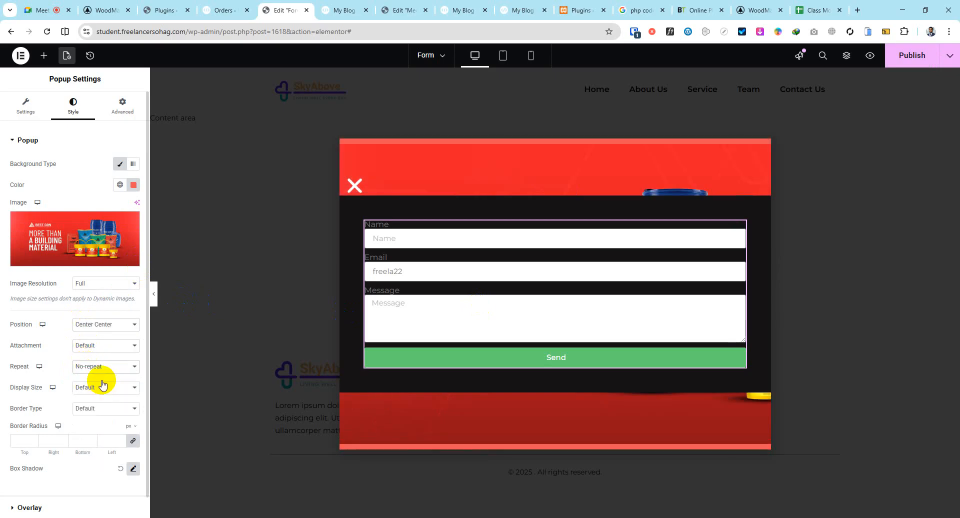
{"action": "left_click", "coordinate": [101, 390]}
{"action": "left_click", "coordinate": [99, 422]}
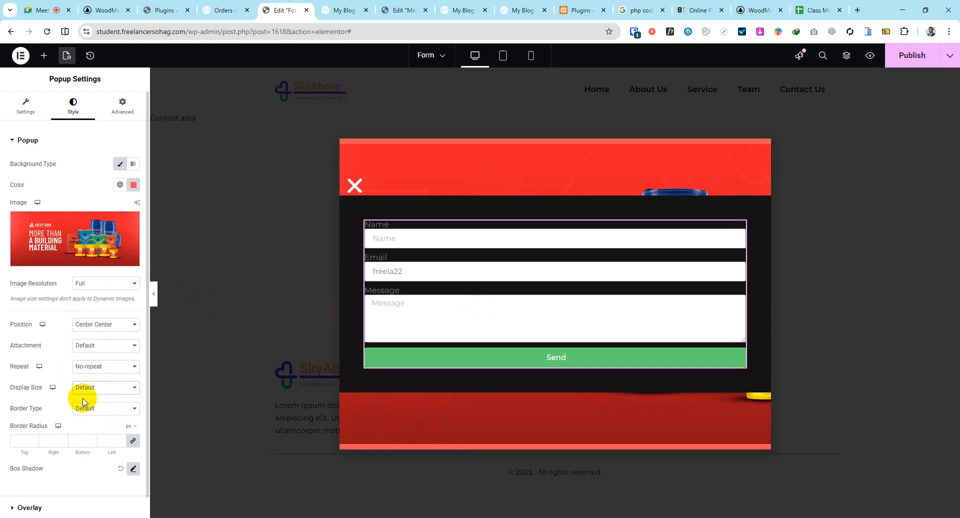
Select the container around the form and clear its black background color.
{"action": "mouse_move", "coordinate": [363, 215]}
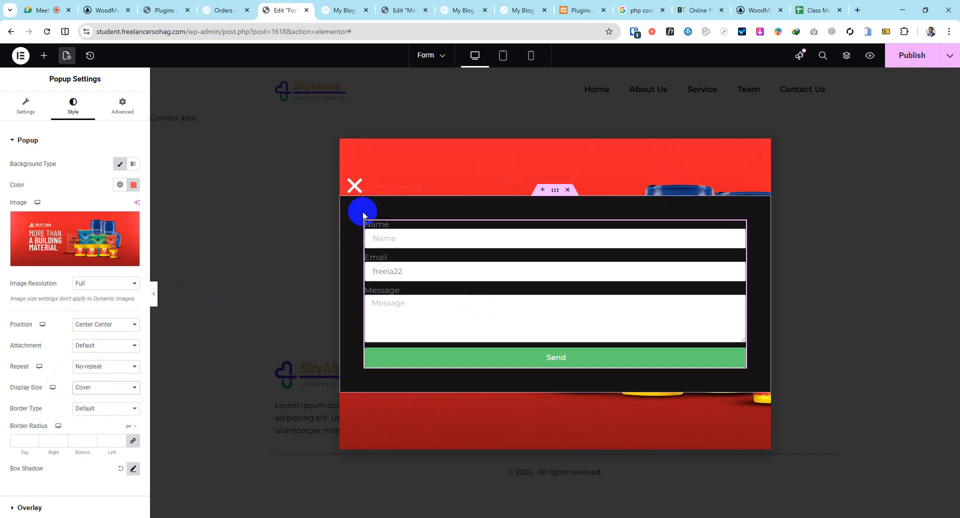
{"action": "left_click", "coordinate": [554, 192]}
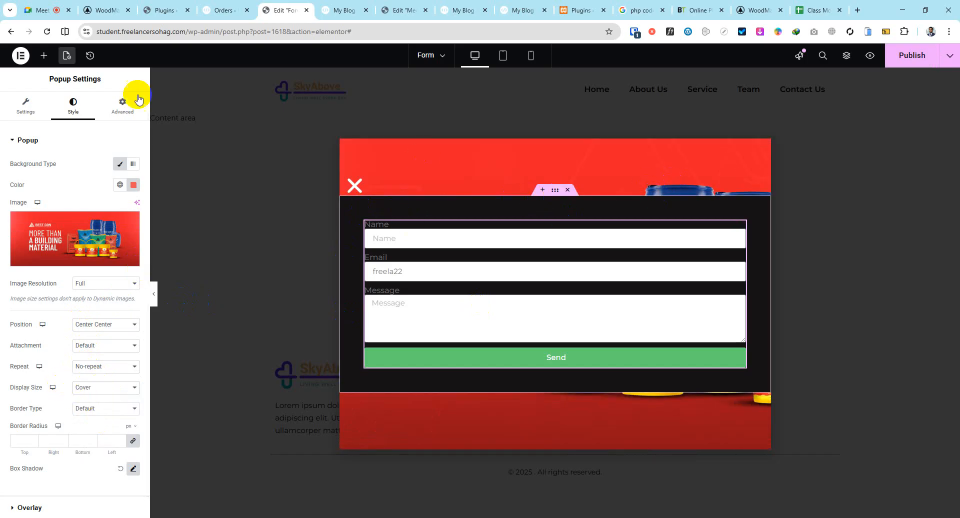
{"action": "left_click", "coordinate": [72, 106]}
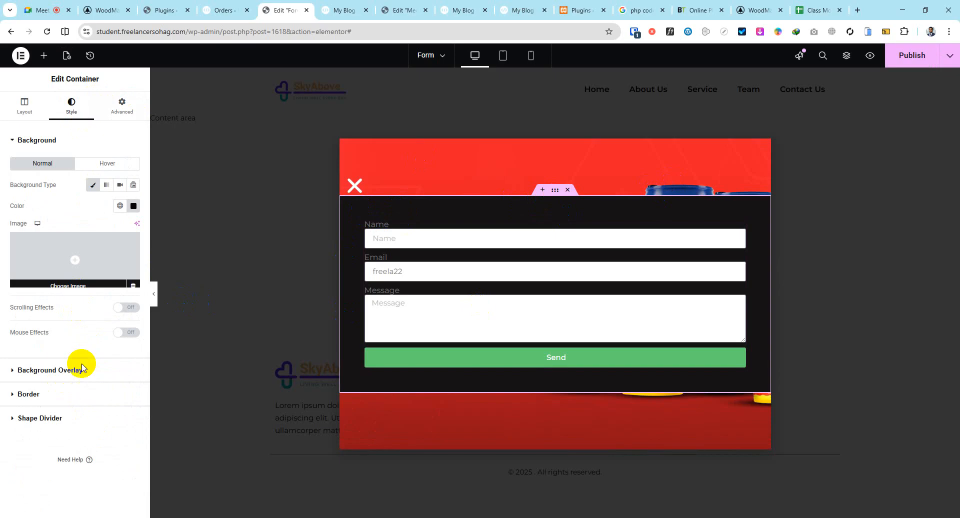
{"action": "left_click", "coordinate": [108, 370]}
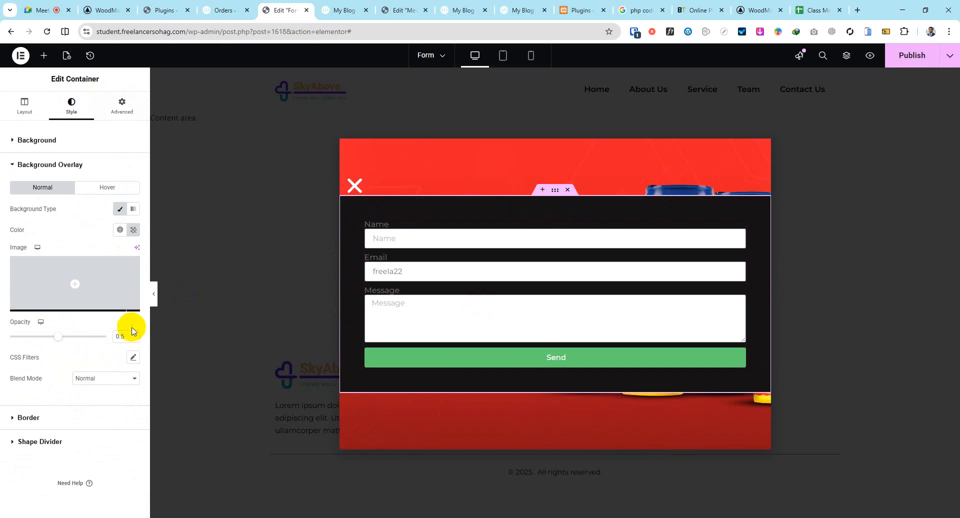
{"action": "left_click", "coordinate": [102, 141]}
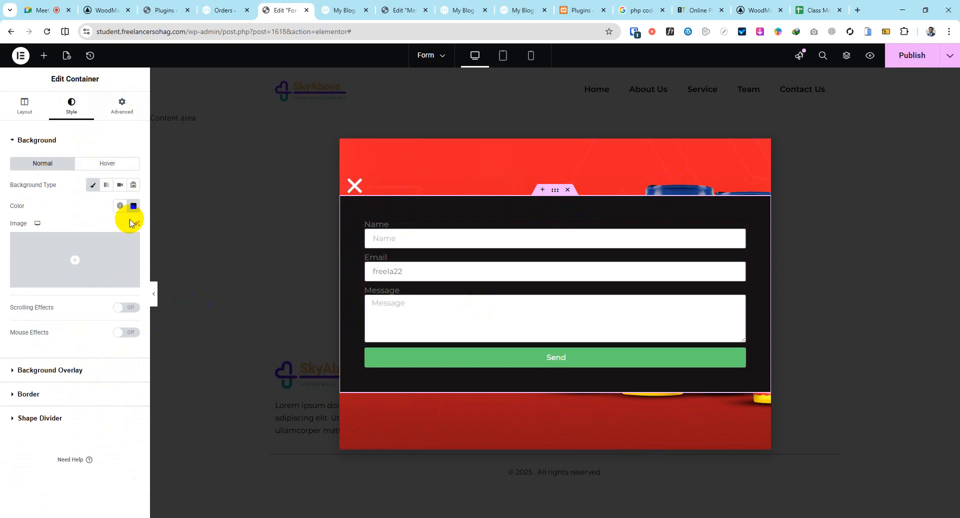
{"action": "left_click", "coordinate": [133, 209]}
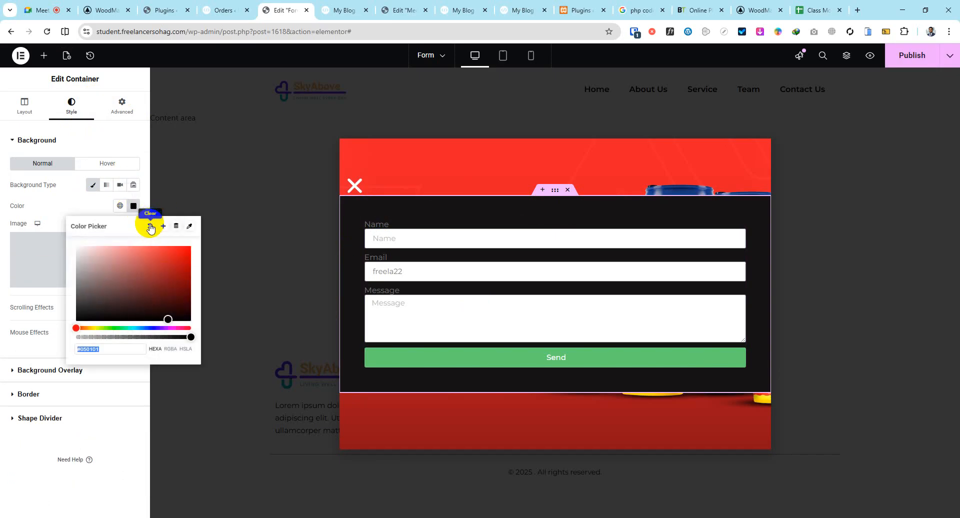
{"action": "left_click", "coordinate": [148, 223]}
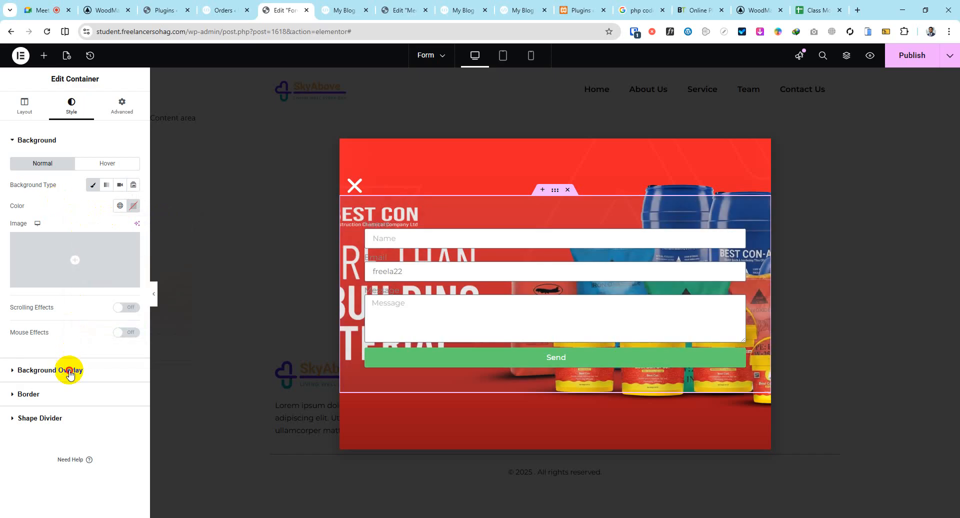
Try the nearly opaque grey #6F6D6DFC as the form container's background overlay, clear it and reopen the container's background settings.
{"action": "left_click", "coordinate": [80, 370]}
{"action": "left_click", "coordinate": [134, 231]}
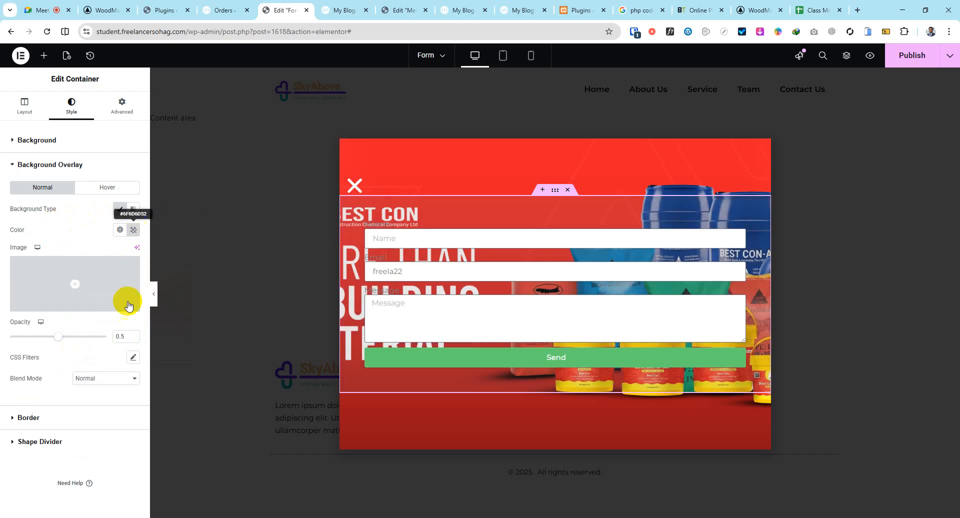
{"action": "left_click_drag", "start_coordinate": [108, 366], "coordinate": [187, 360]}
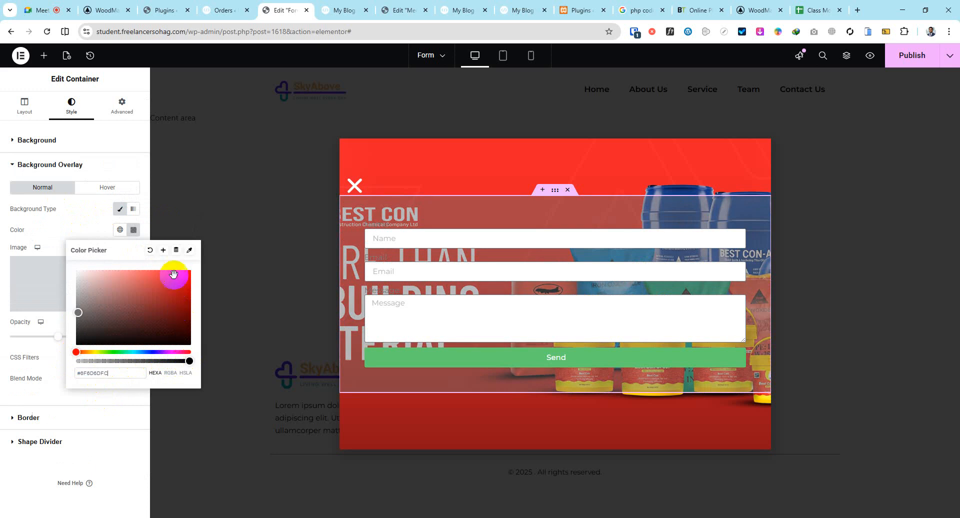
{"action": "left_click", "coordinate": [107, 183]}
{"action": "left_click", "coordinate": [98, 140]}
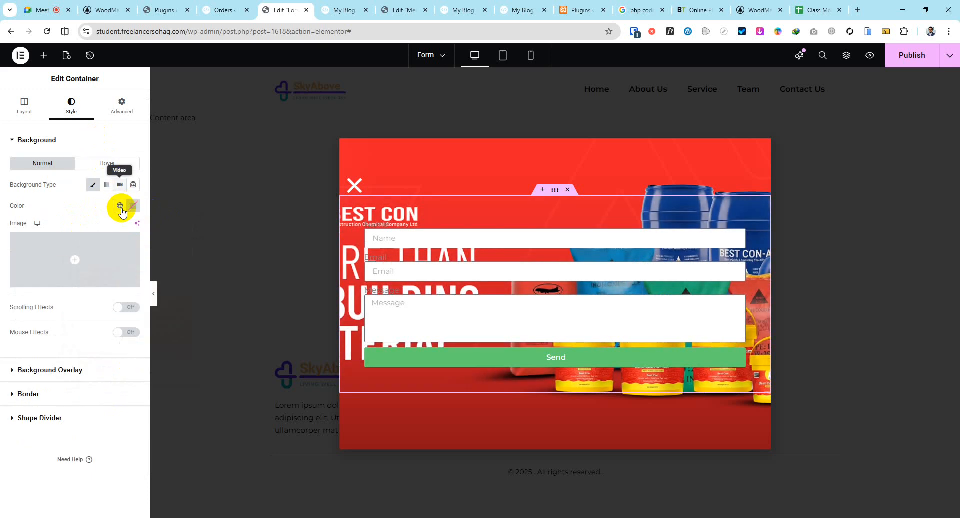
Set the form container's background color to semi-transparent black #000000C7.
{"action": "left_click", "coordinate": [133, 206]}
{"action": "left_click_drag", "start_coordinate": [139, 290], "coordinate": [117, 324]}
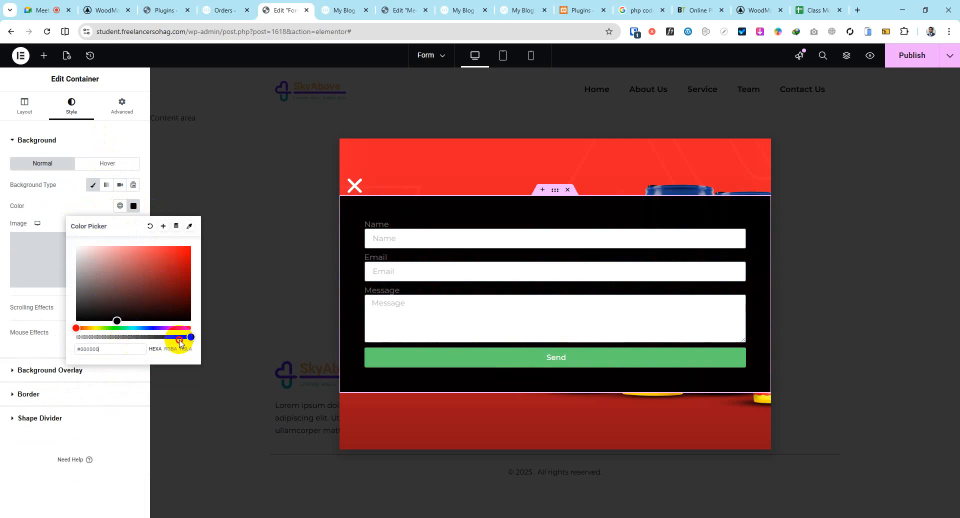
{"action": "left_click_drag", "start_coordinate": [185, 337], "coordinate": [166, 337]}
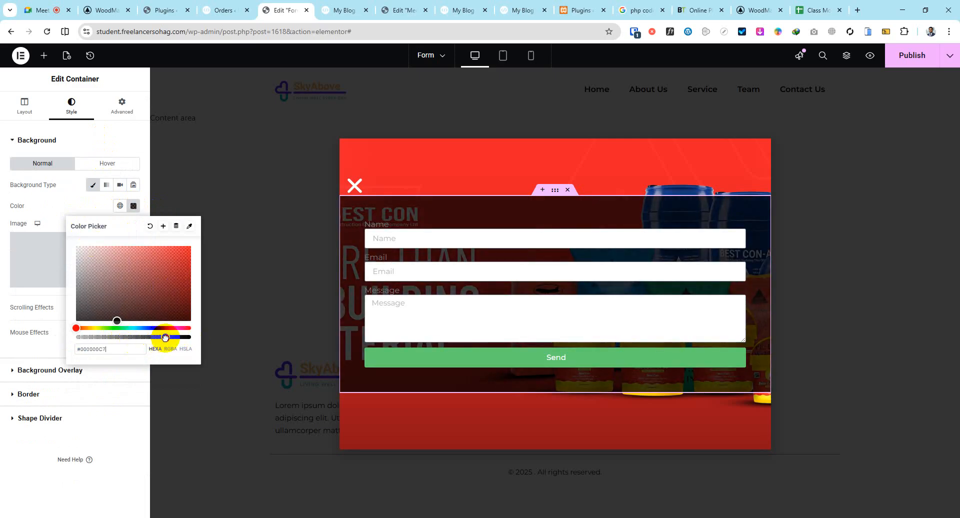
Open a preview of the form popup, return to the editor and publish the changes.
{"action": "left_click", "coordinate": [869, 56]}
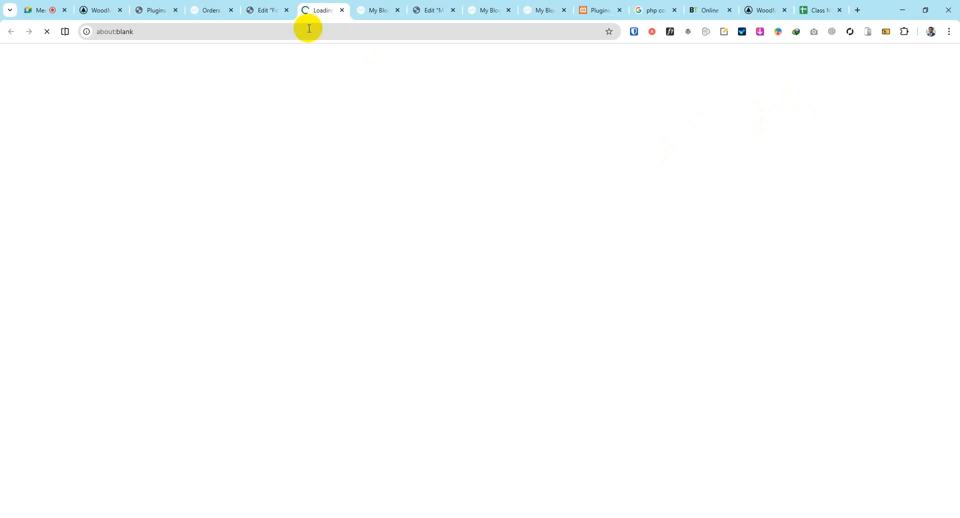
{"action": "left_click", "coordinate": [274, 10]}
{"action": "left_click", "coordinate": [874, 61]}
{"action": "left_click", "coordinate": [899, 61]}
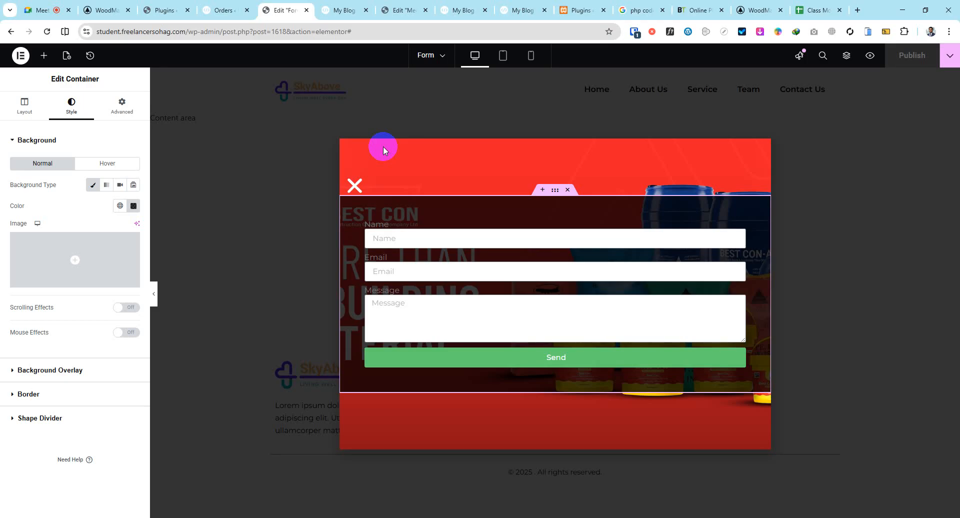
Switch to the Google Meet call, look through the participant list and dismiss the call-length notice.
{"action": "left_click", "coordinate": [819, 10]}
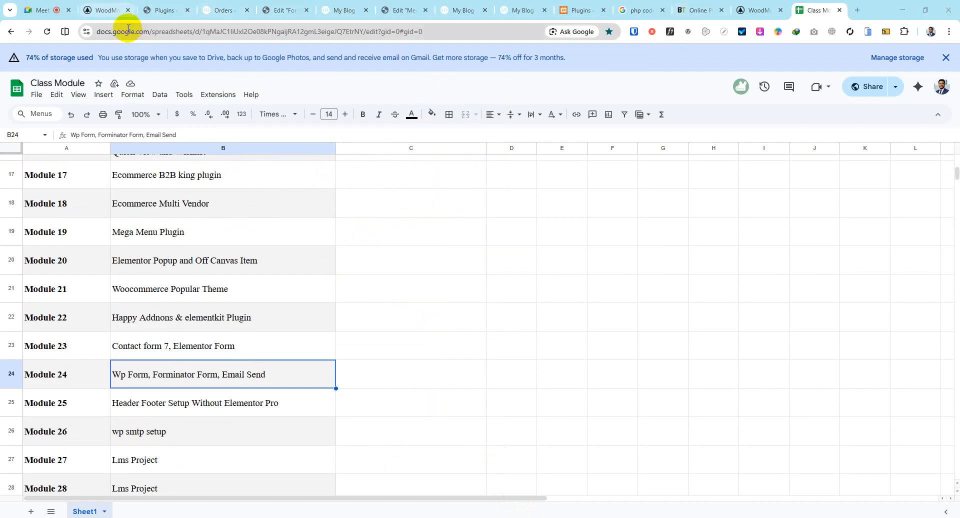
{"action": "left_click", "coordinate": [50, 10]}
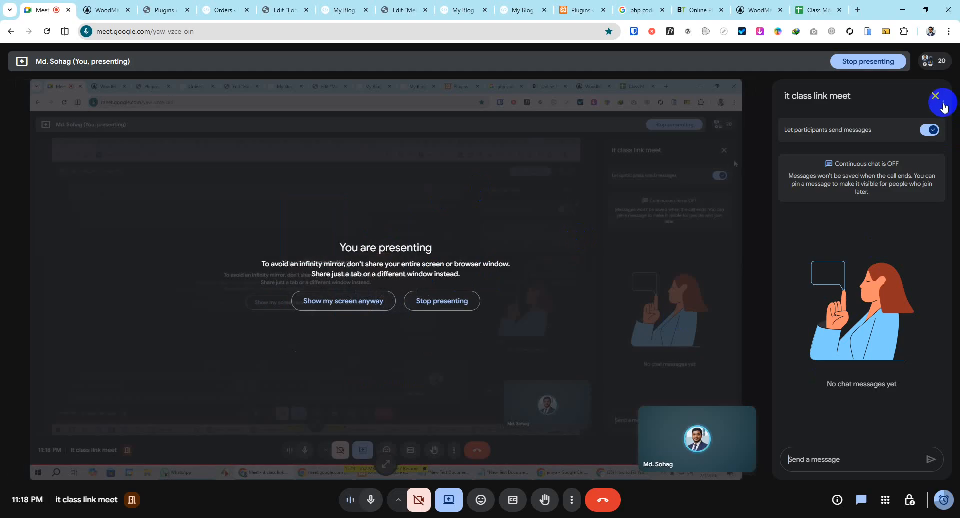
{"action": "left_click", "coordinate": [934, 61]}
{"action": "scroll", "coordinate": [850, 250], "scroll_direction": "down", "scroll_amount": 5}
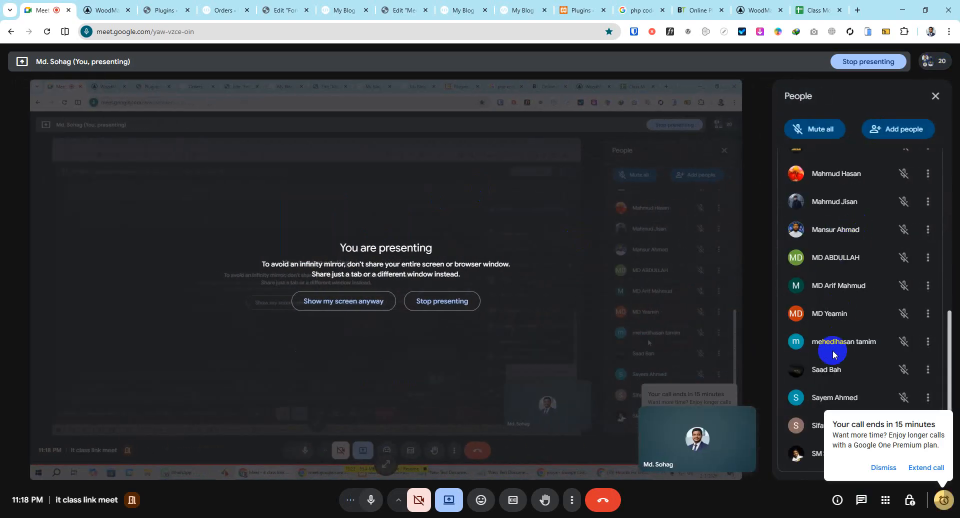
{"action": "scroll", "coordinate": [833, 350], "scroll_direction": "up", "scroll_amount": 6}
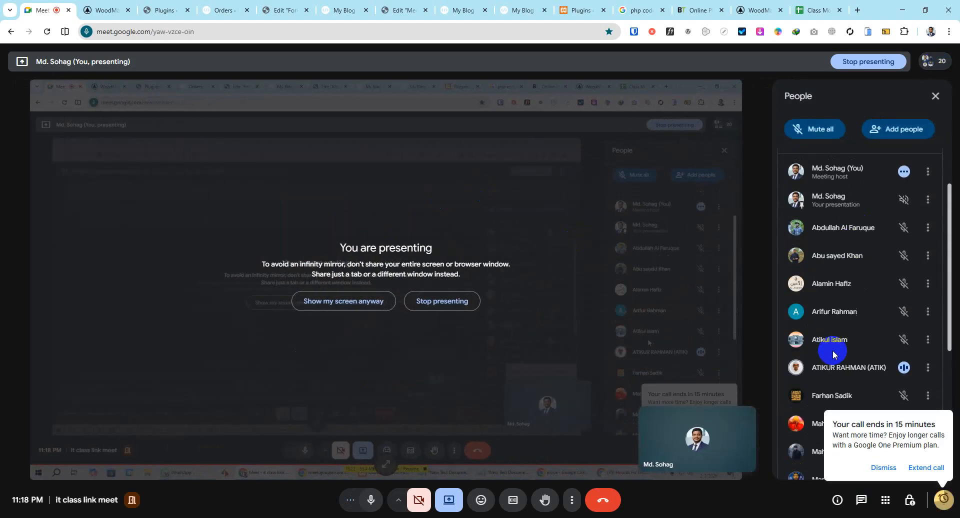
{"action": "left_click", "coordinate": [871, 467]}
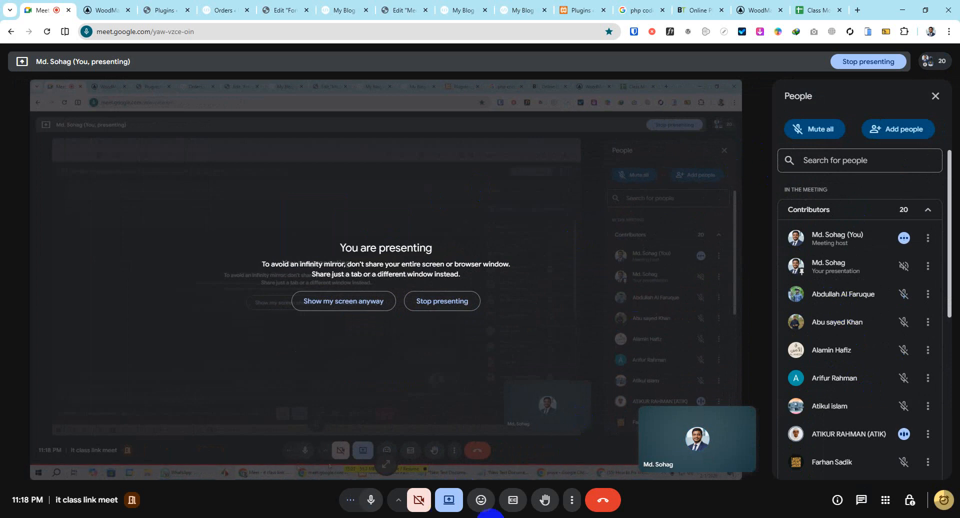
Switch to the WordPress batch chat in WhatsApp and highlight the shared YouTube link about fixing WordPress email sending.
{"action": "left_click", "coordinate": [196, 517]}
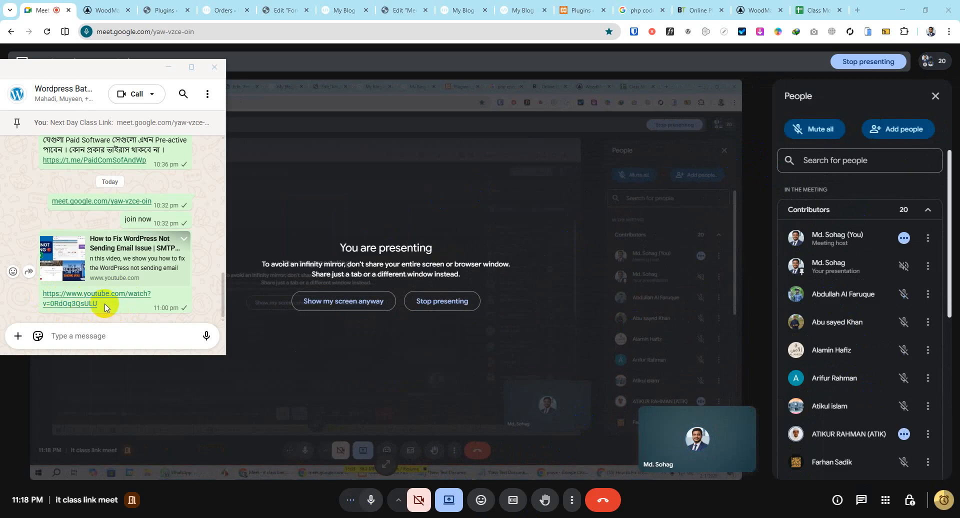
{"action": "left_click_drag", "start_coordinate": [104, 305], "coordinate": [41, 293]}
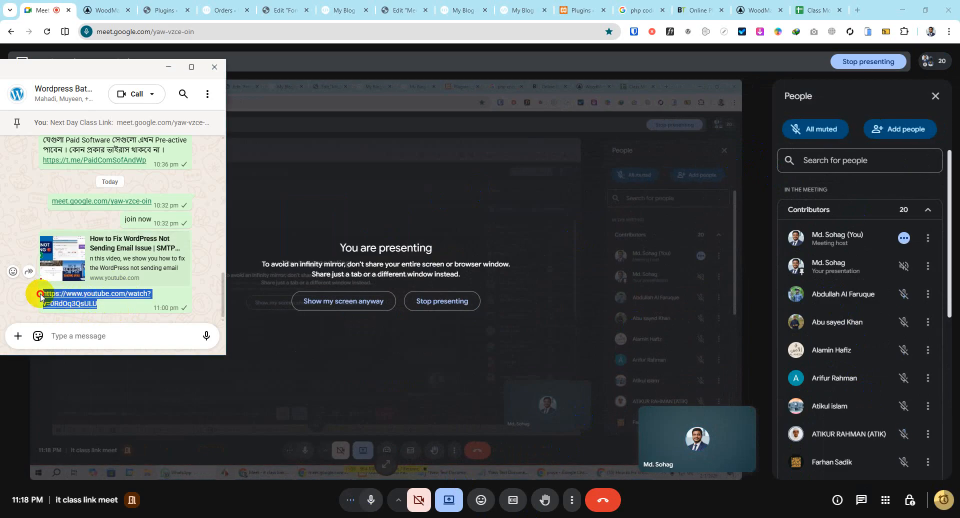
{"action": "left_click", "coordinate": [111, 310]}
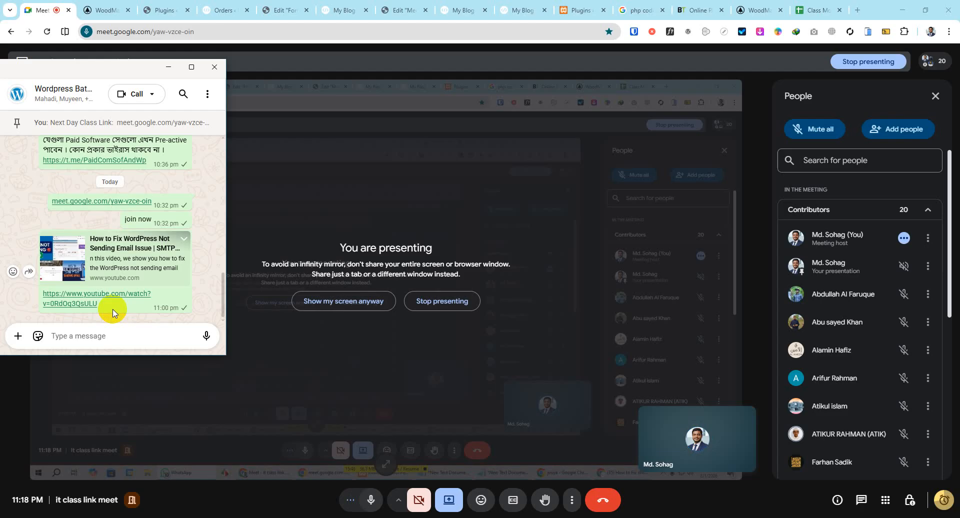
{"action": "left_click", "coordinate": [106, 310]}
Switch to the Class Module spreadsheet in Google Sheets and select the Module 26 topic, wp smtp setup.
{"action": "left_click", "coordinate": [800, 11]}
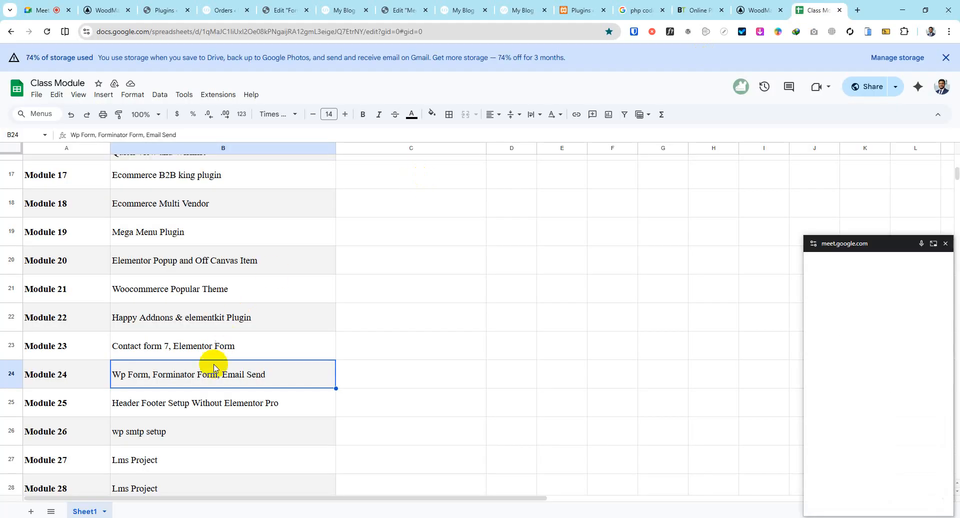
{"action": "left_click", "coordinate": [150, 433]}
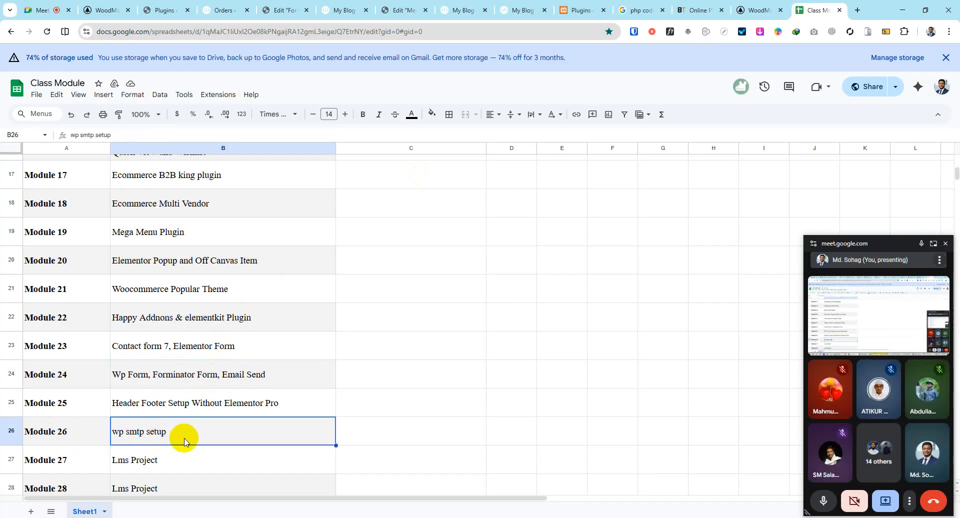